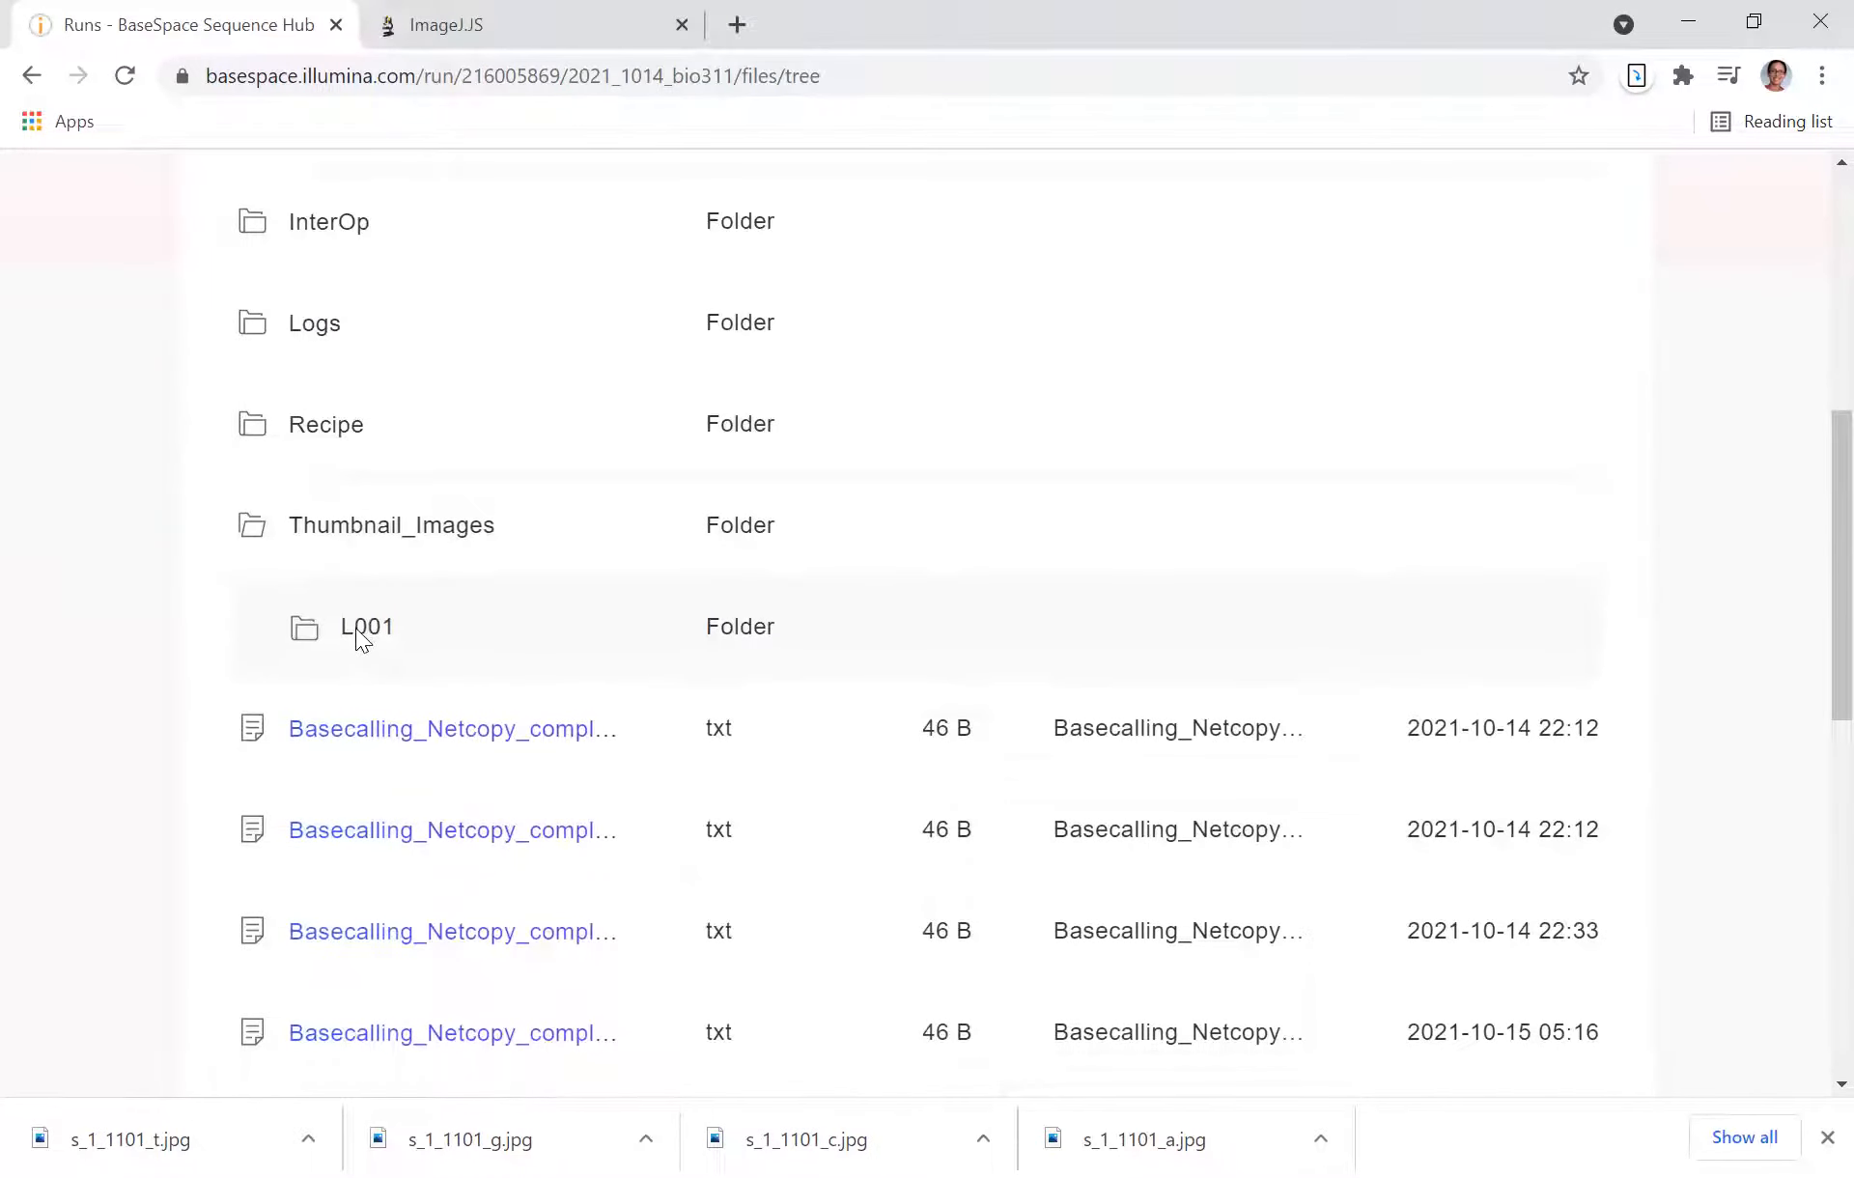
- Expand the L001 and C1.1 folders under Thumbnail_Images, browse their files, and view the download prompt for s_1_1101_a.jpg without downloading
click(342, 632)
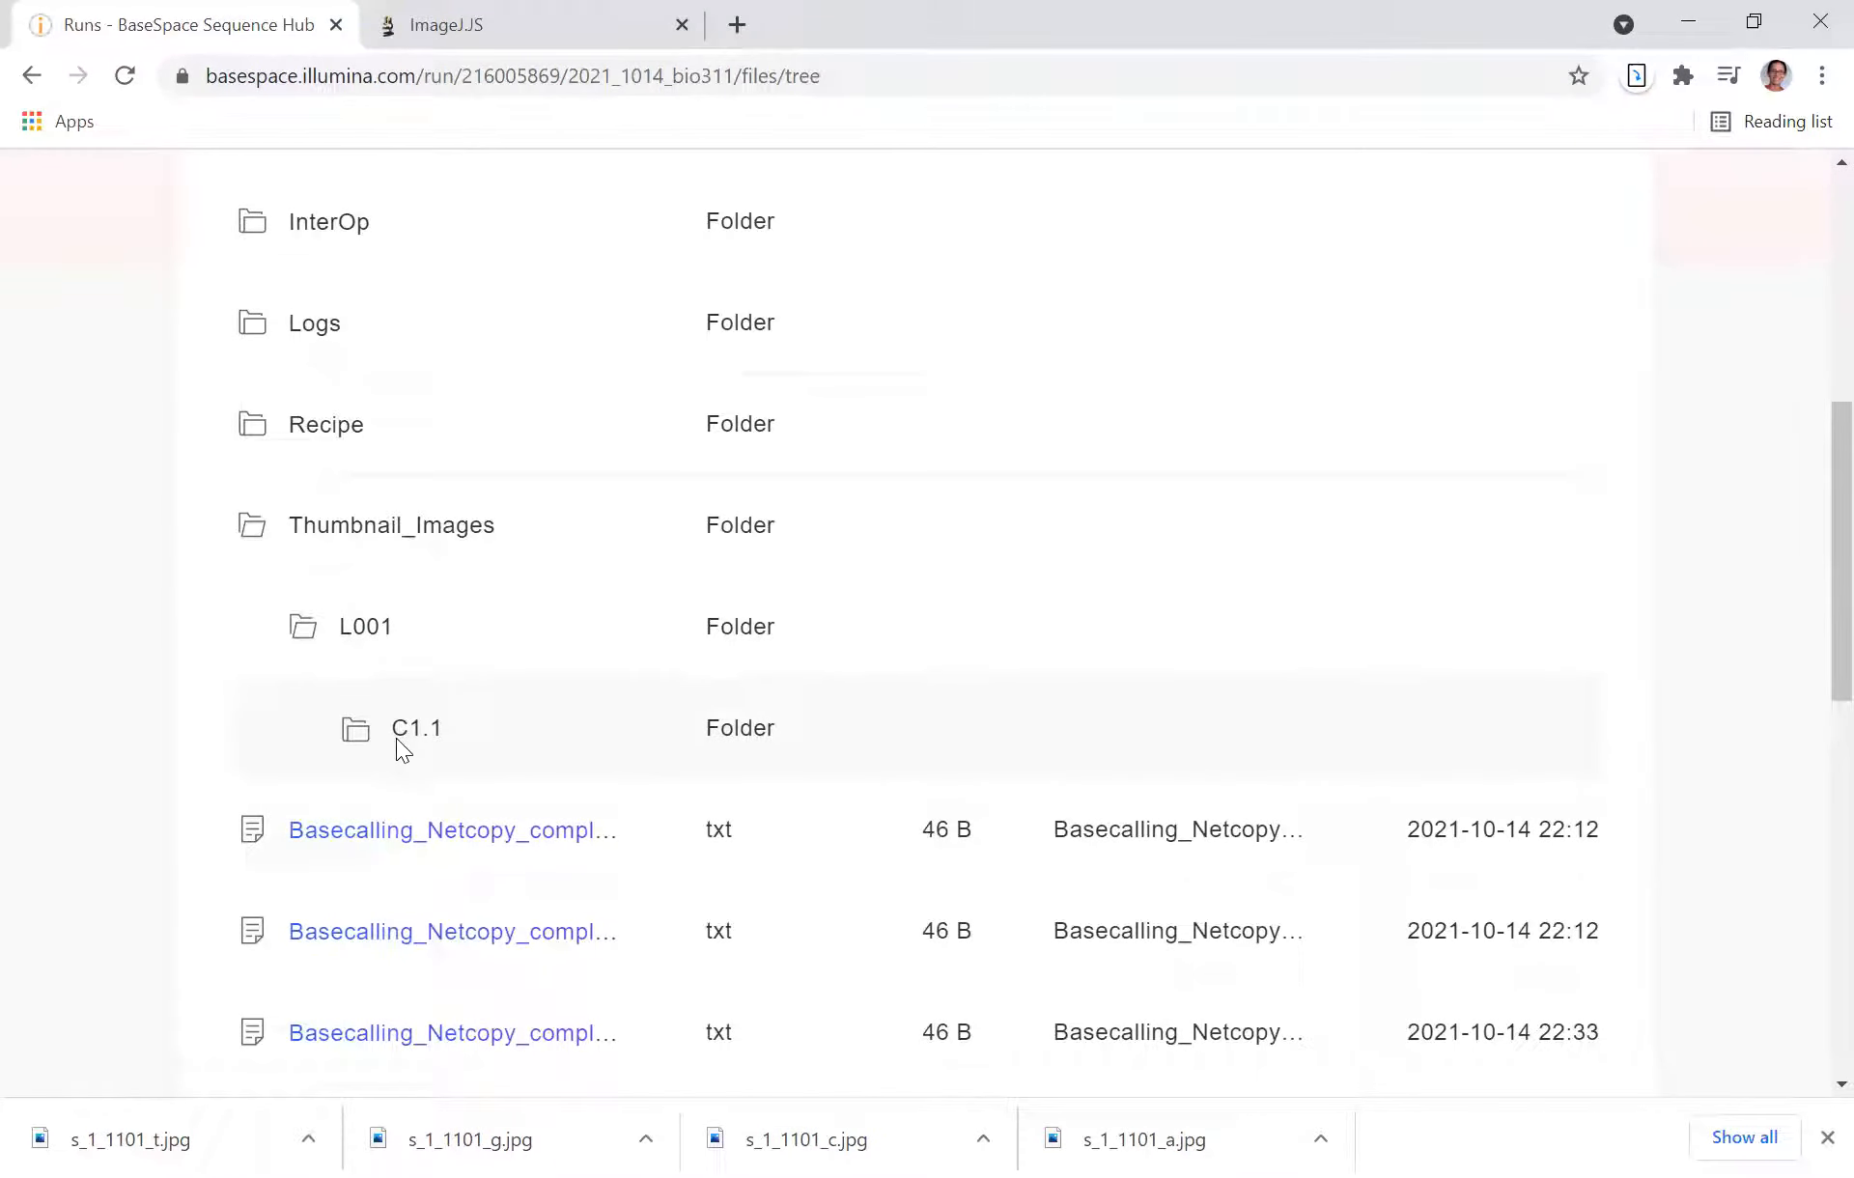
click(388, 736)
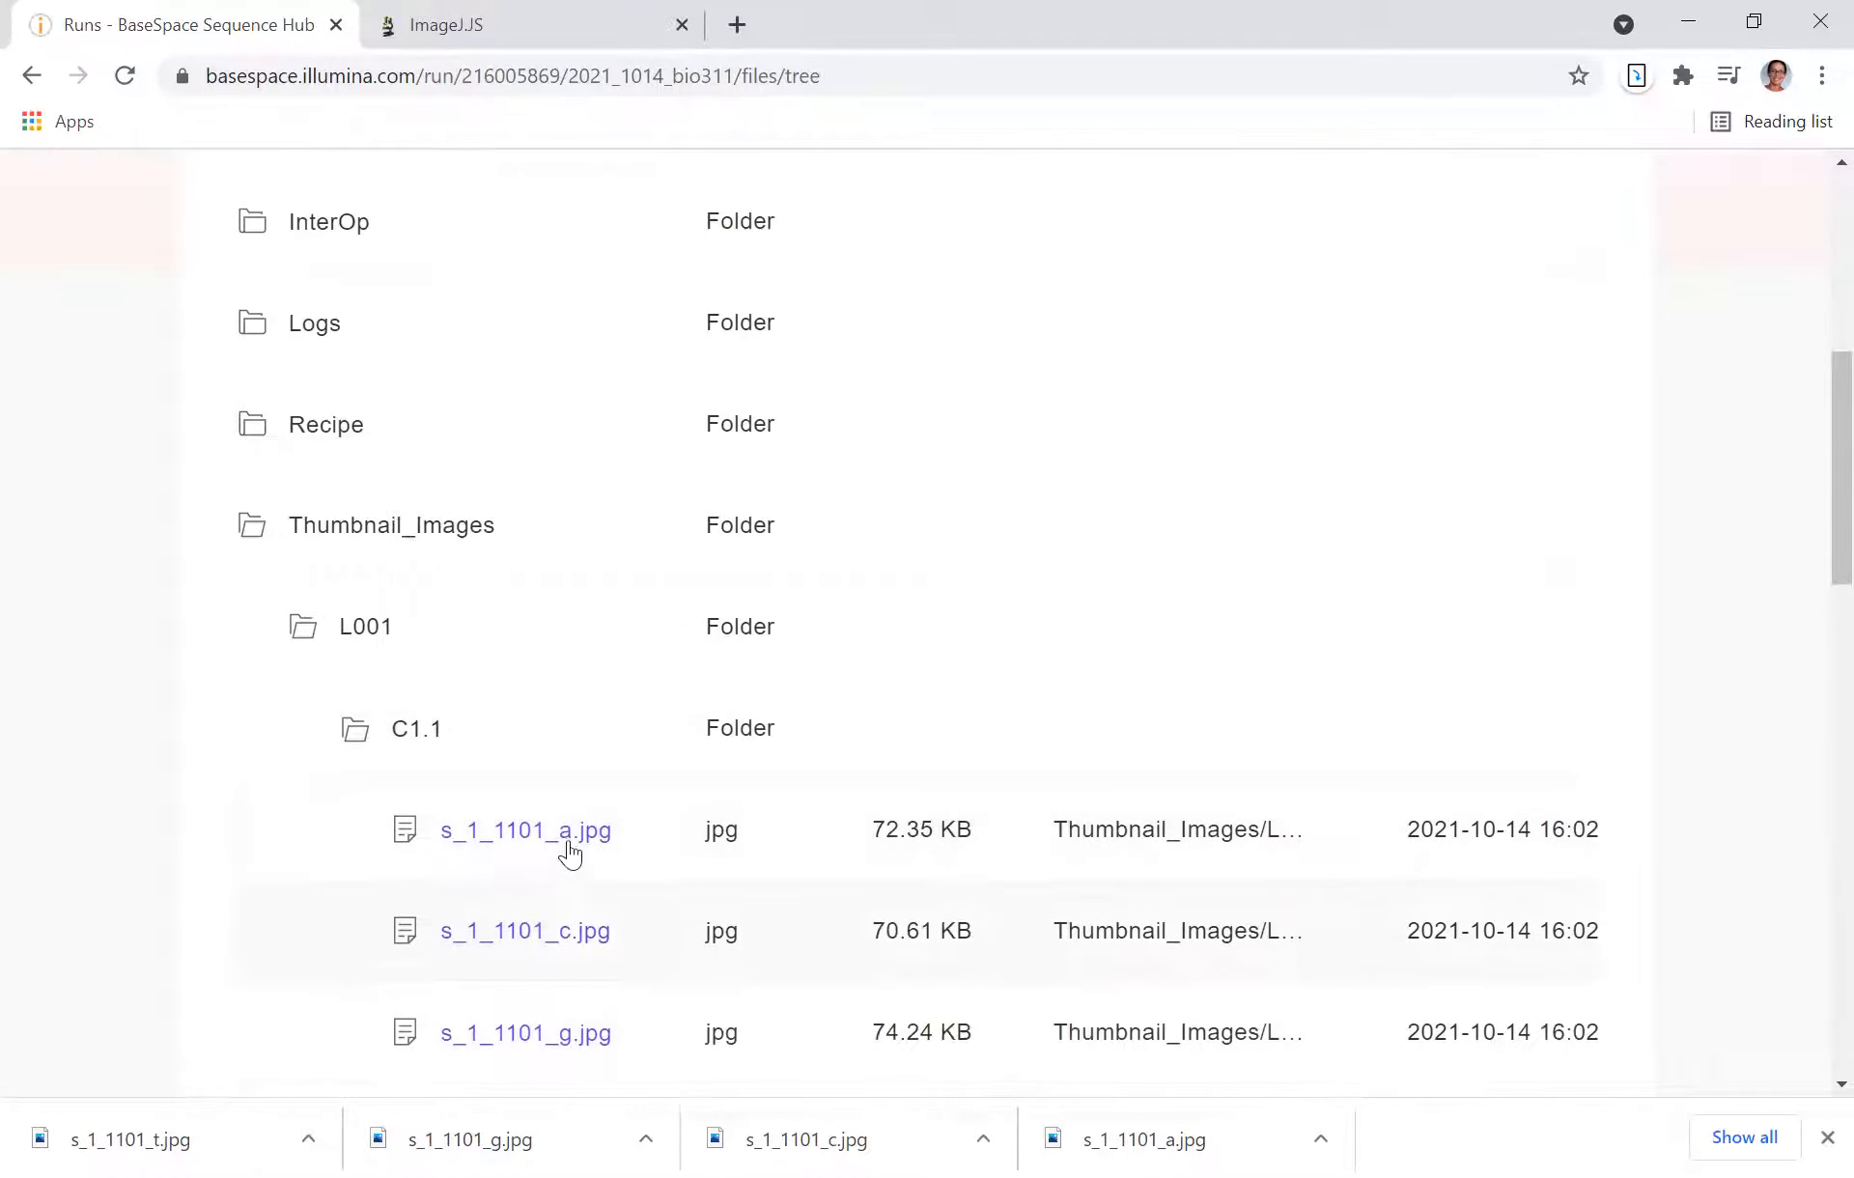
scroll(558, 854, down, 10)
scroll(560, 887, up, 1)
scroll(560, 887, up, 12)
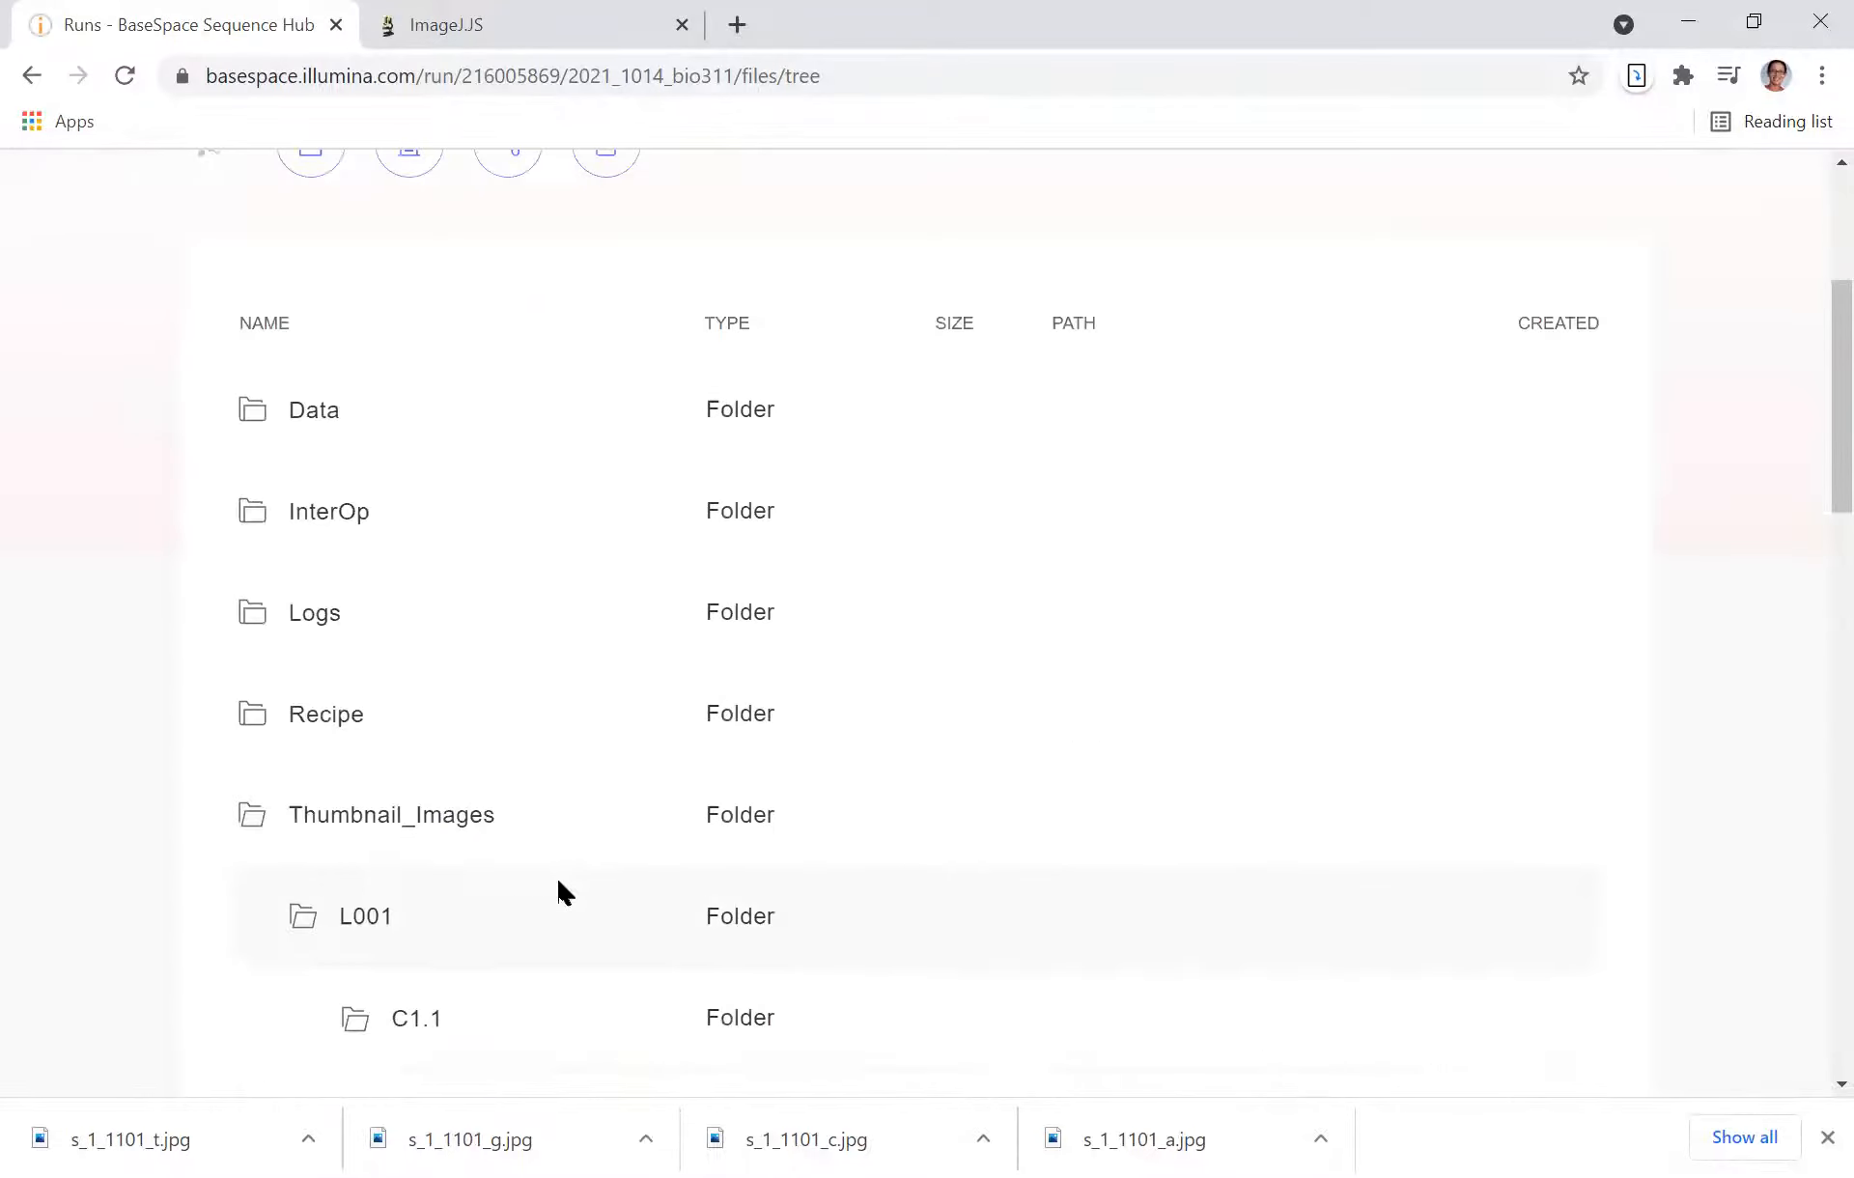
scroll(559, 876, down, 4)
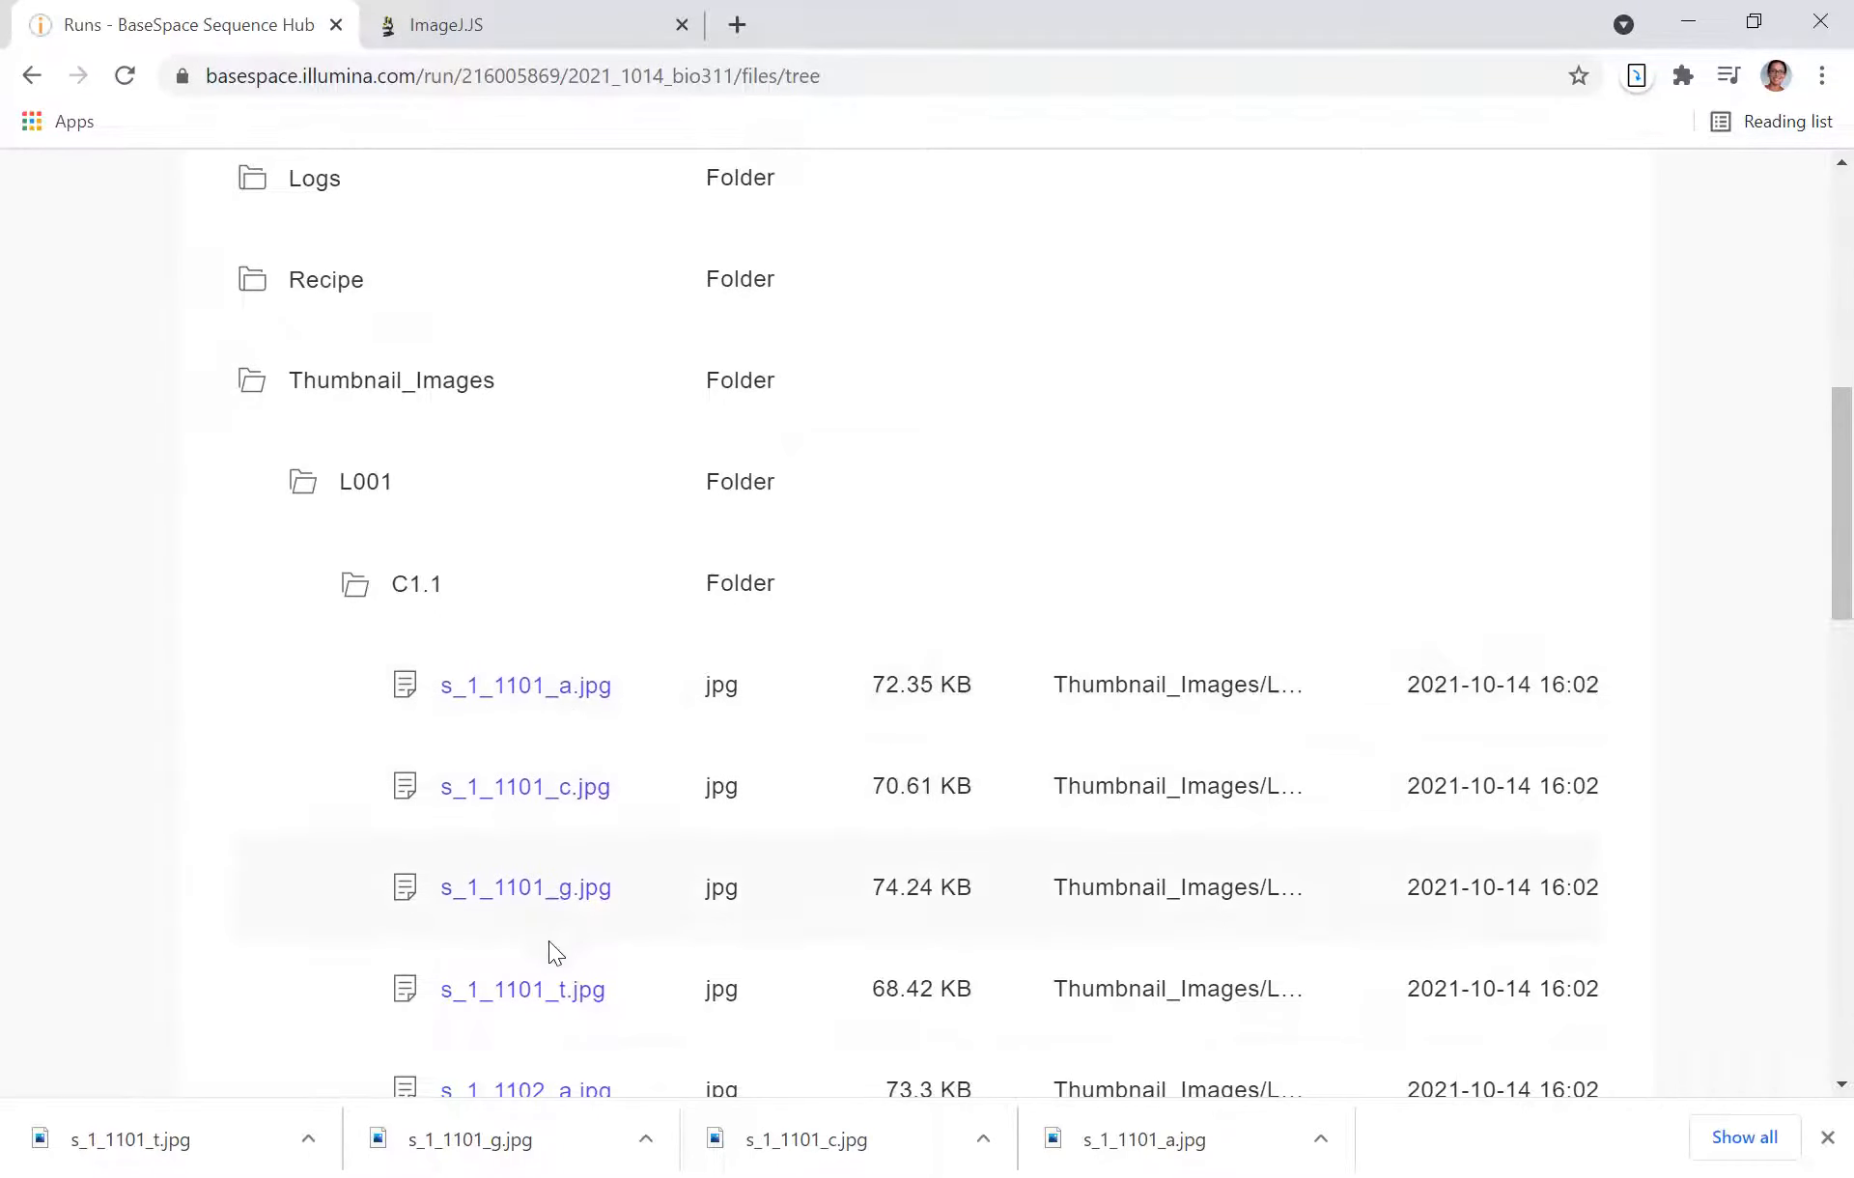
click(558, 697)
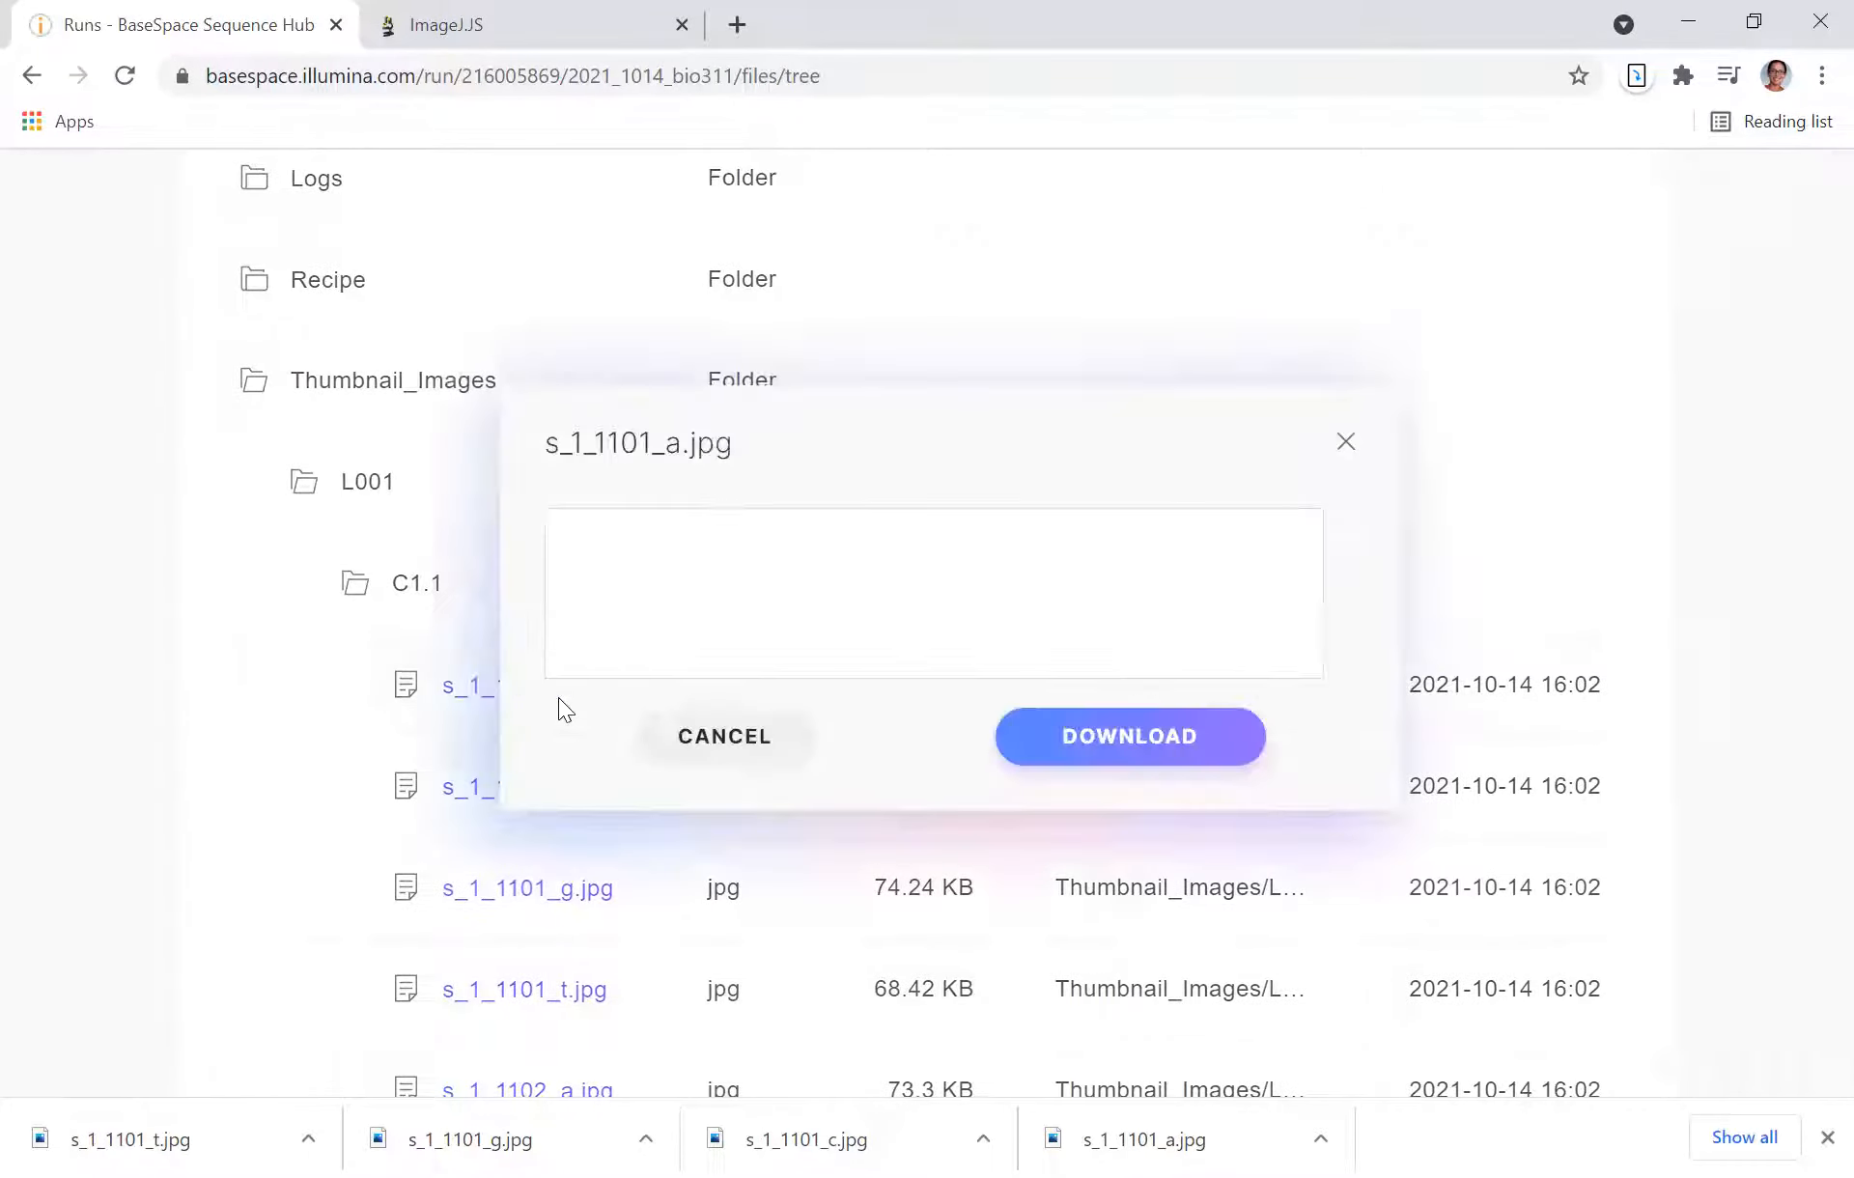
click(700, 750)
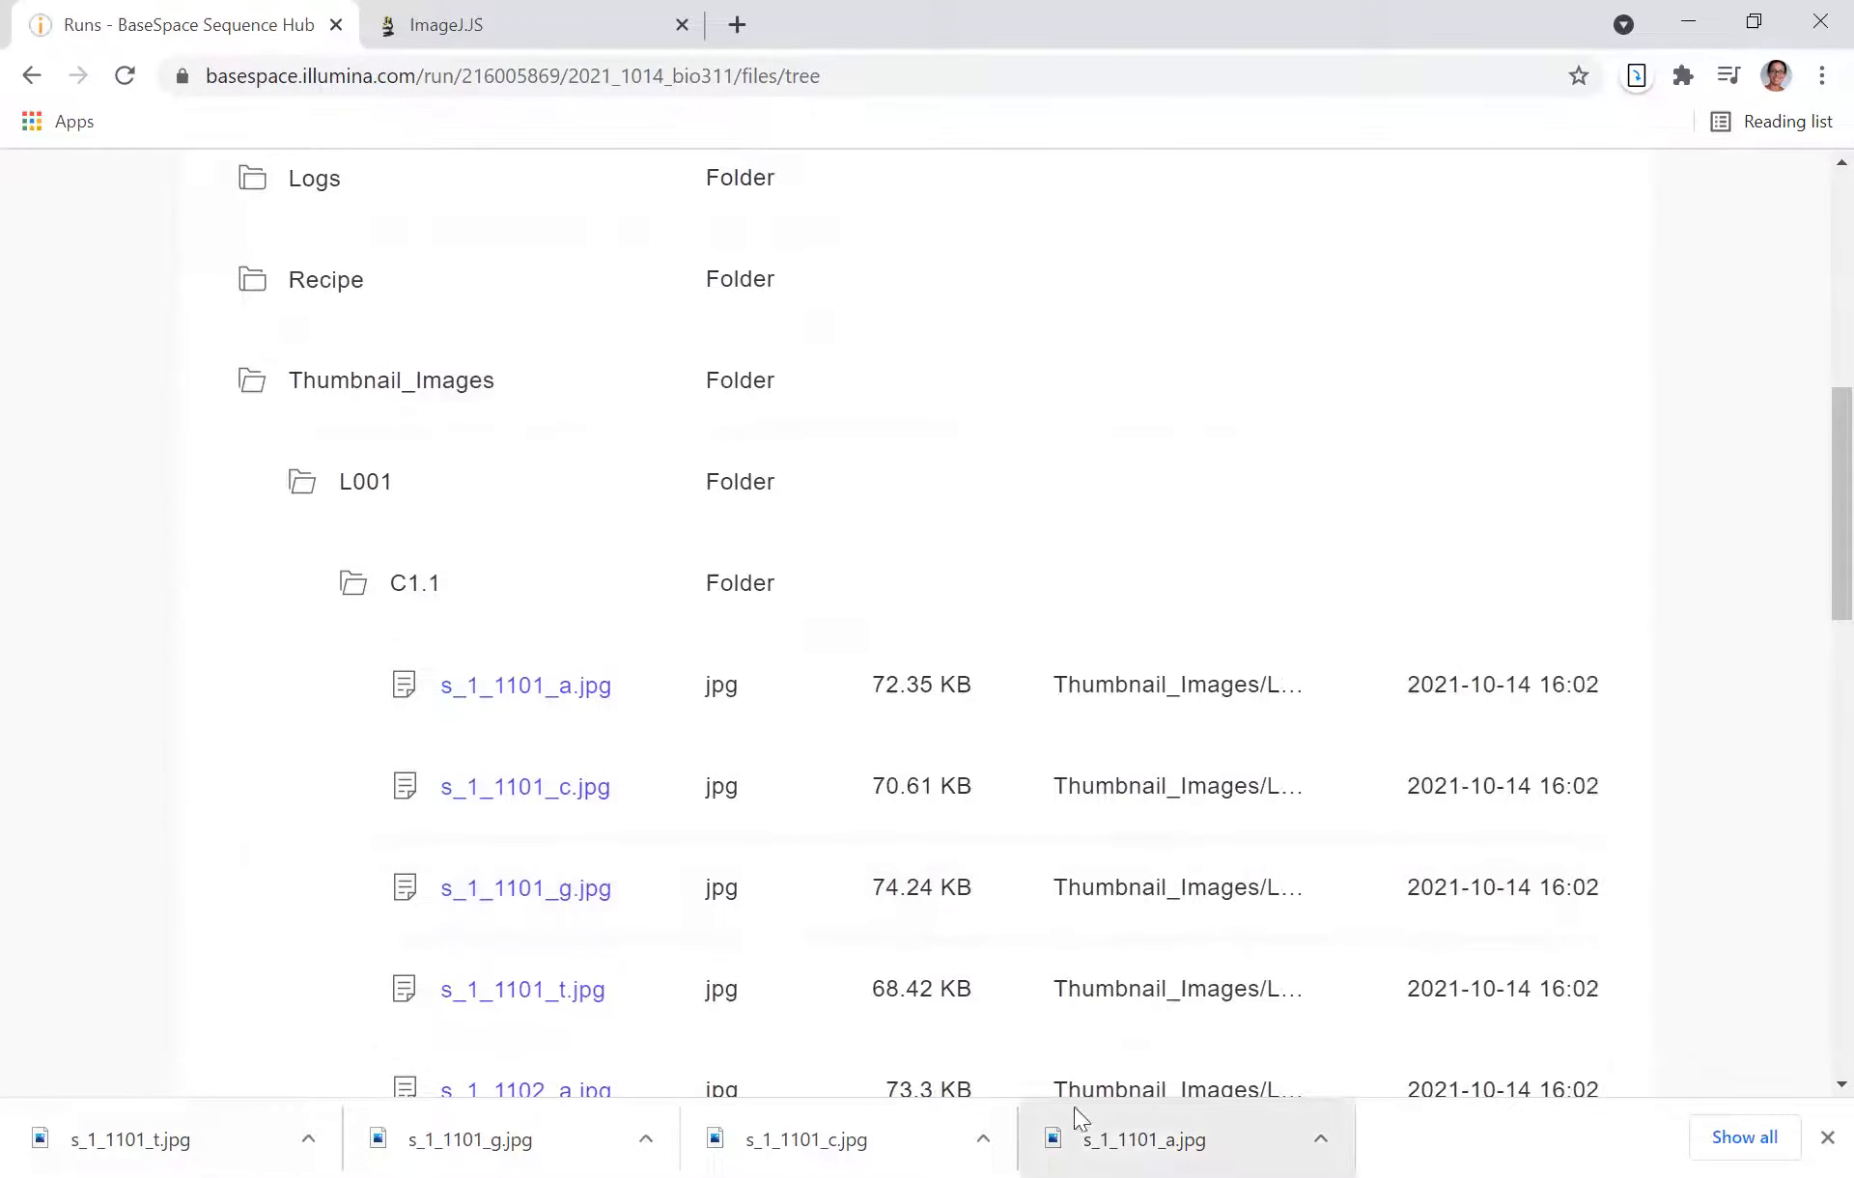
- Switch to ImageJ.JS and open the local file s_1_1101_t.jpg from the Downloads folder
click(411, 25)
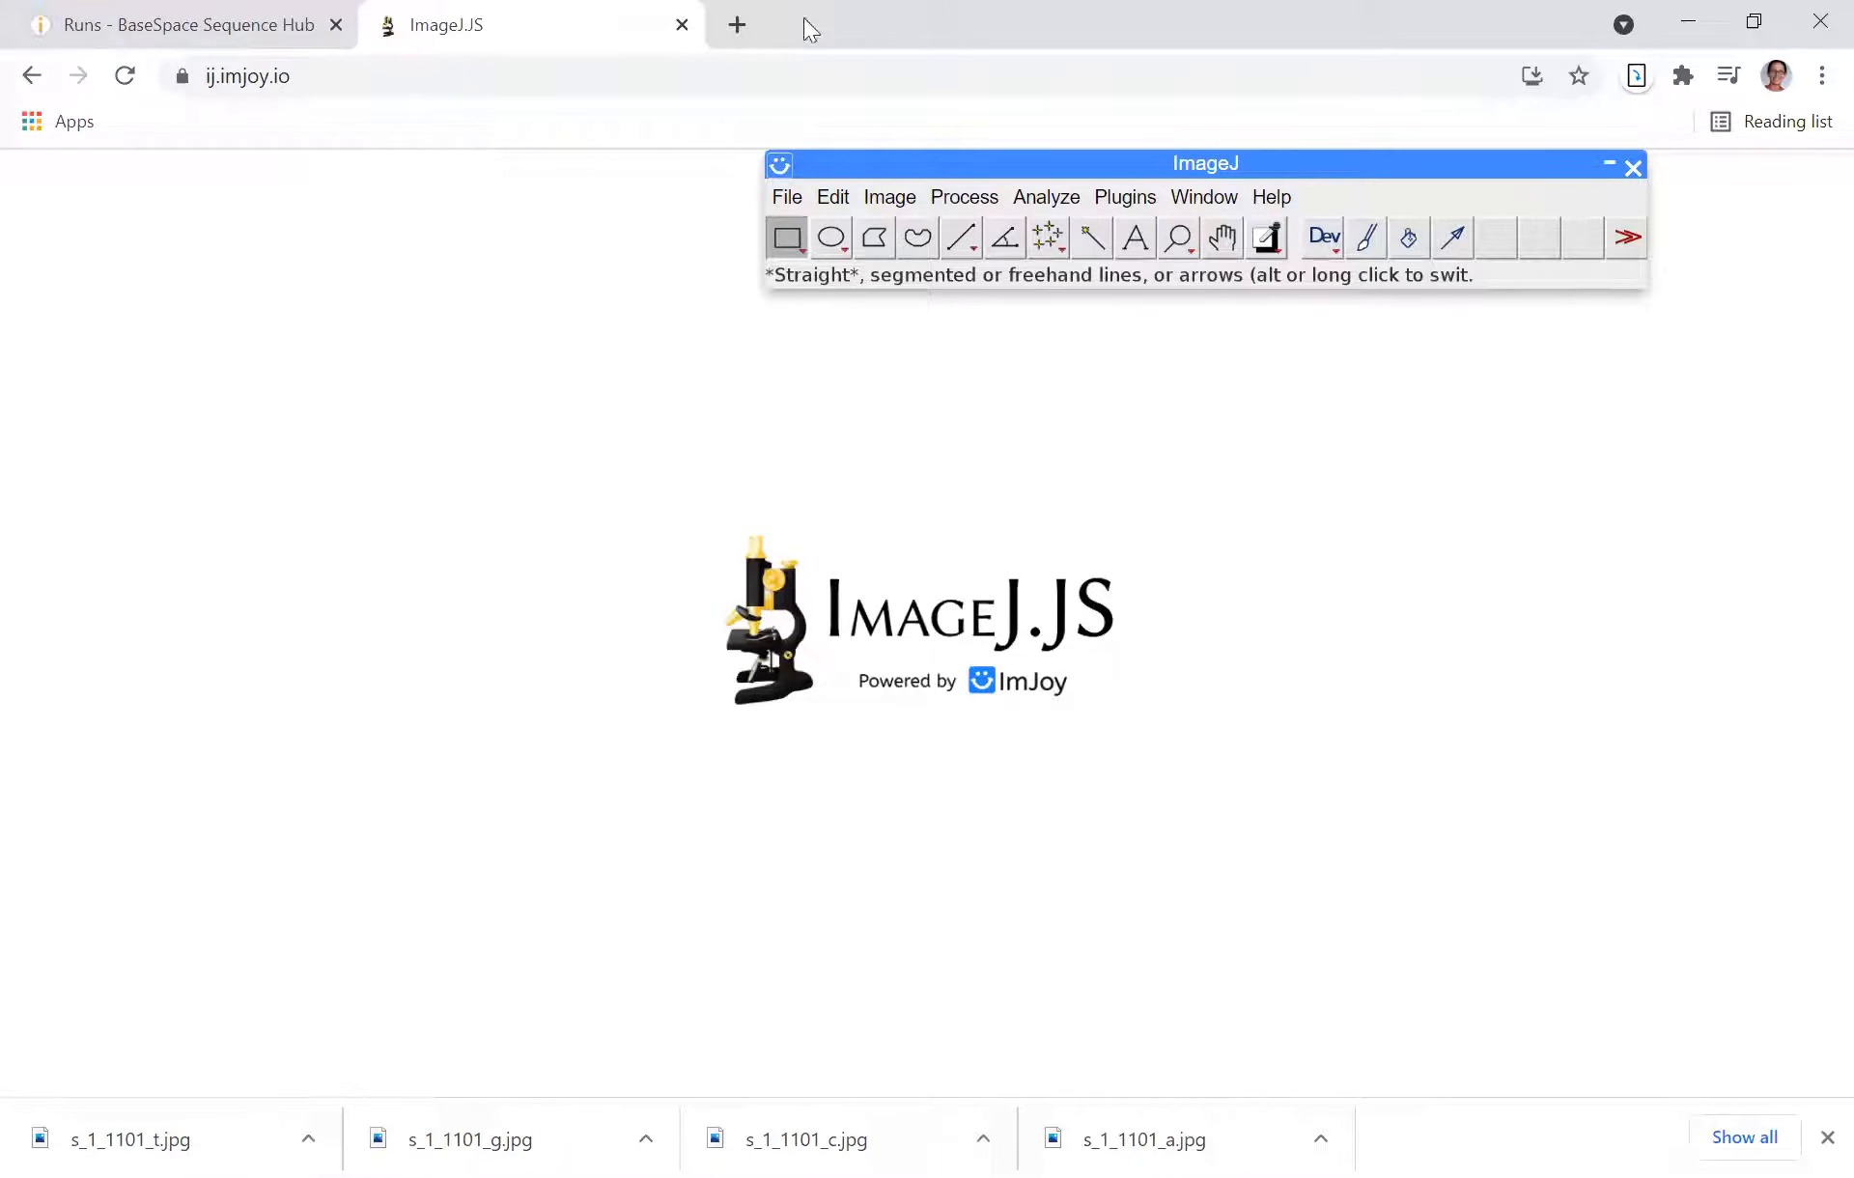
click(779, 165)
click(787, 197)
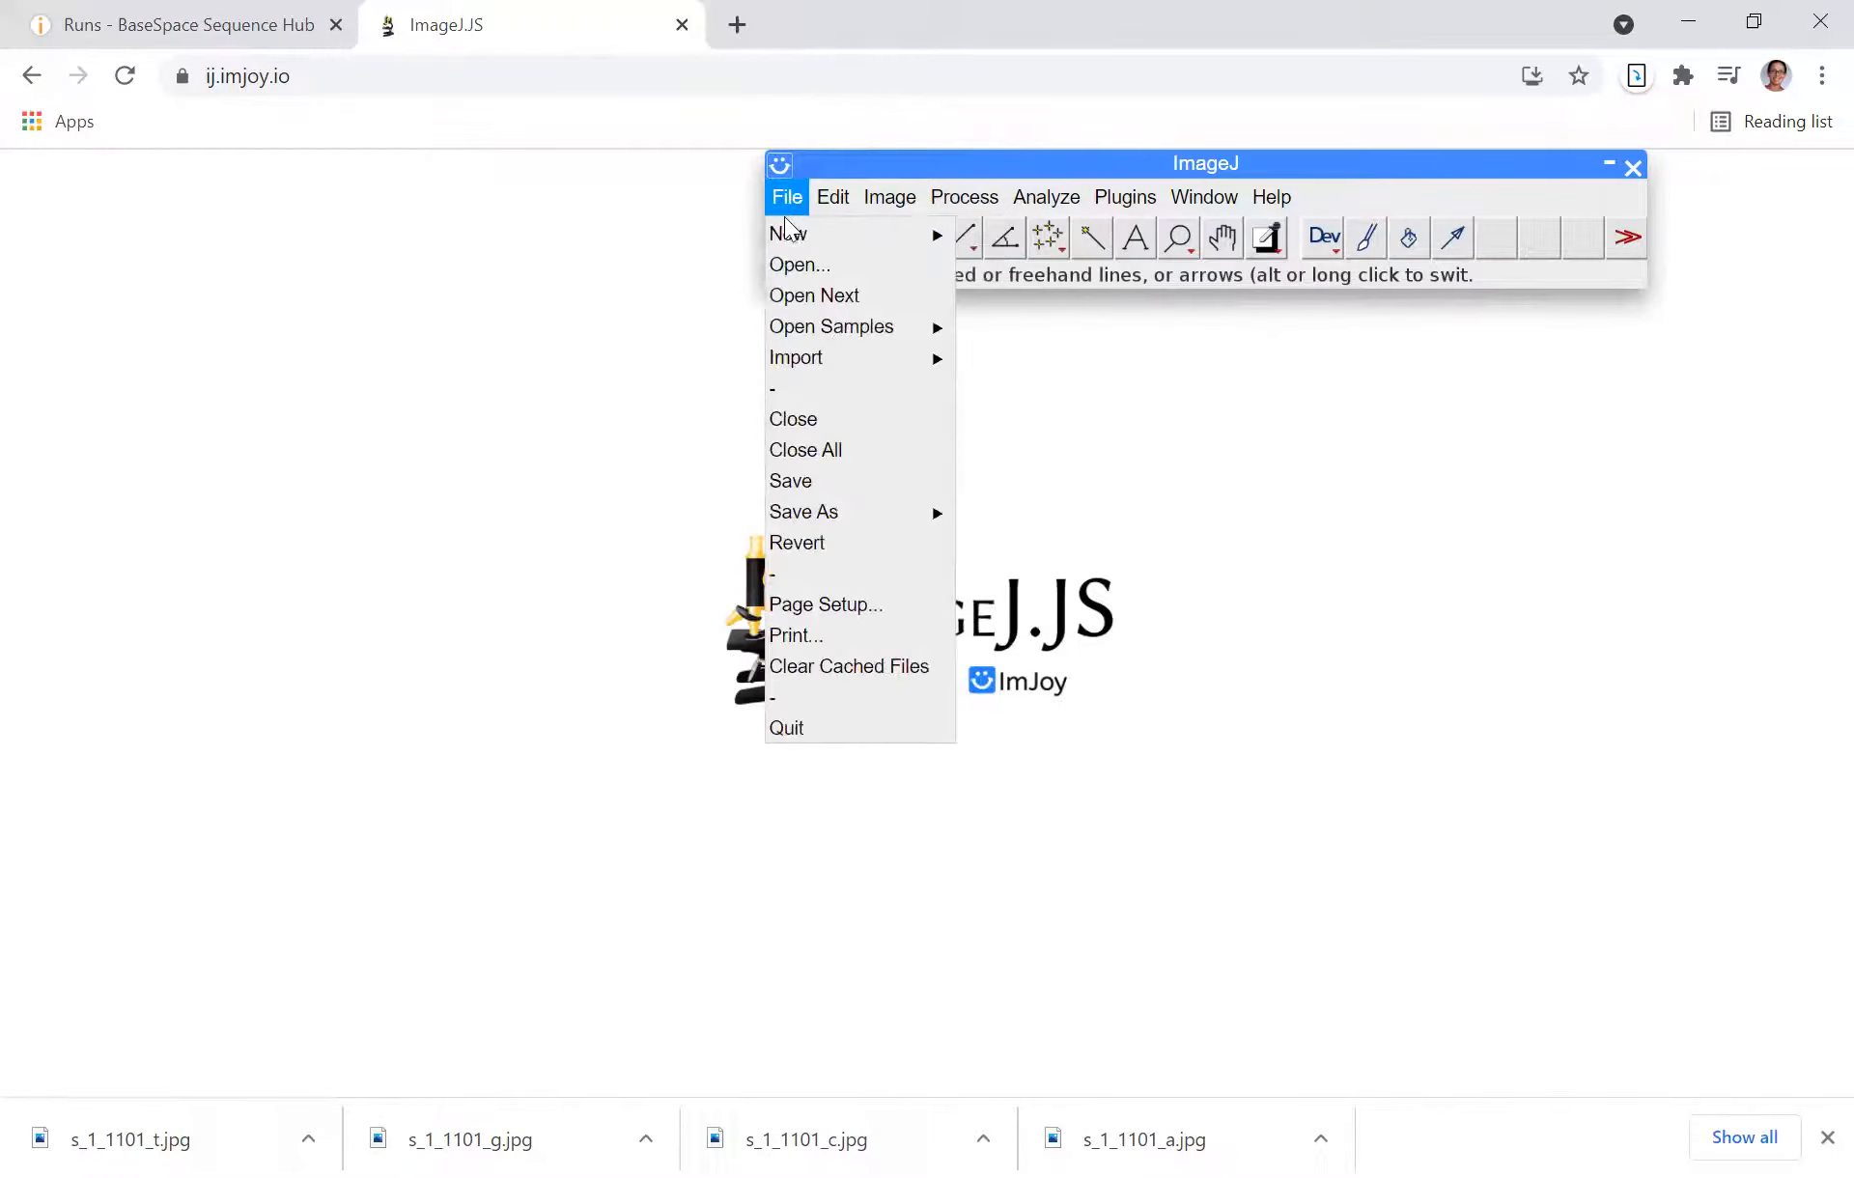
click(789, 258)
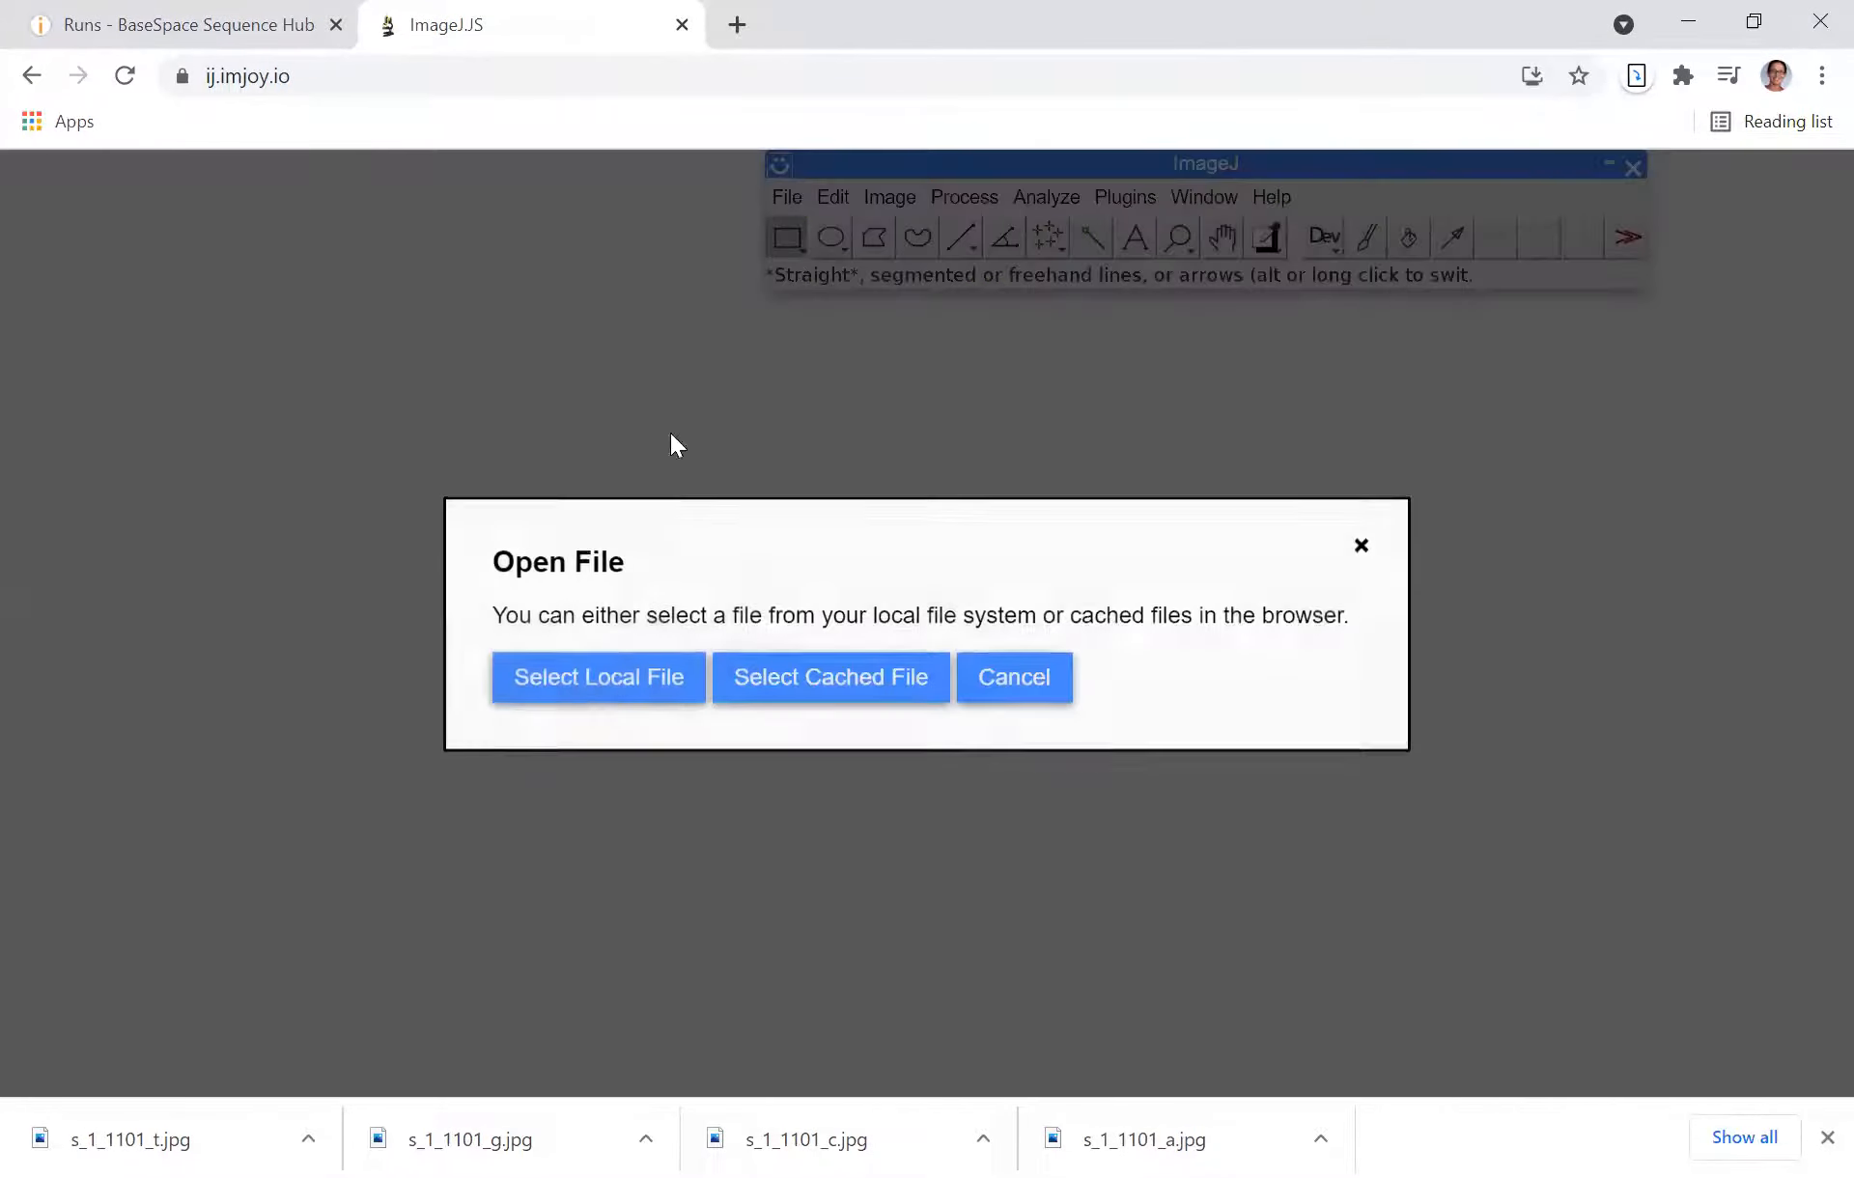
click(605, 672)
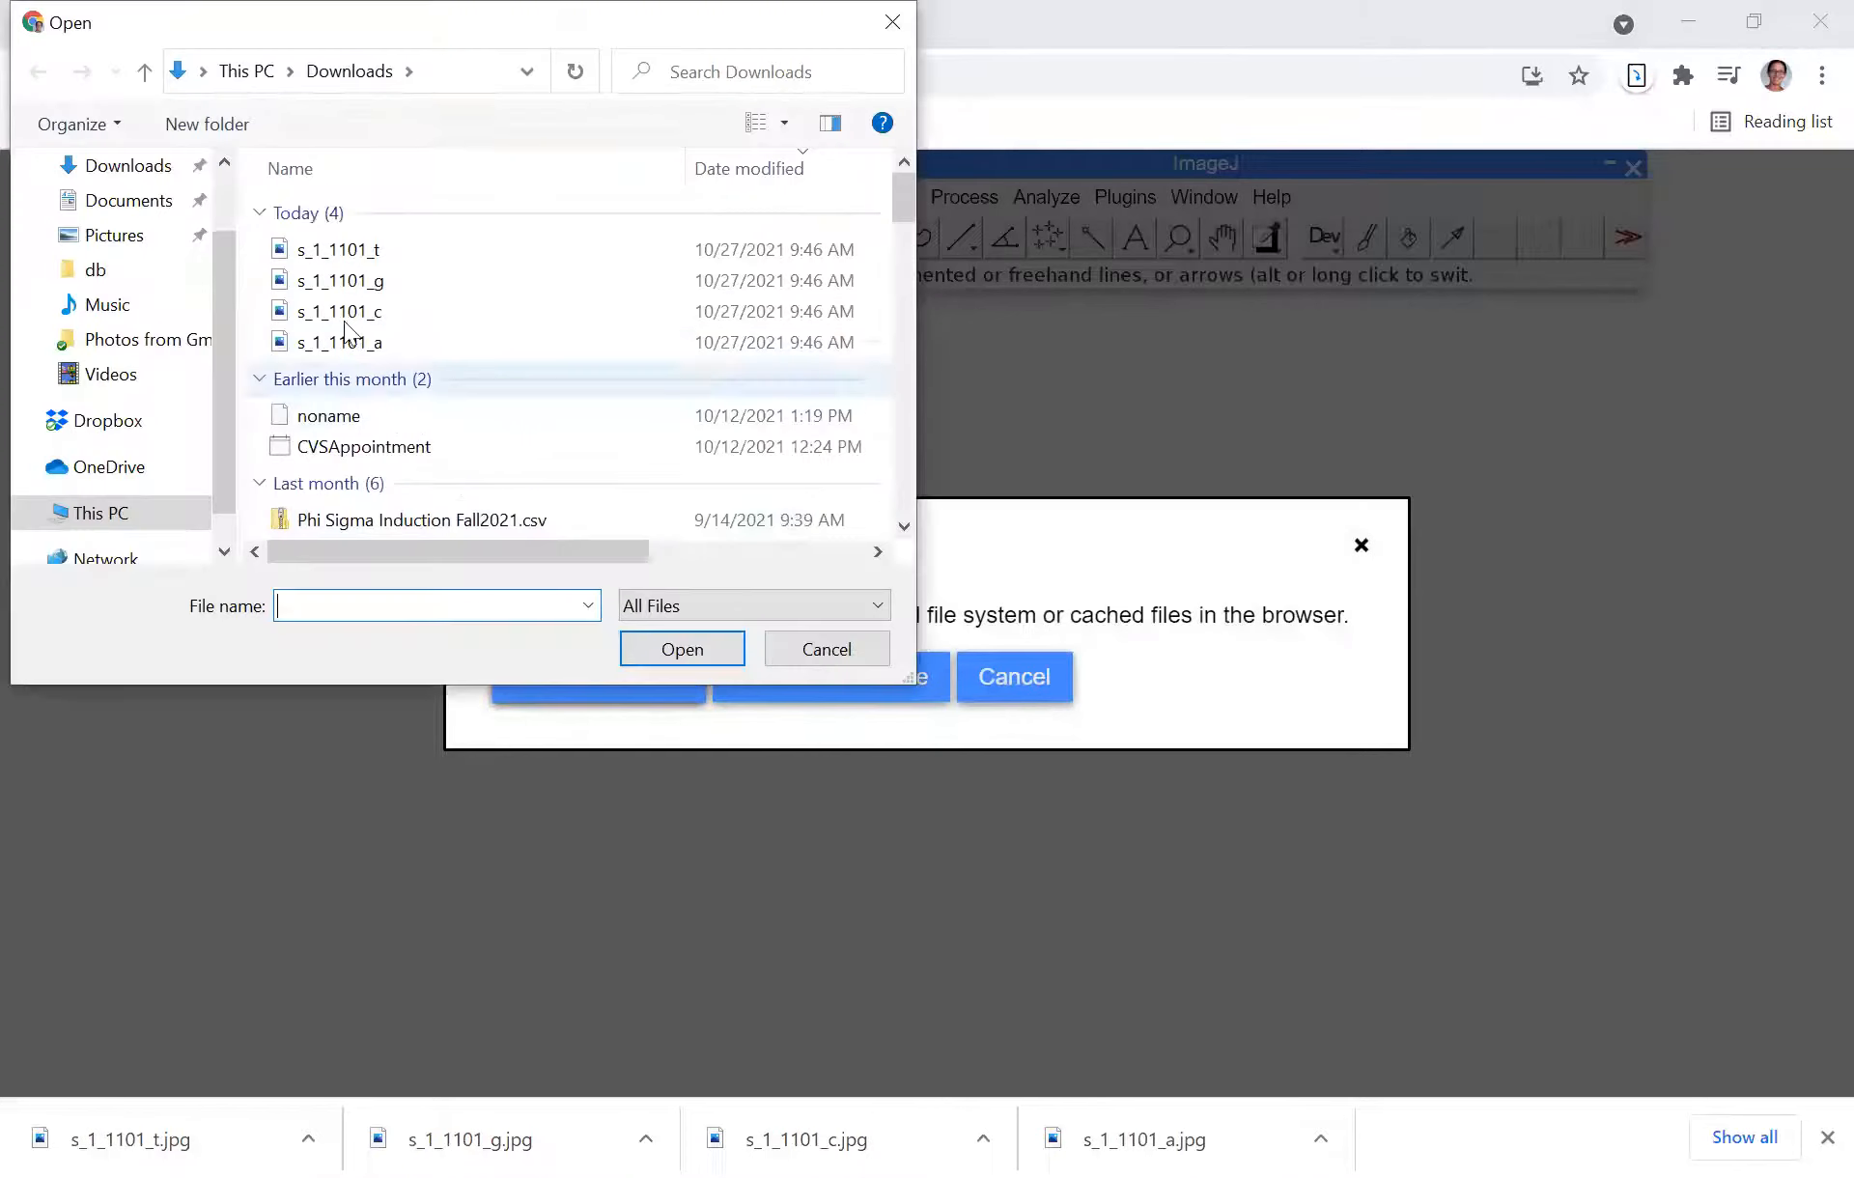
click(371, 249)
click(681, 652)
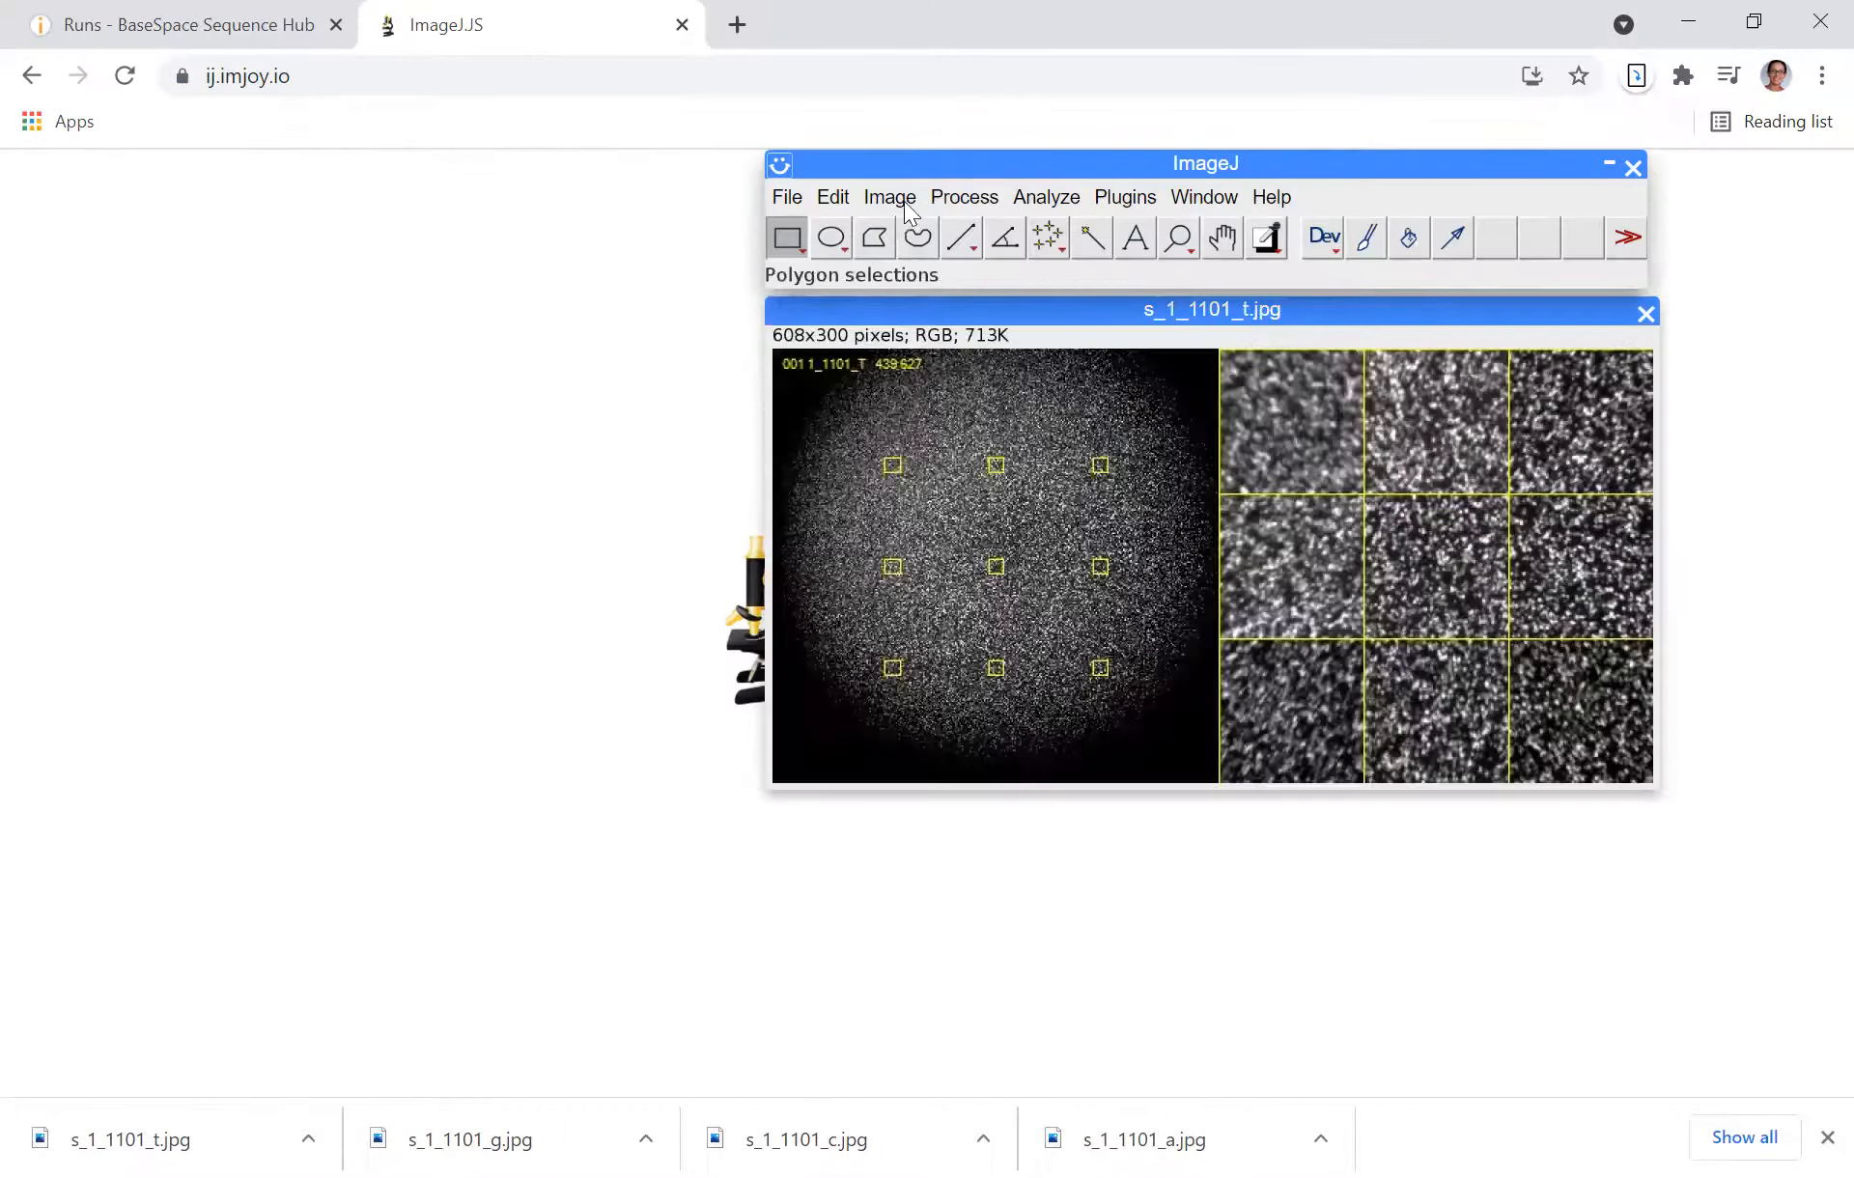
- Convert the s_1_1101_t.jpg image to the 8-bit type
click(890, 197)
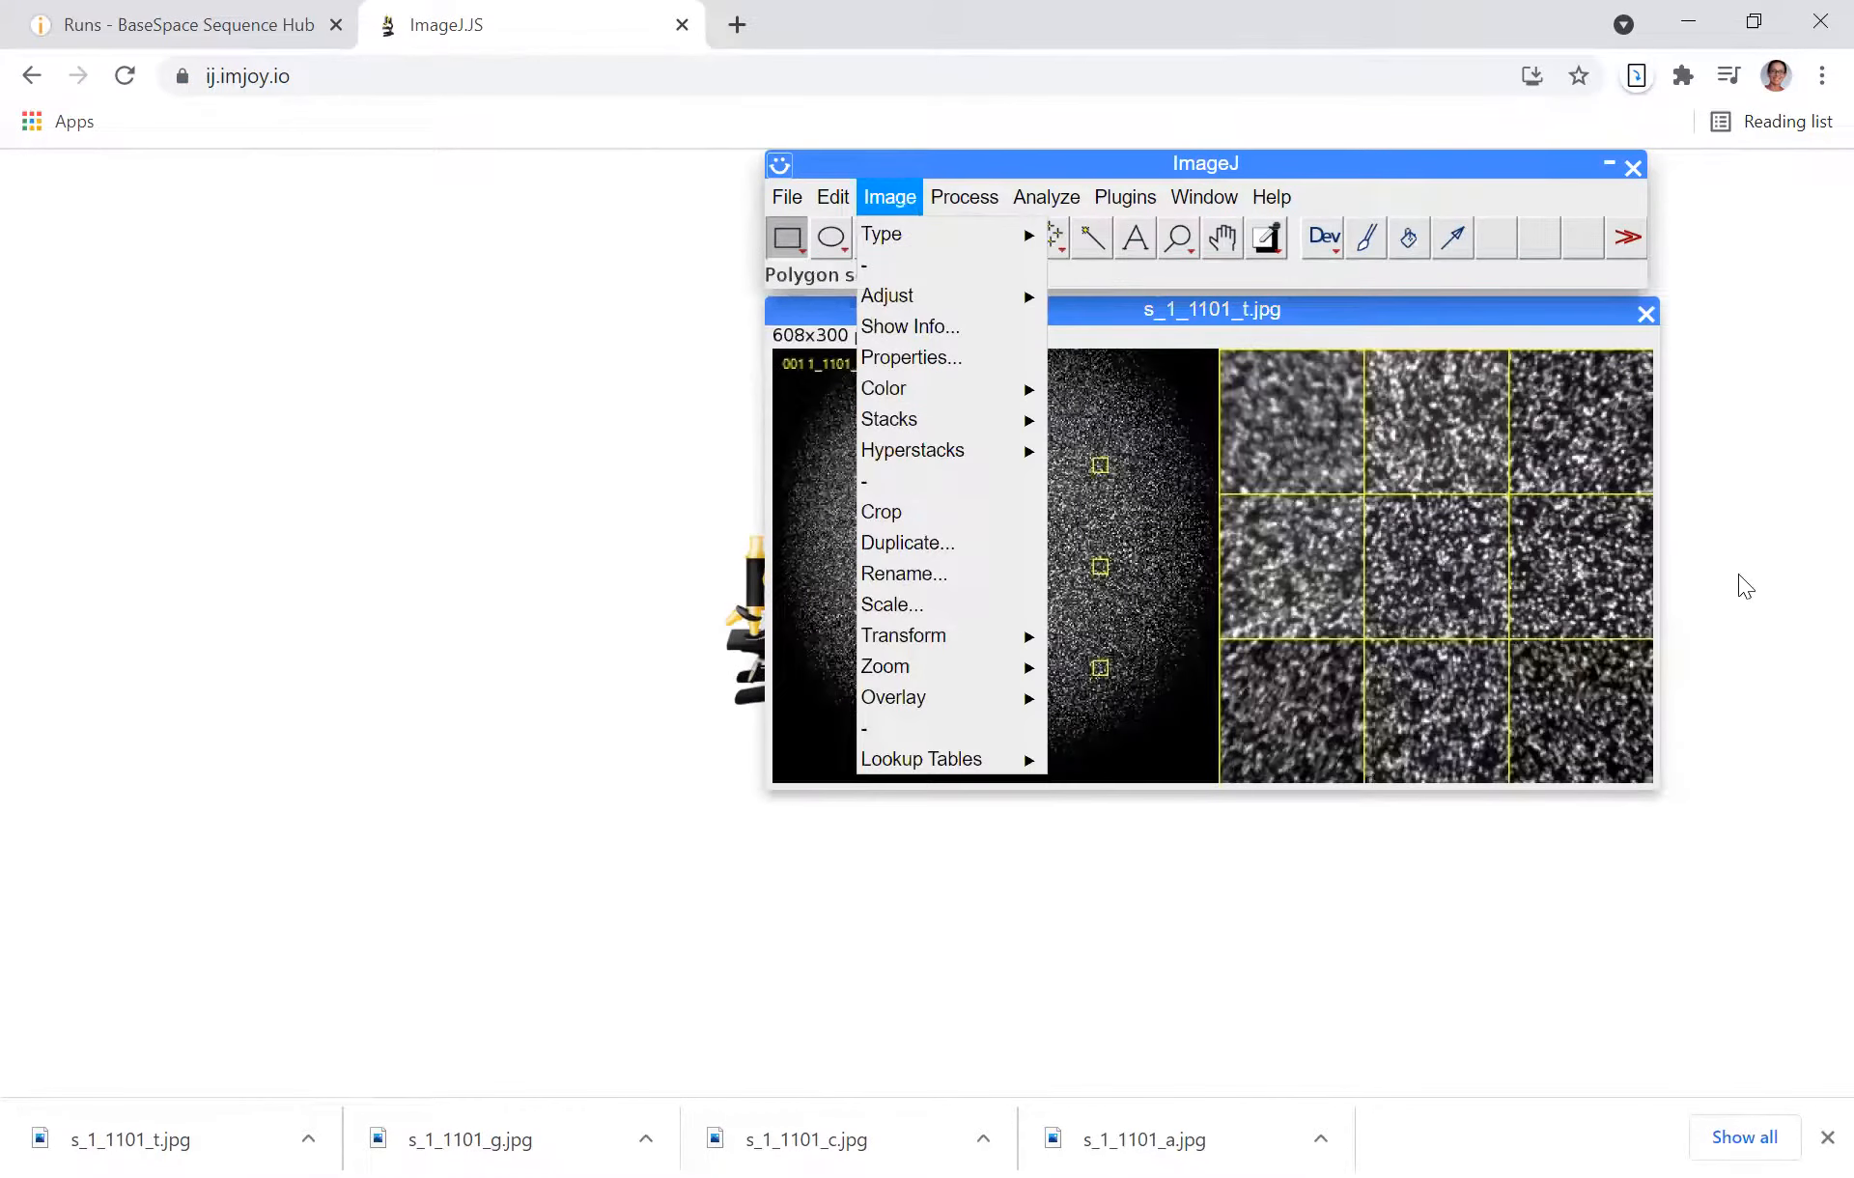
click(1738, 584)
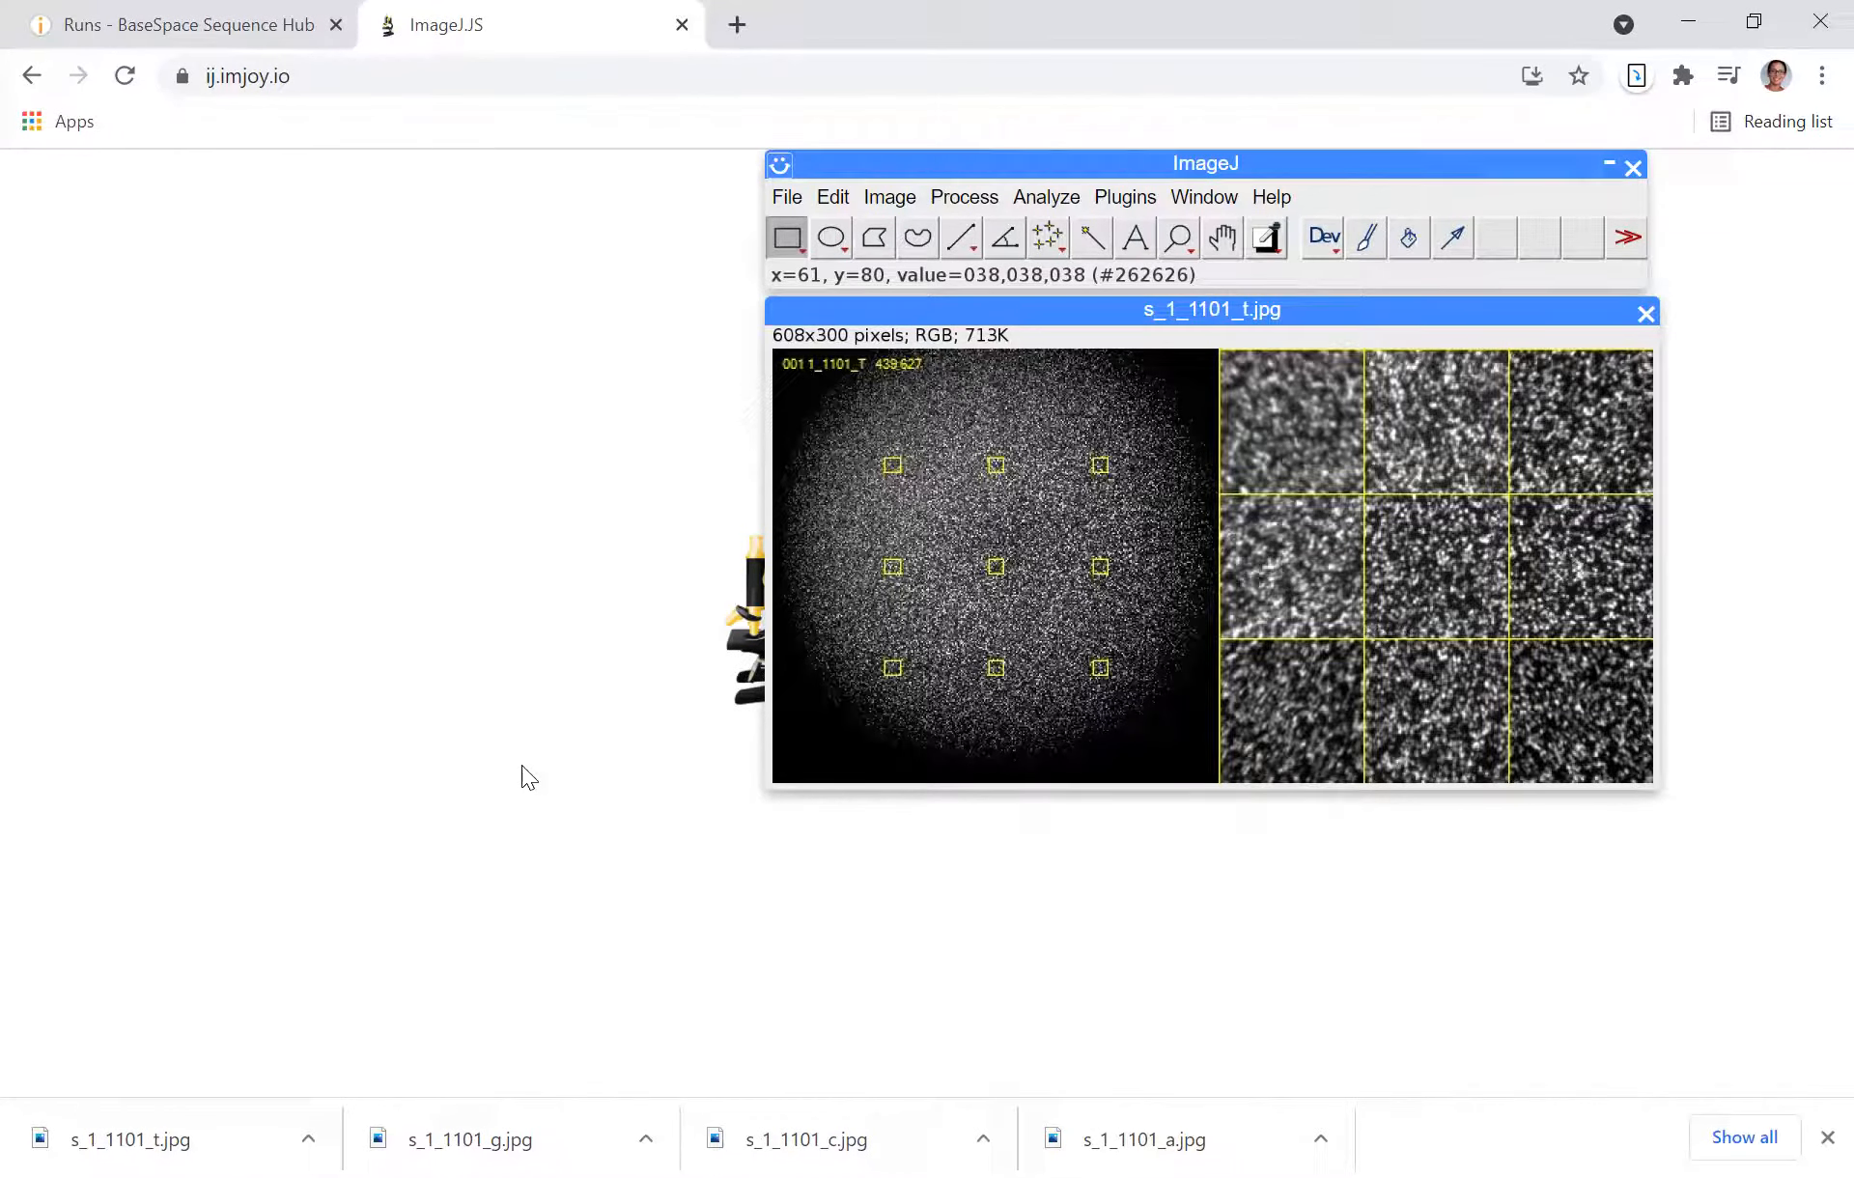
click(889, 197)
mouse_move(931, 232)
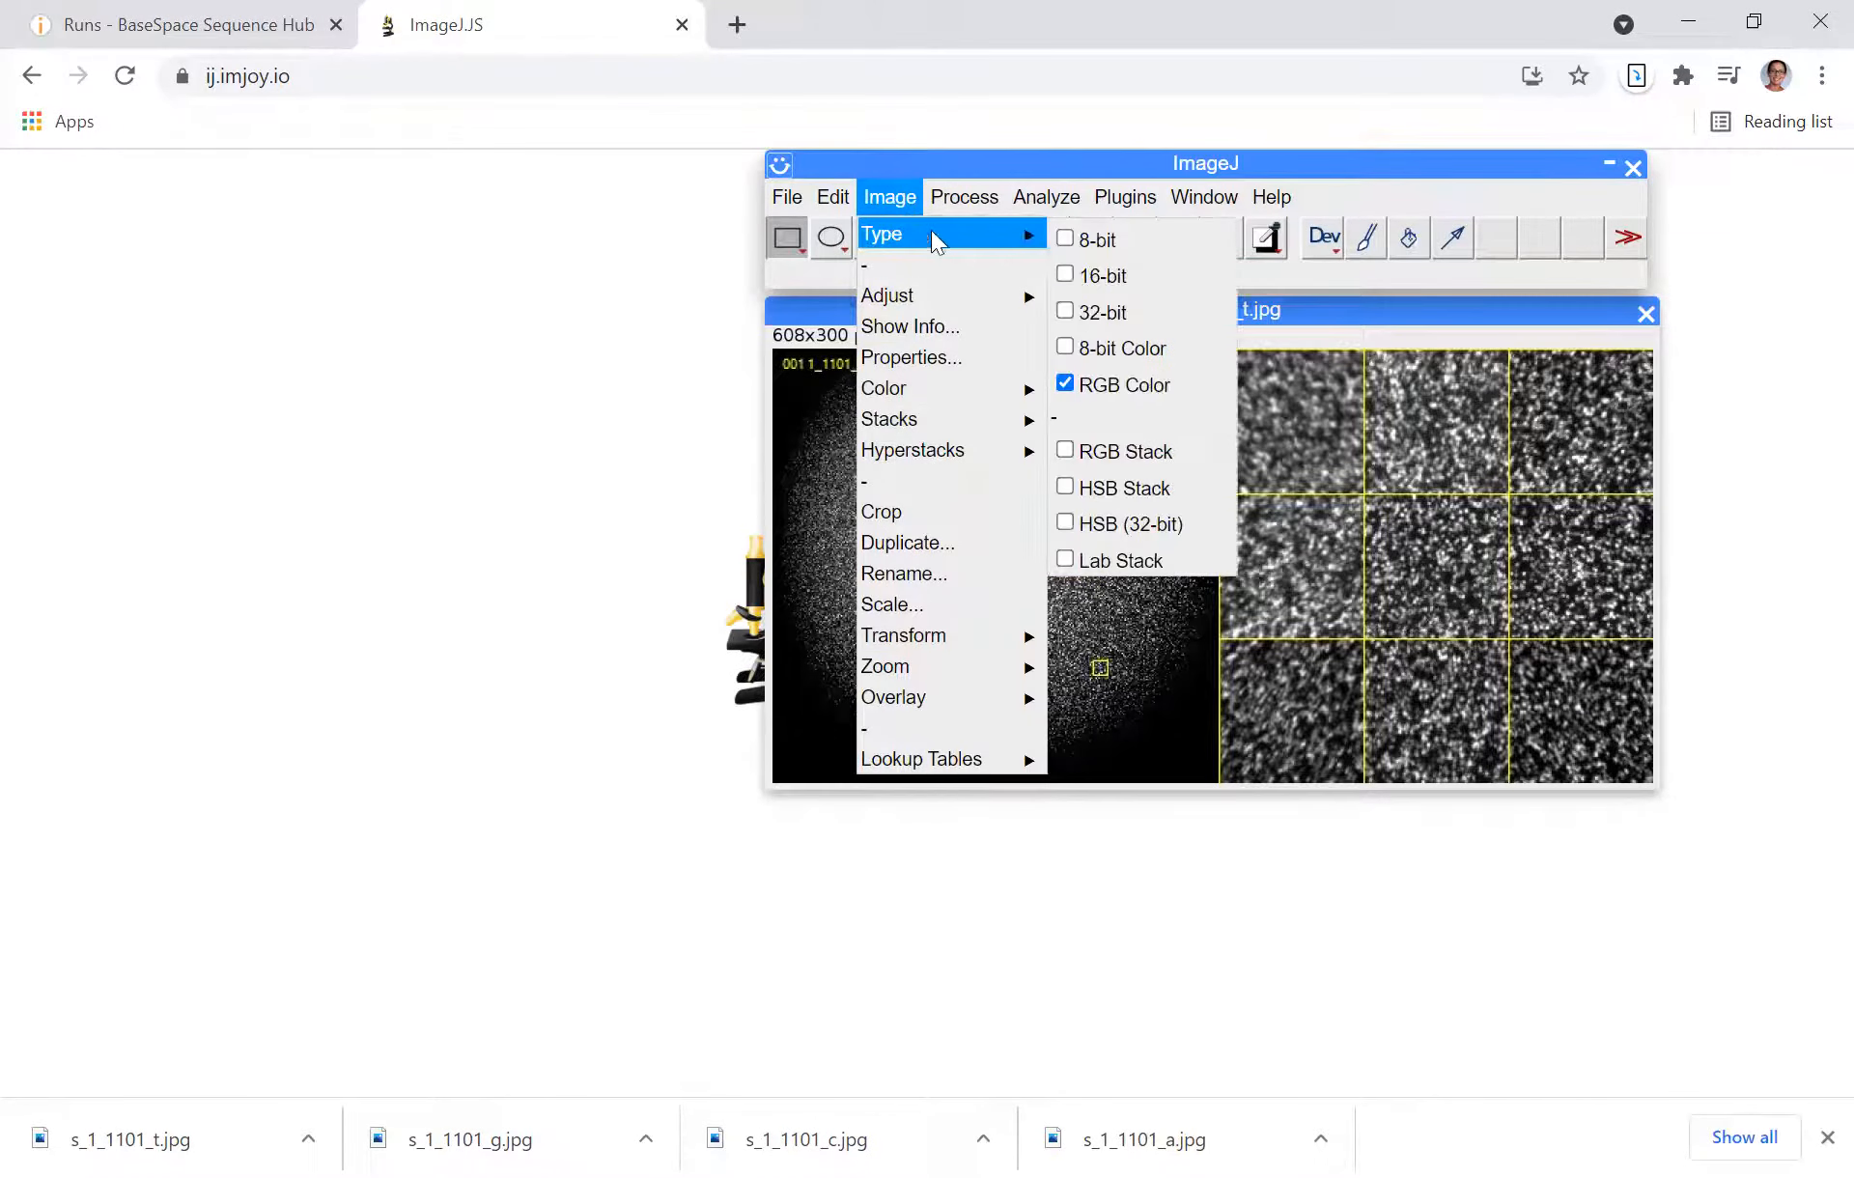
click(1101, 242)
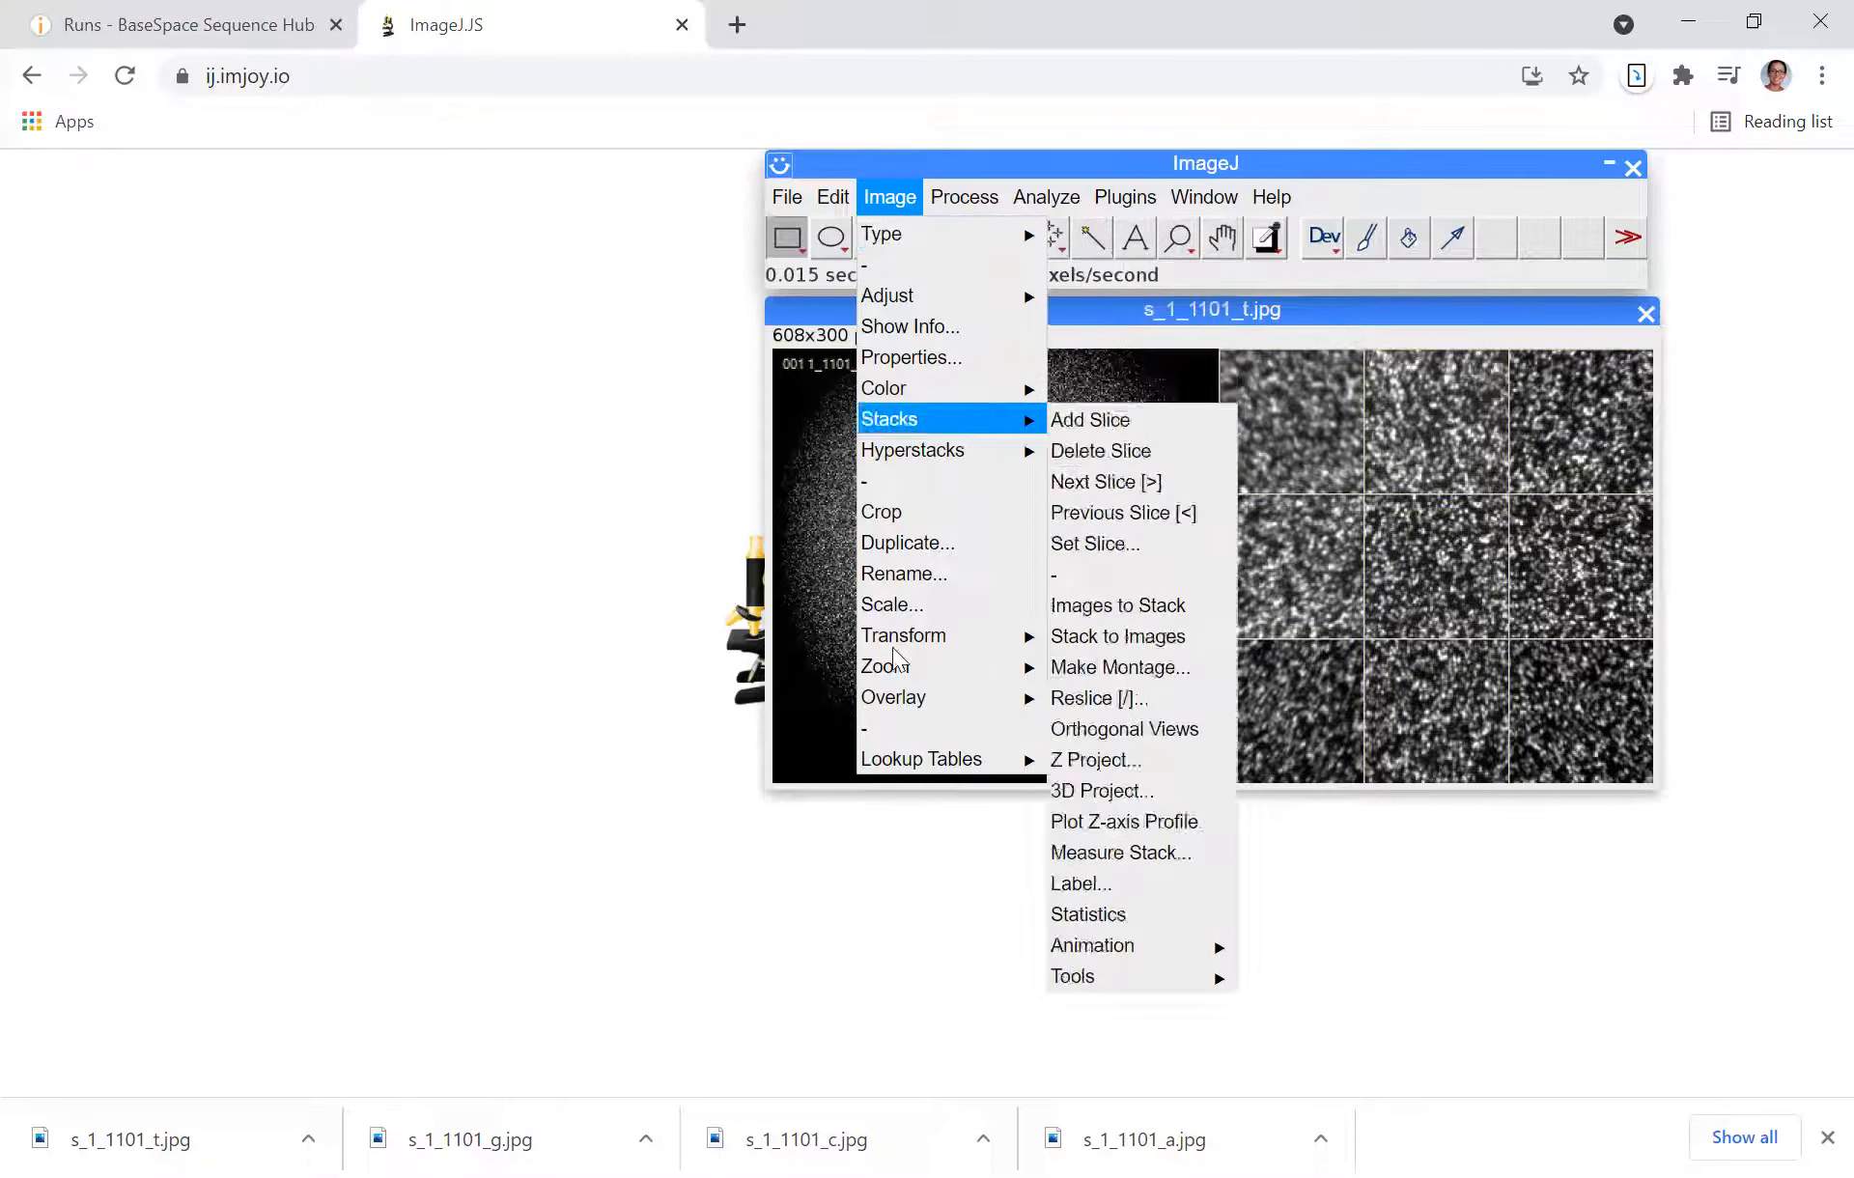
mouse_move(916, 761)
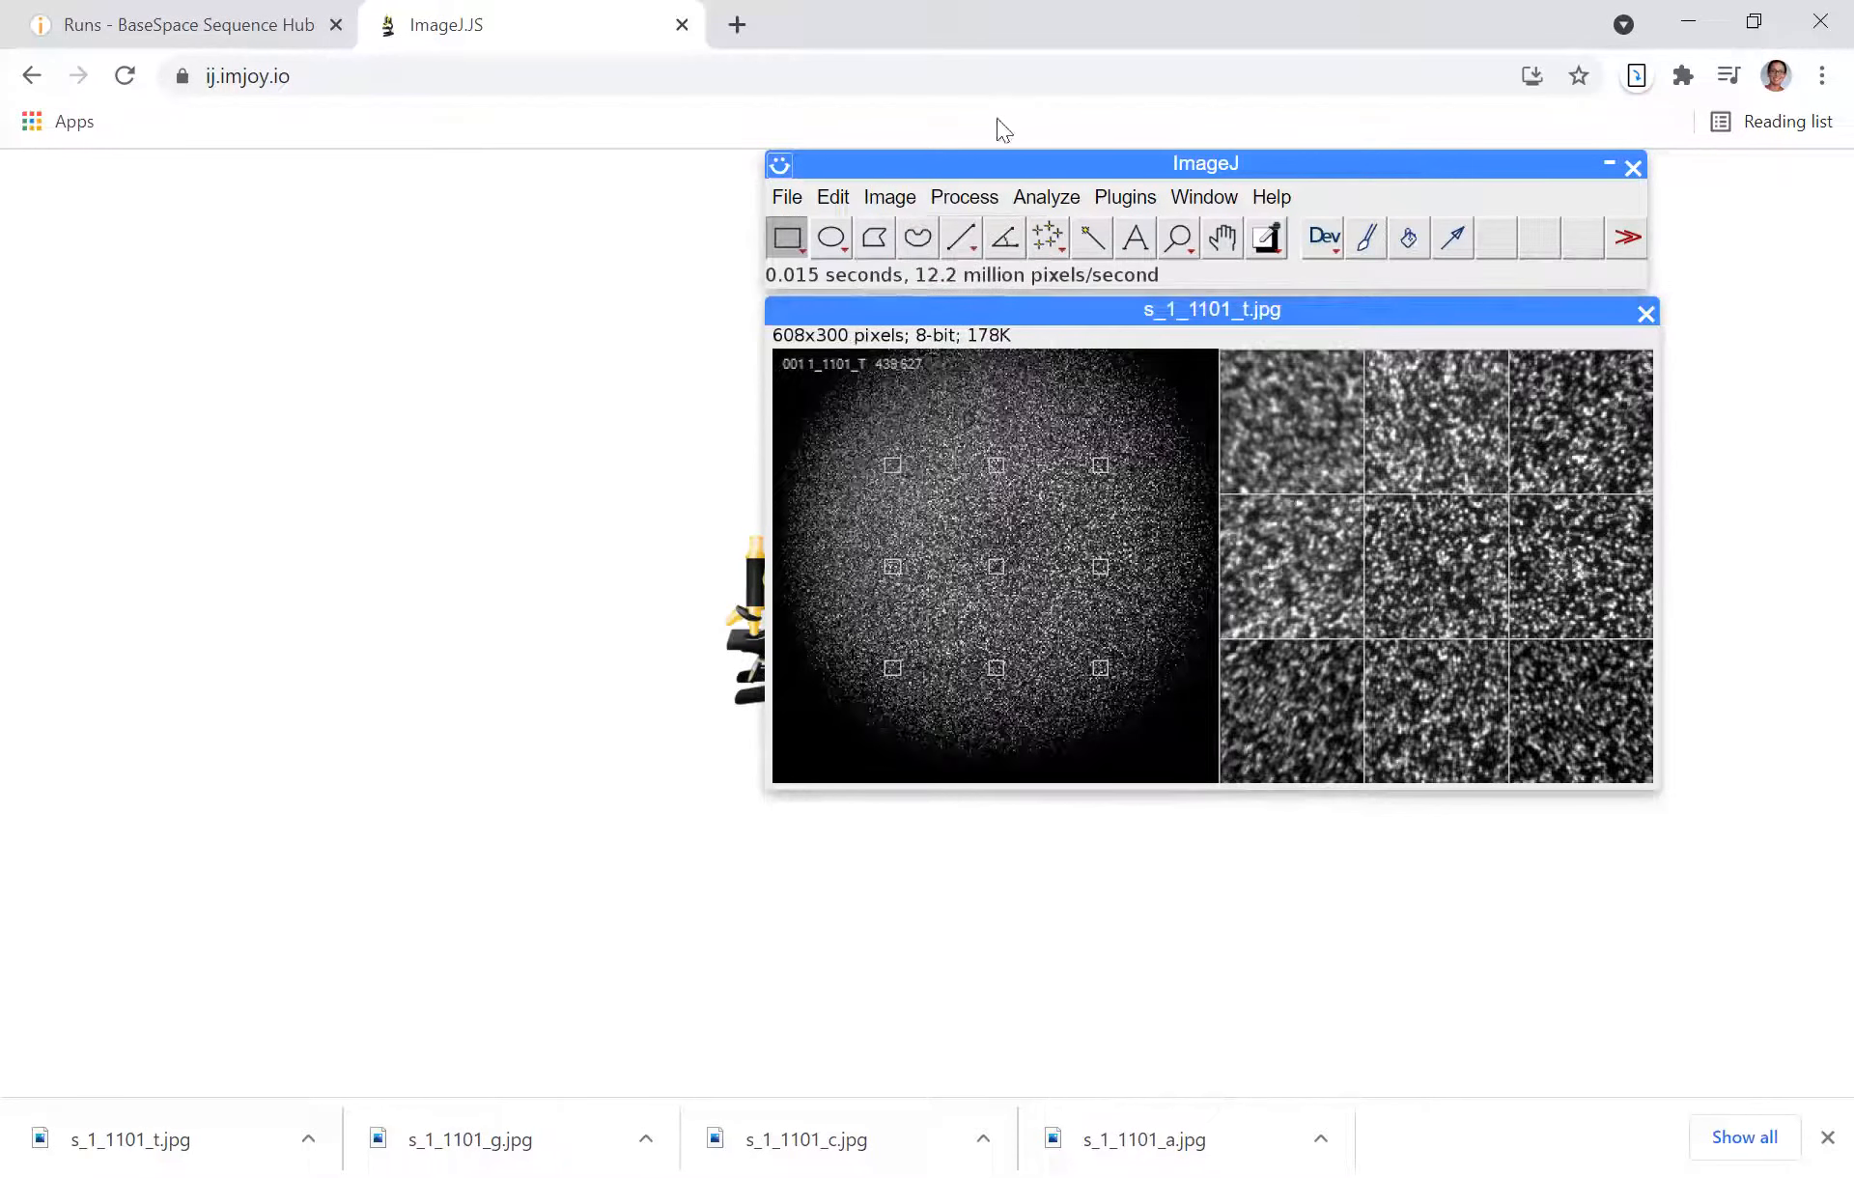
- Convert the 8-bit s_1_1101_t.jpg image to RGB Color
mouse_move(900, 194)
mouse_move(900, 242)
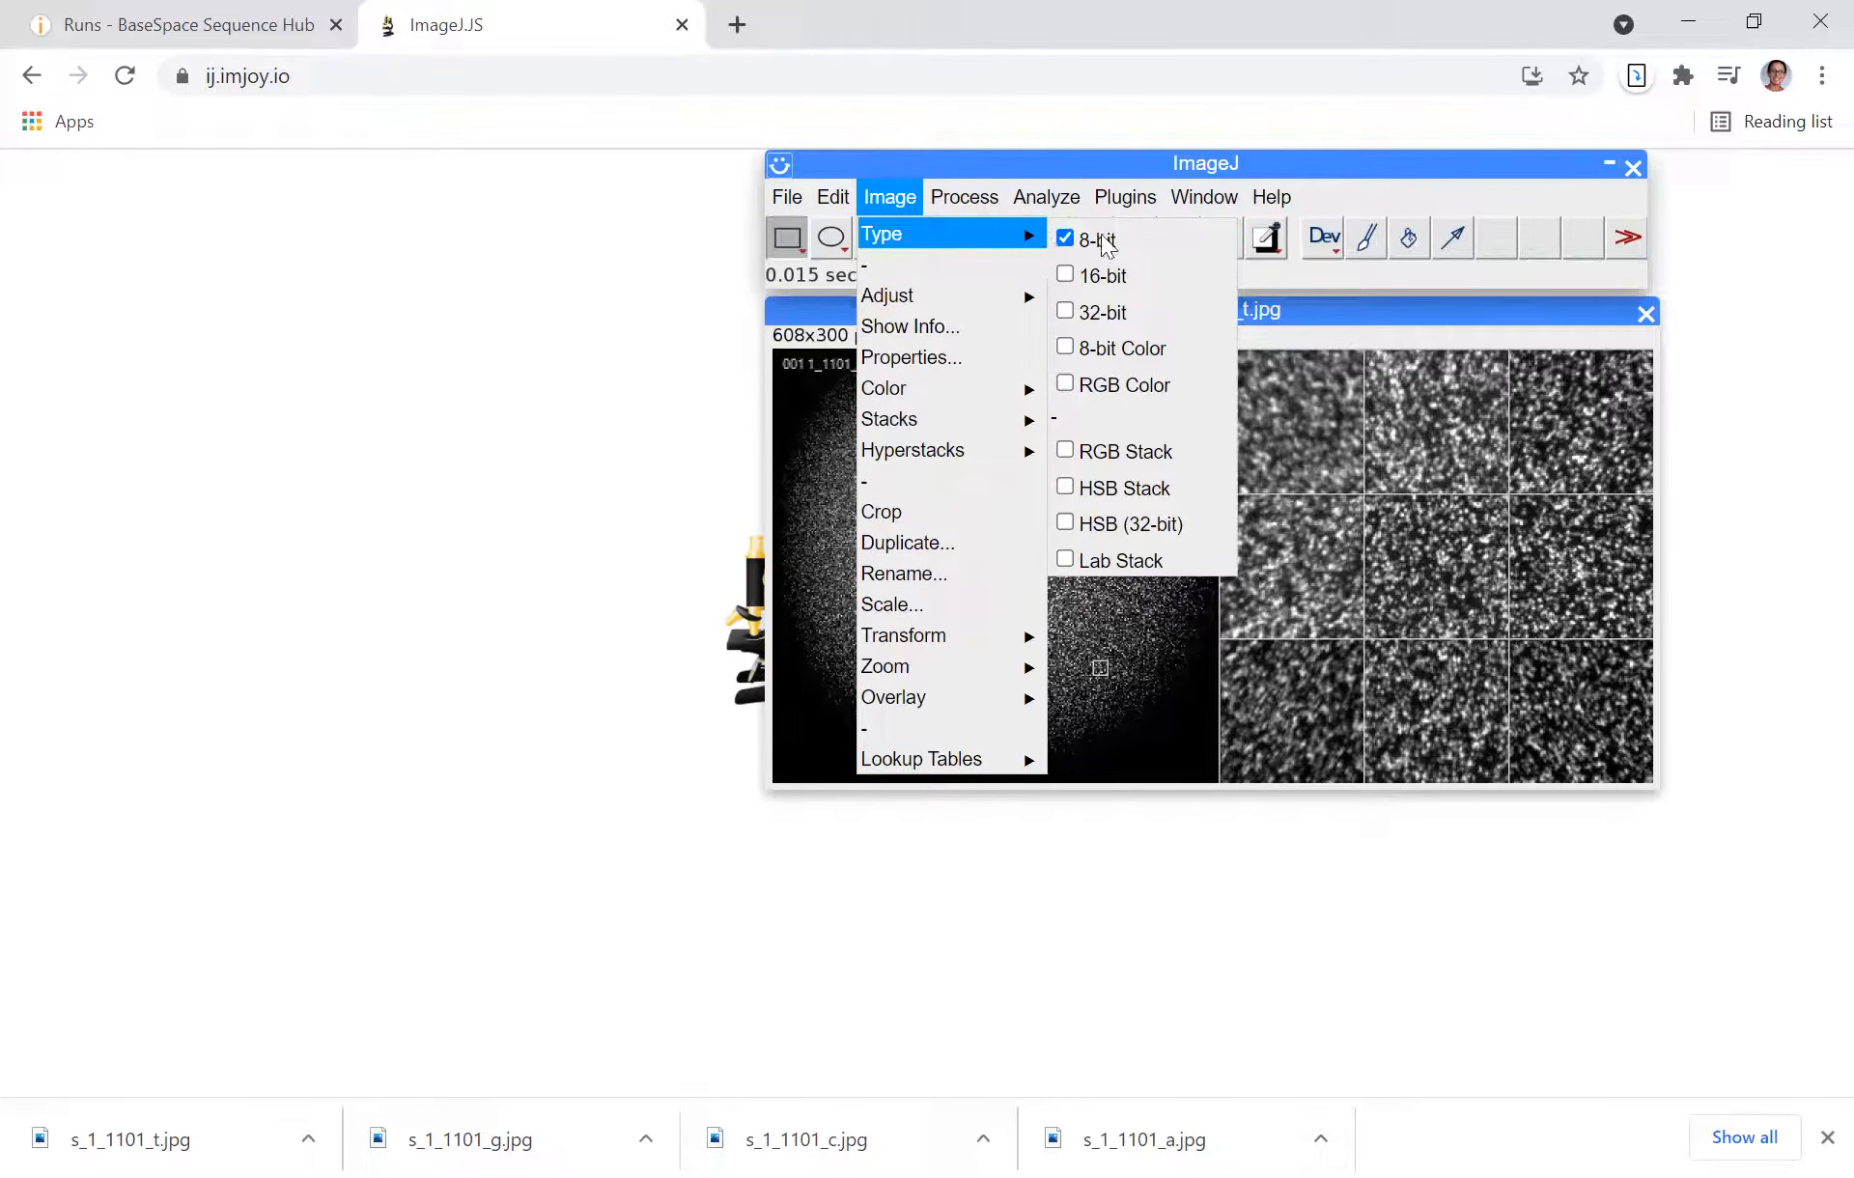
click(1085, 384)
click(1032, 162)
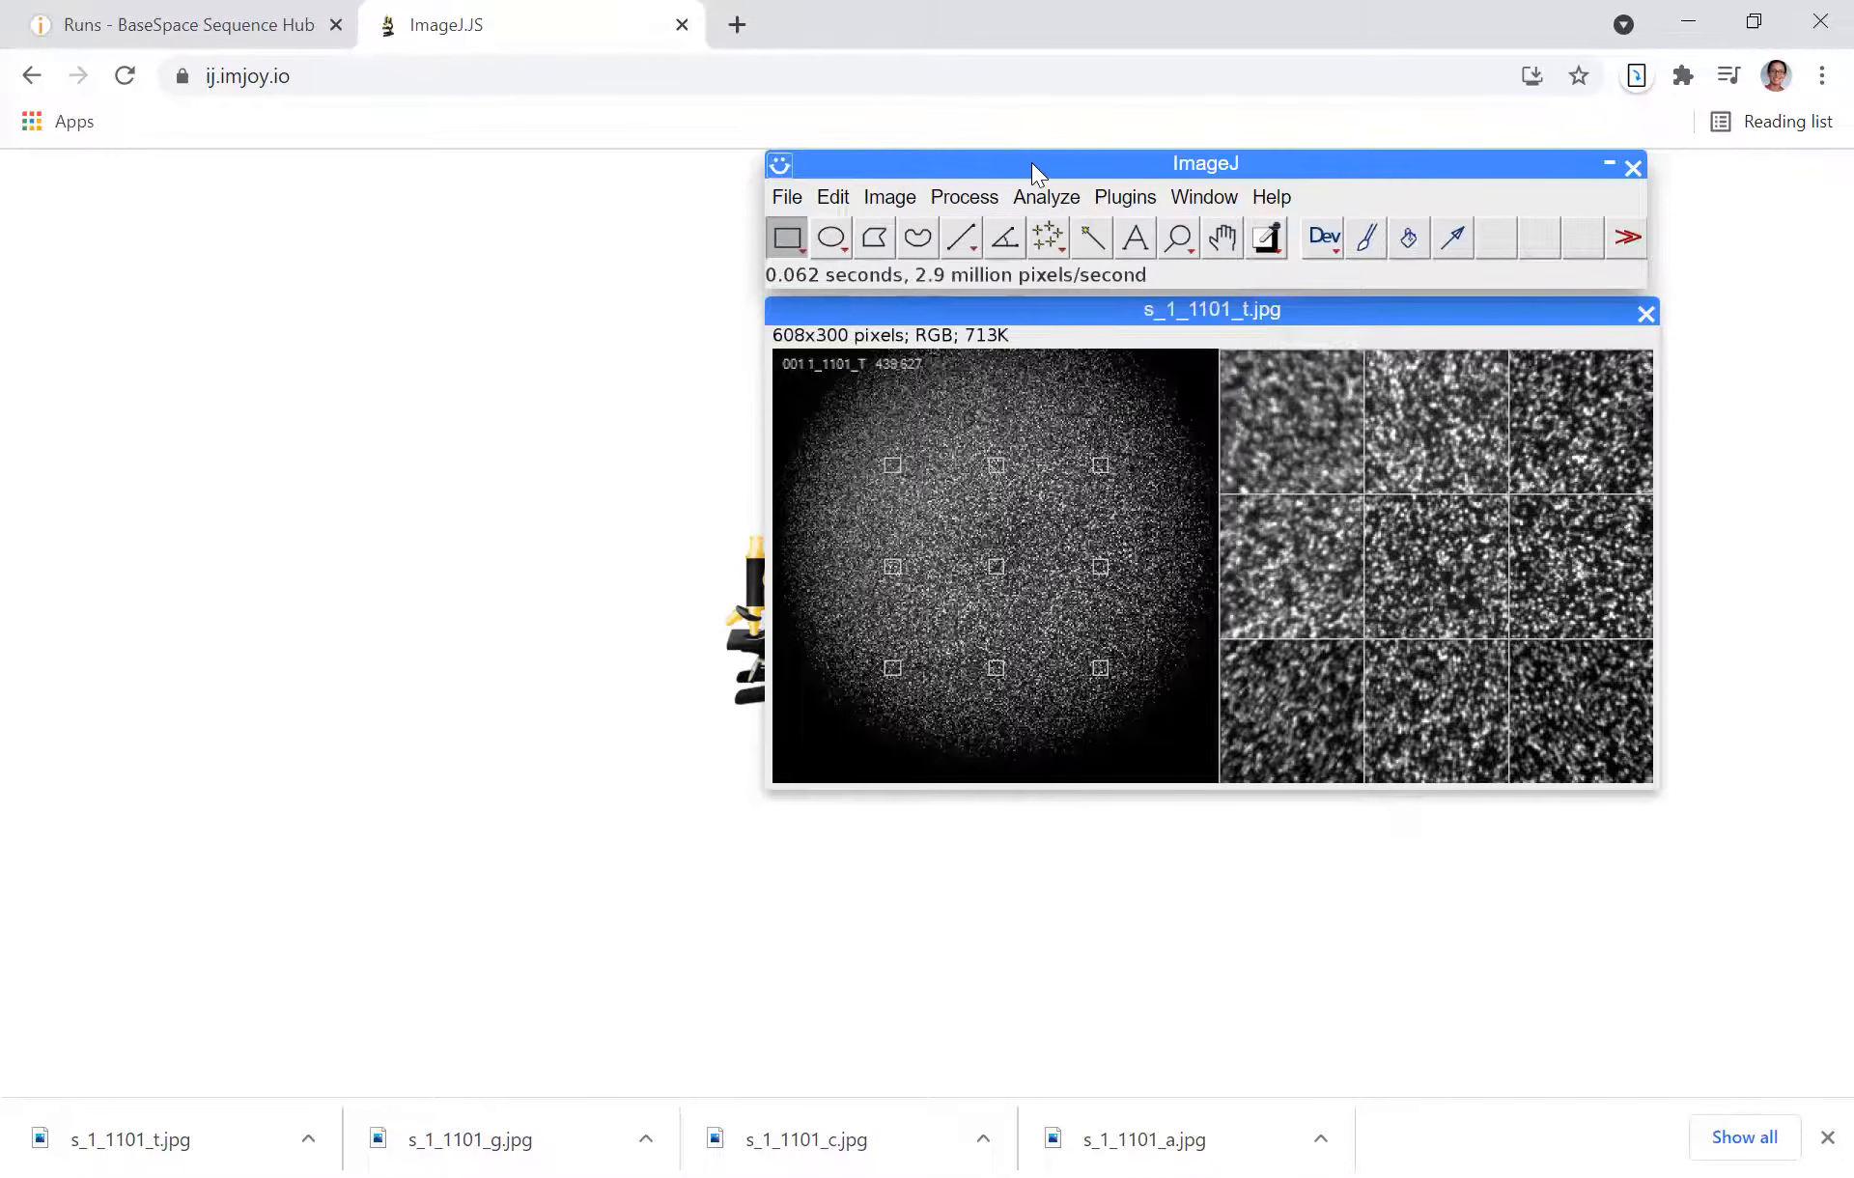
- Open the local file s_1_1101_g.jpg from the Downloads folder as a second image
click(780, 198)
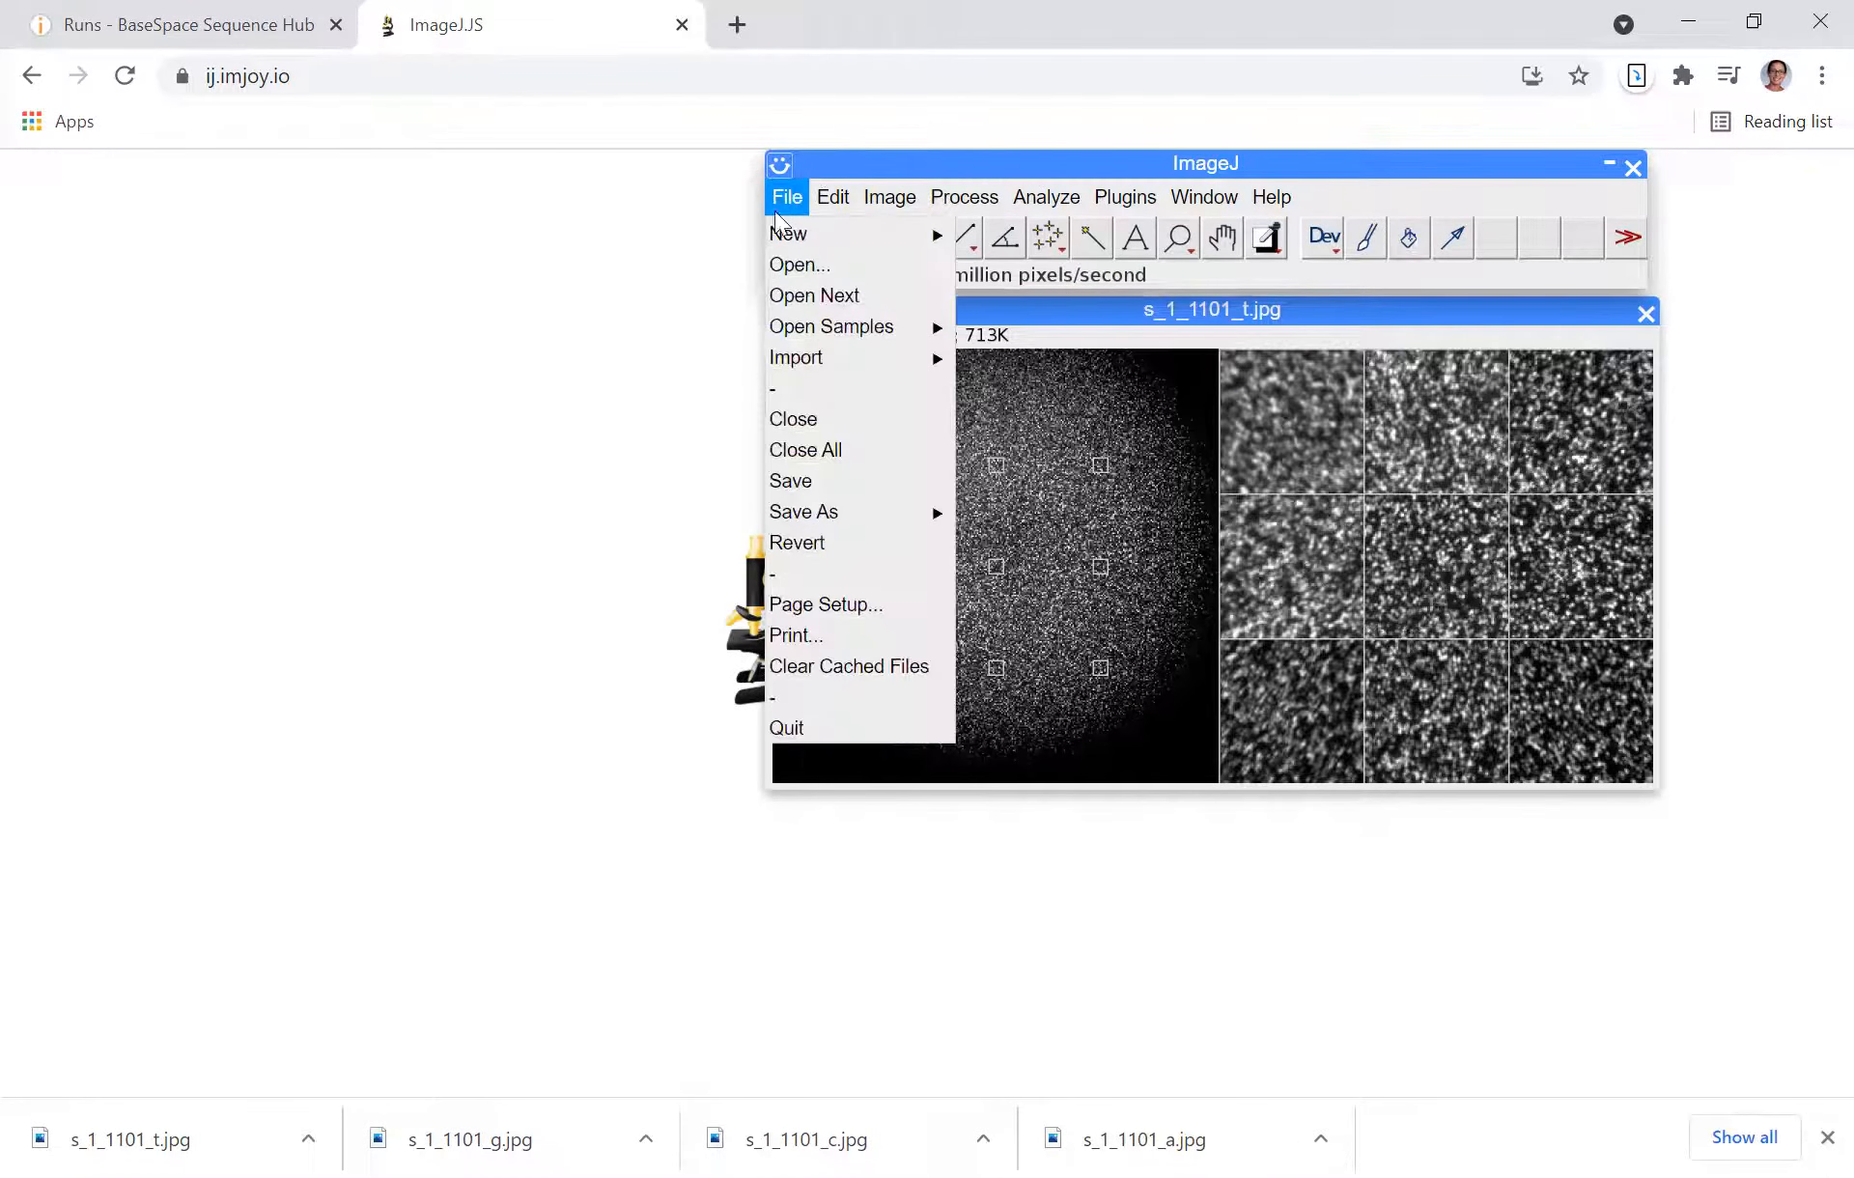
click(789, 262)
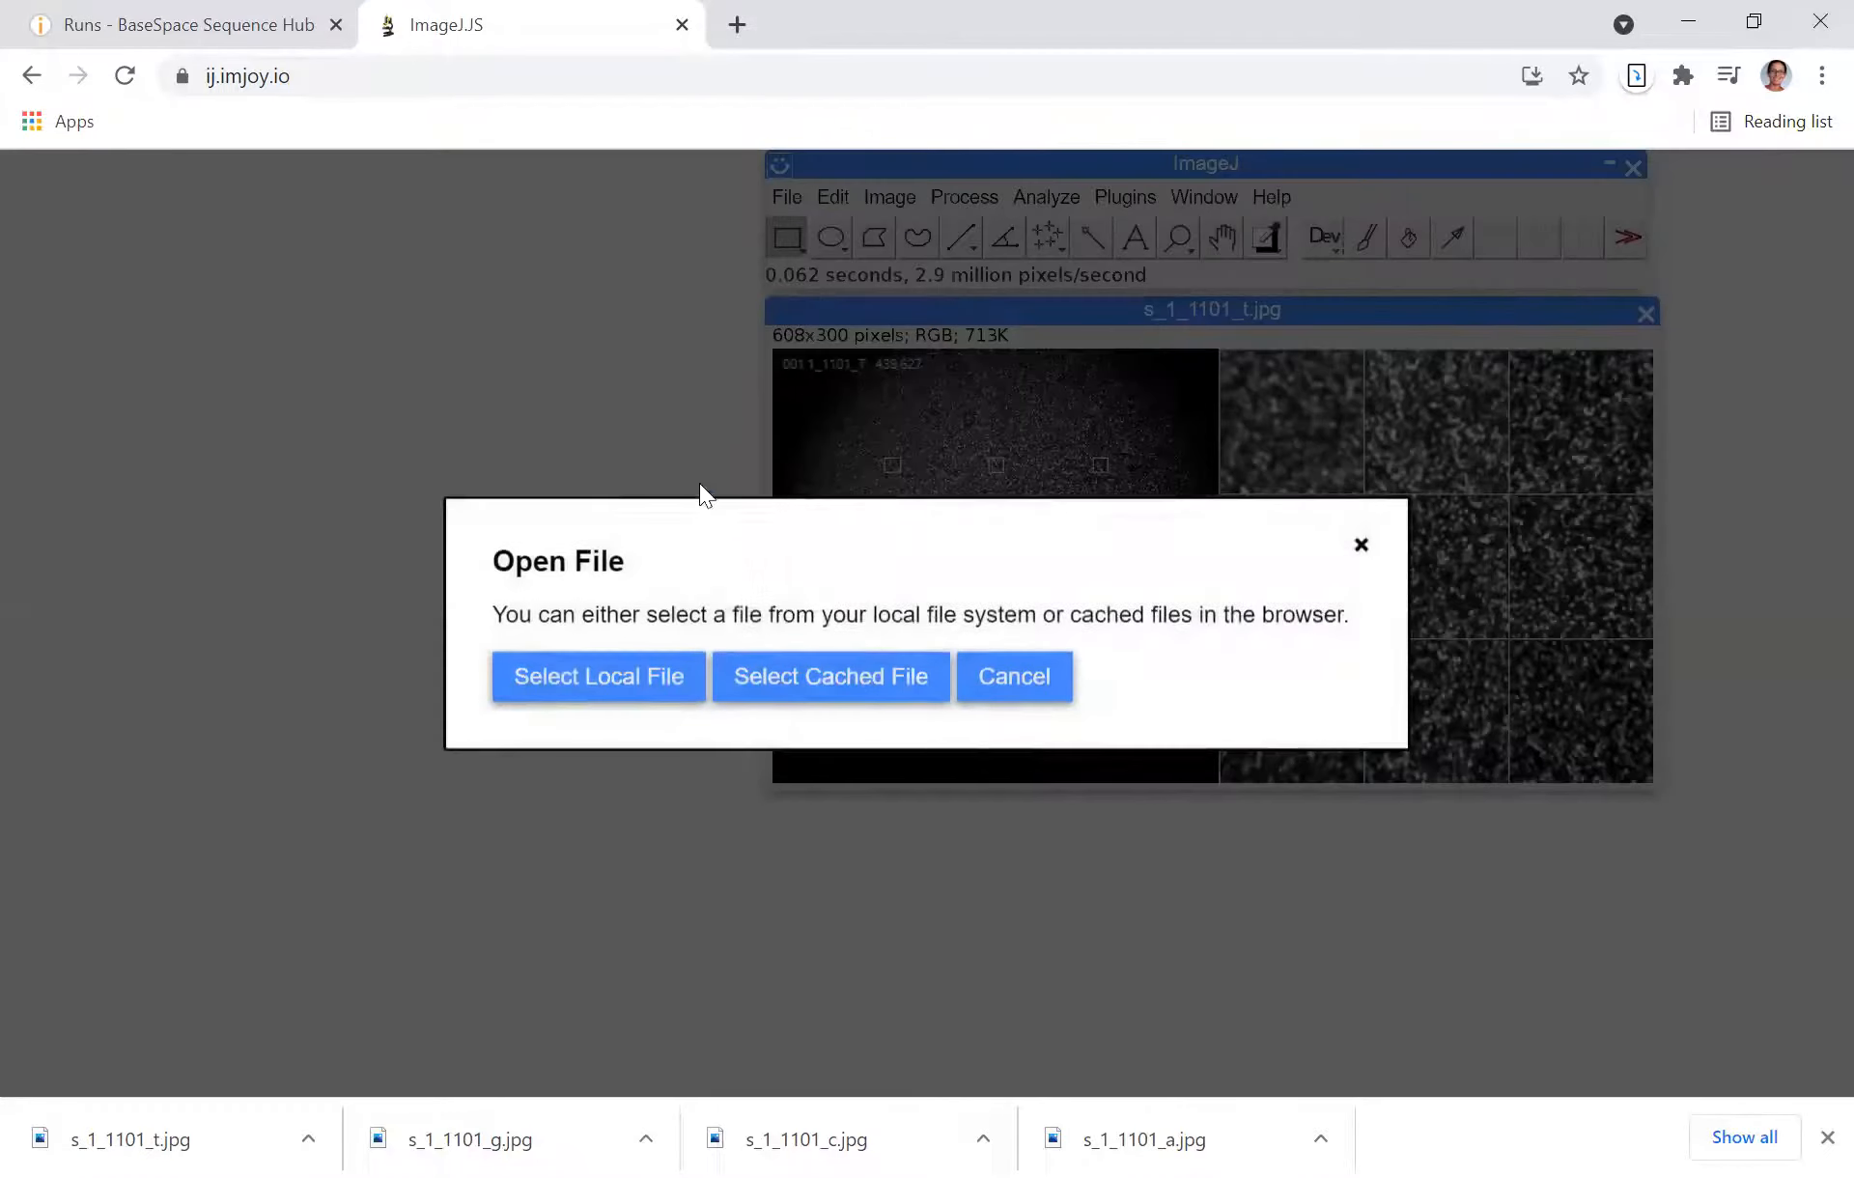
click(653, 674)
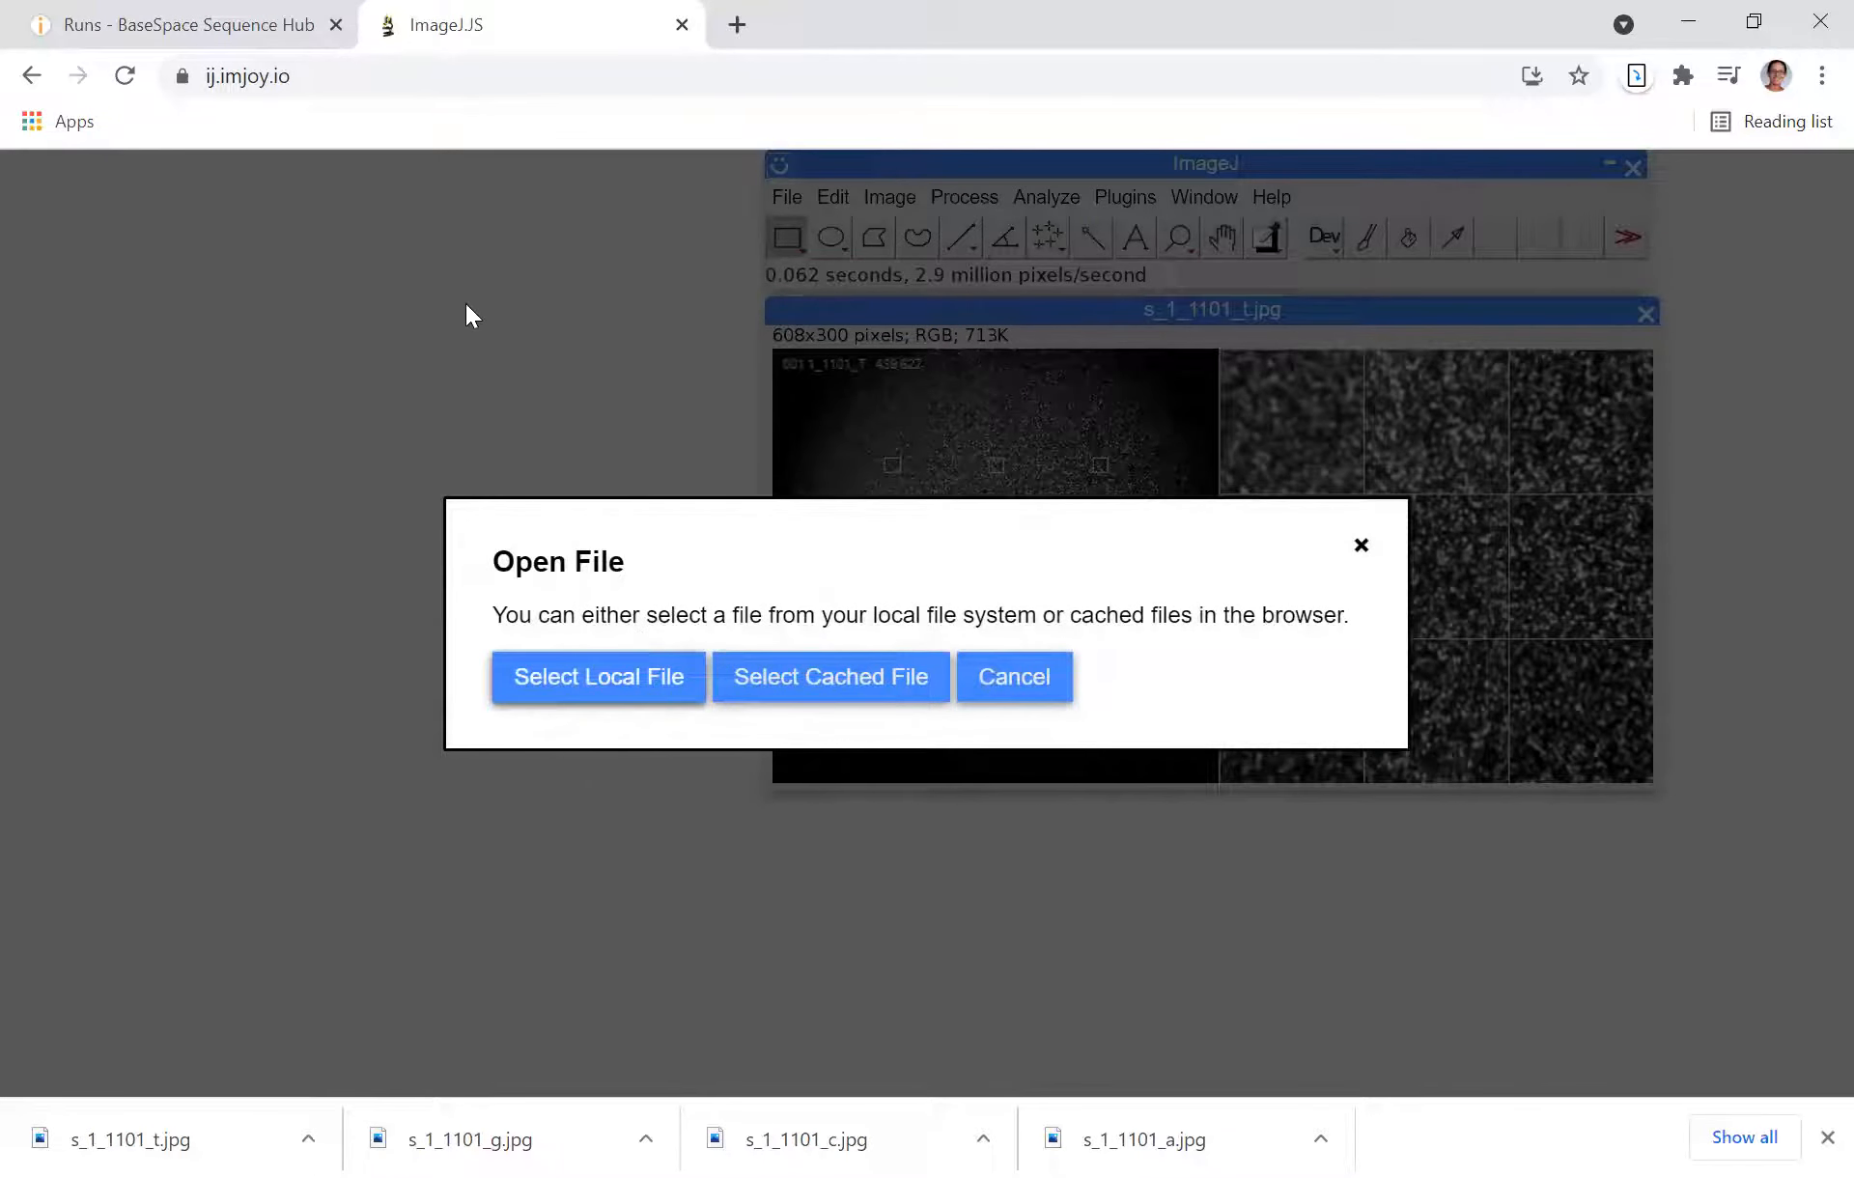
click(469, 288)
click(681, 647)
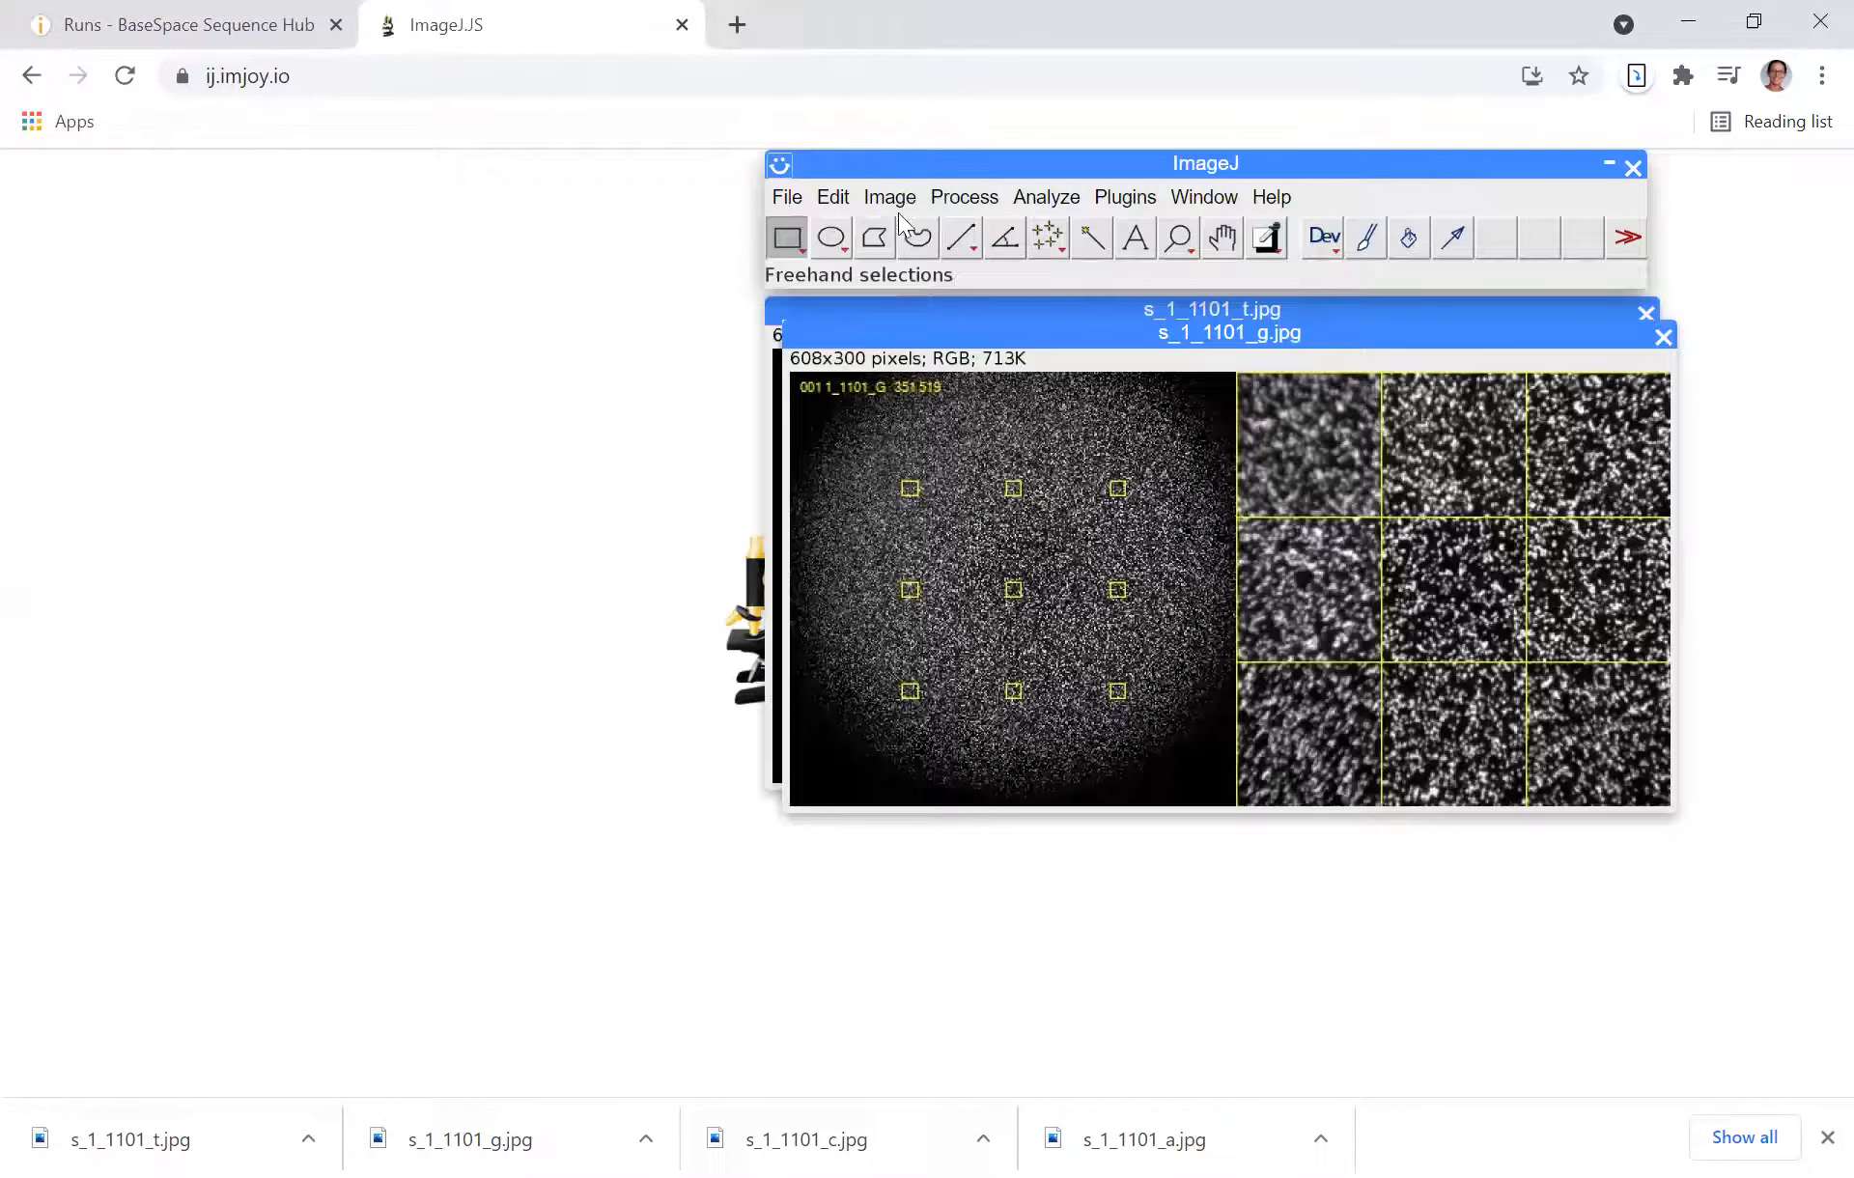
- Convert the s_1_1101_g.jpg image to the 8-bit type
click(898, 210)
mouse_move(927, 234)
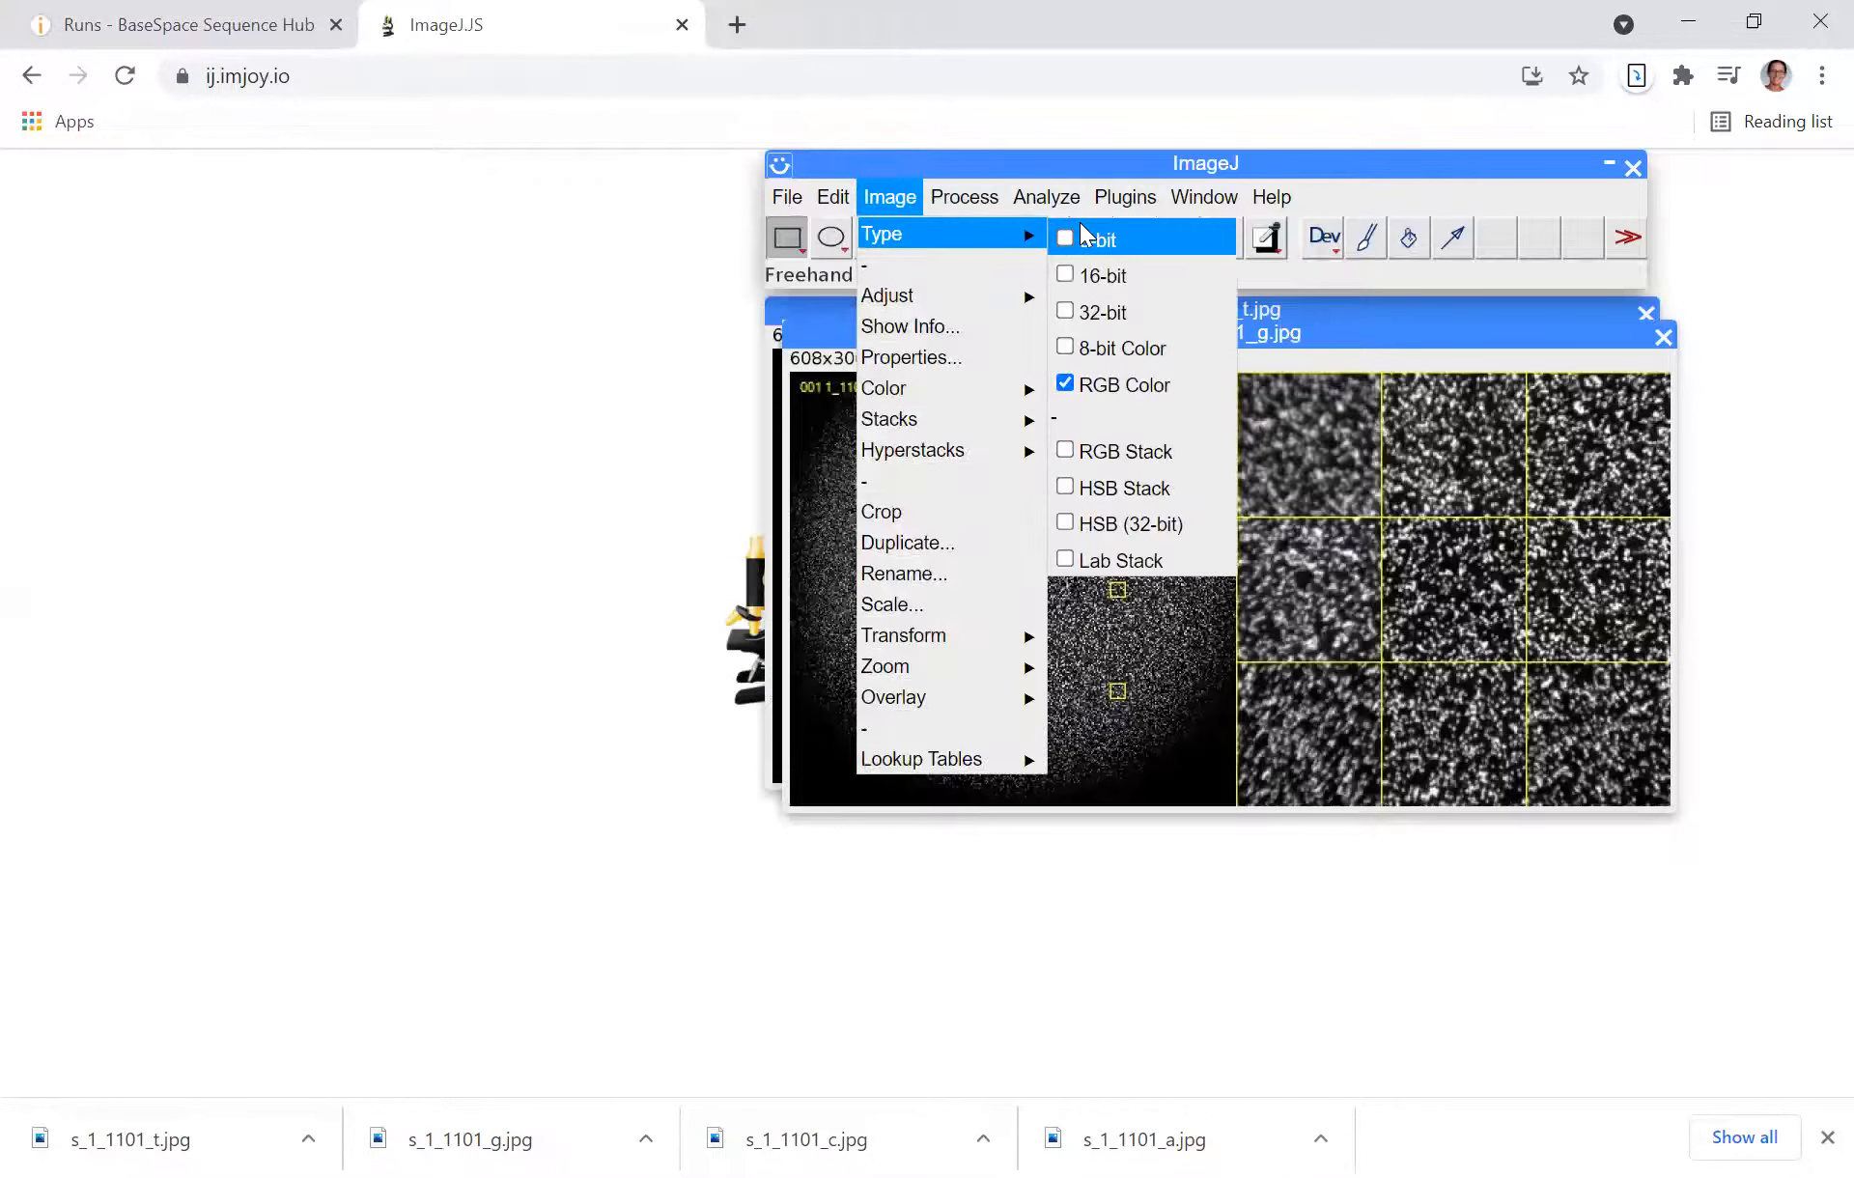
click(1097, 239)
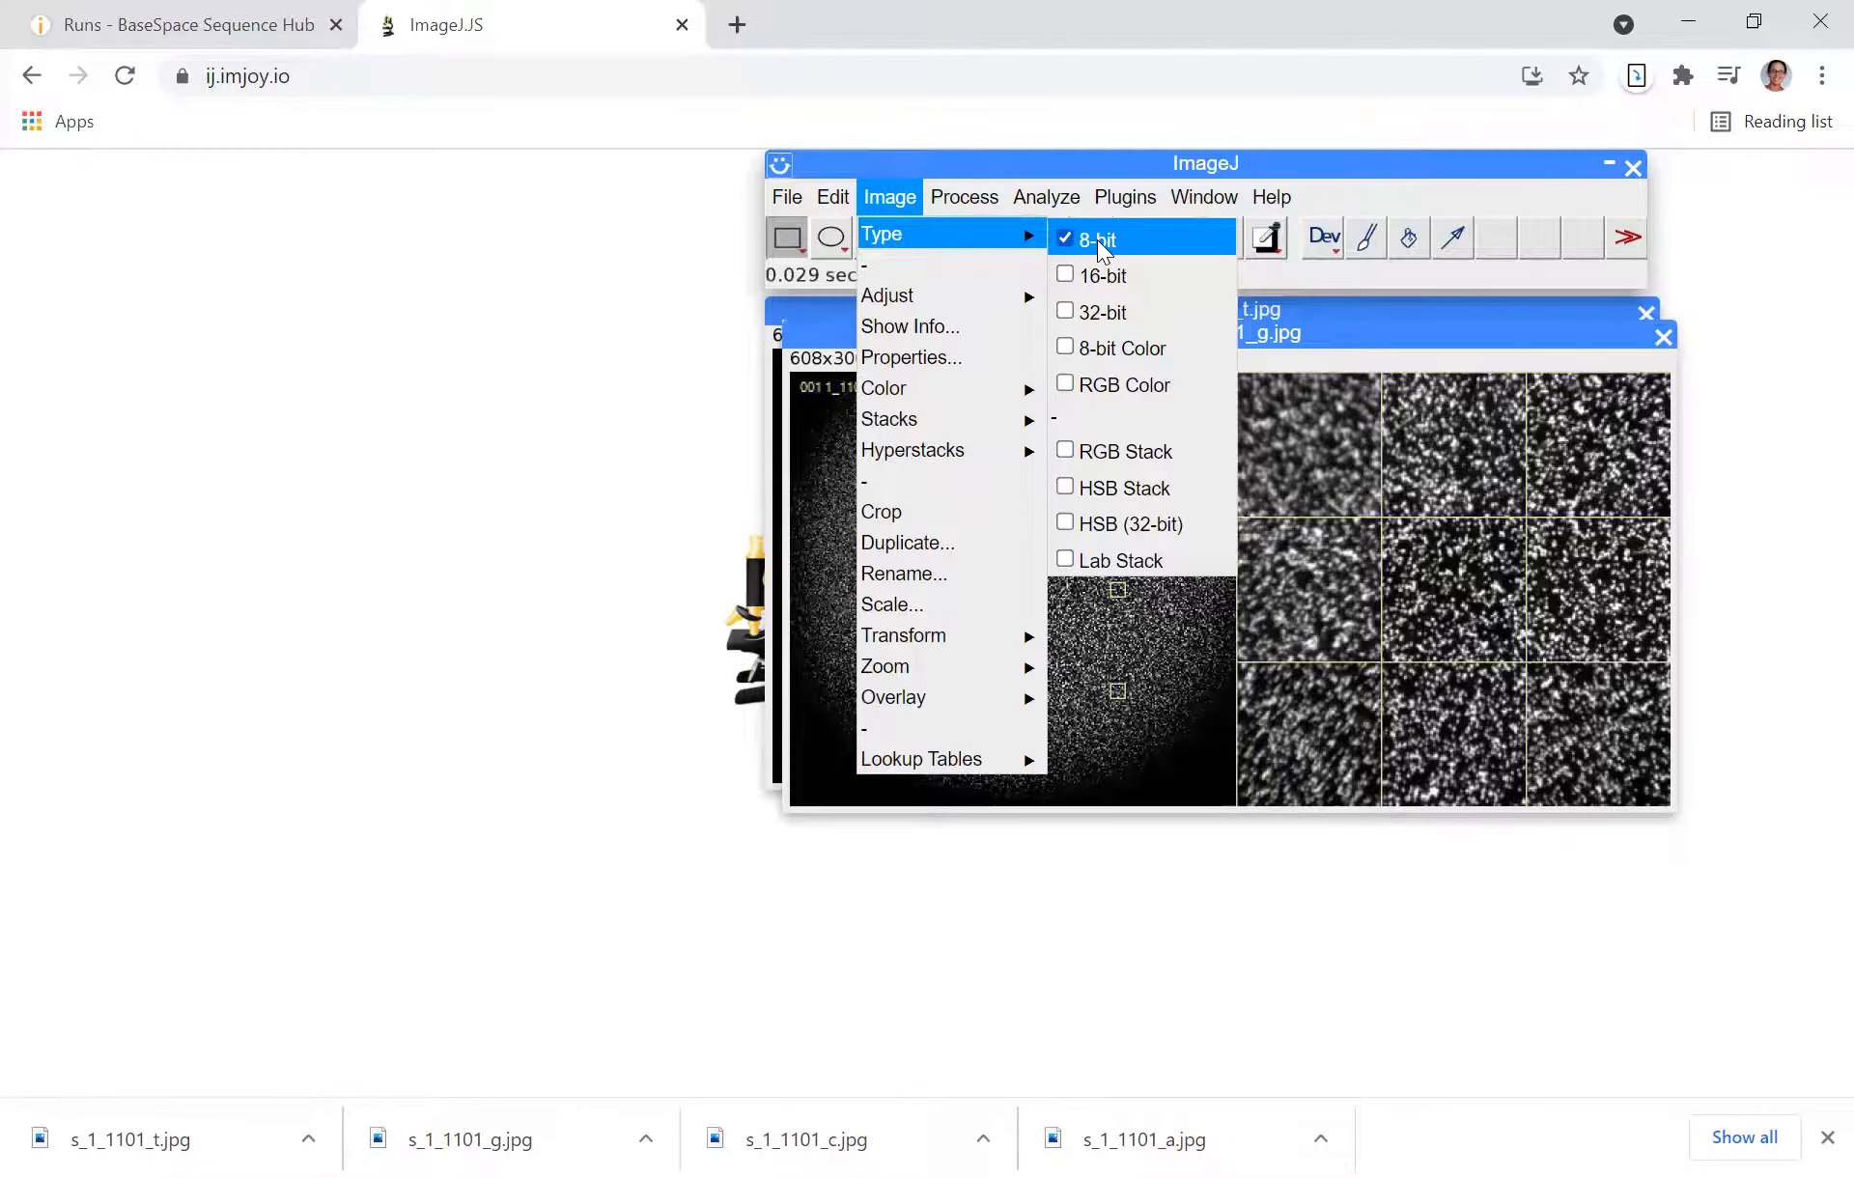
- Apply the Blue lookup table to the s_1_1101_g.jpg image
mouse_move(987, 765)
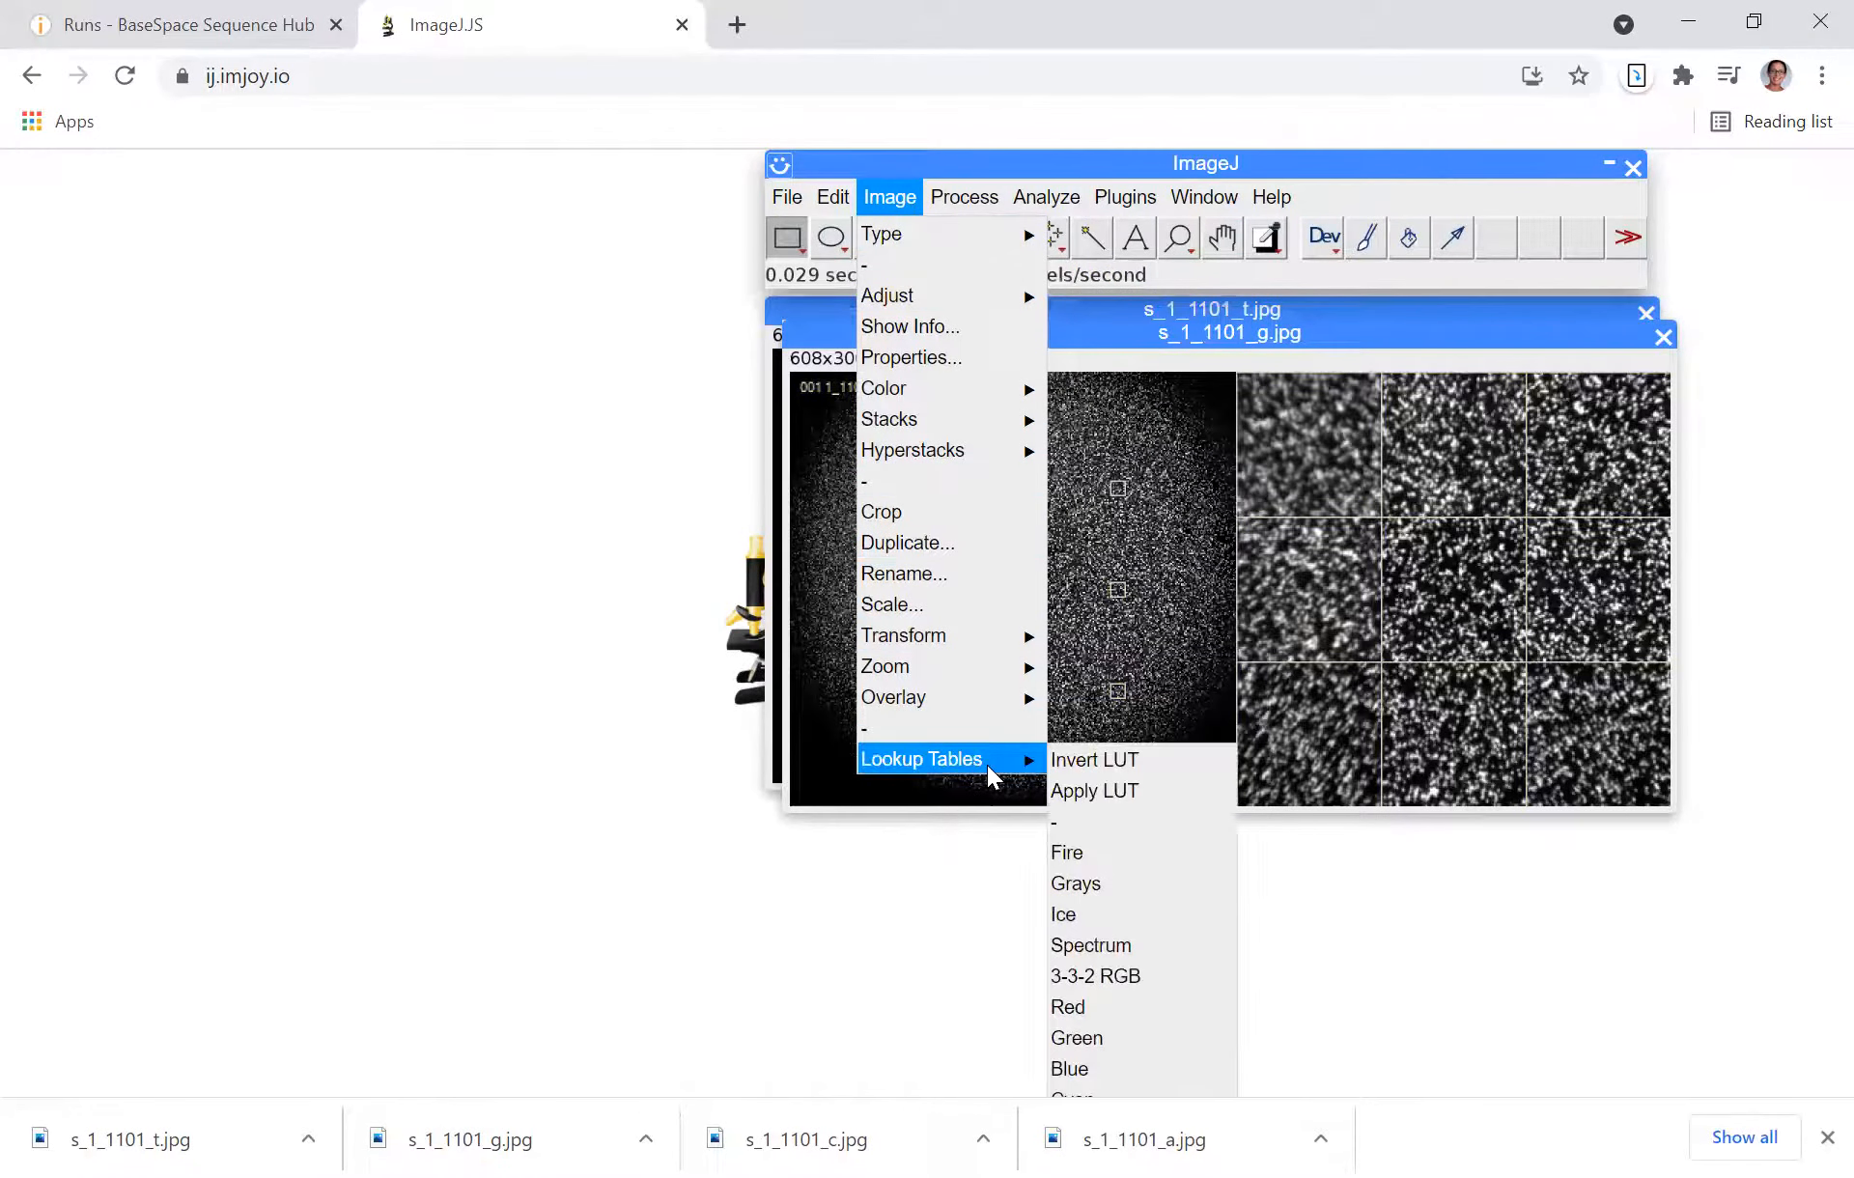
click(1088, 852)
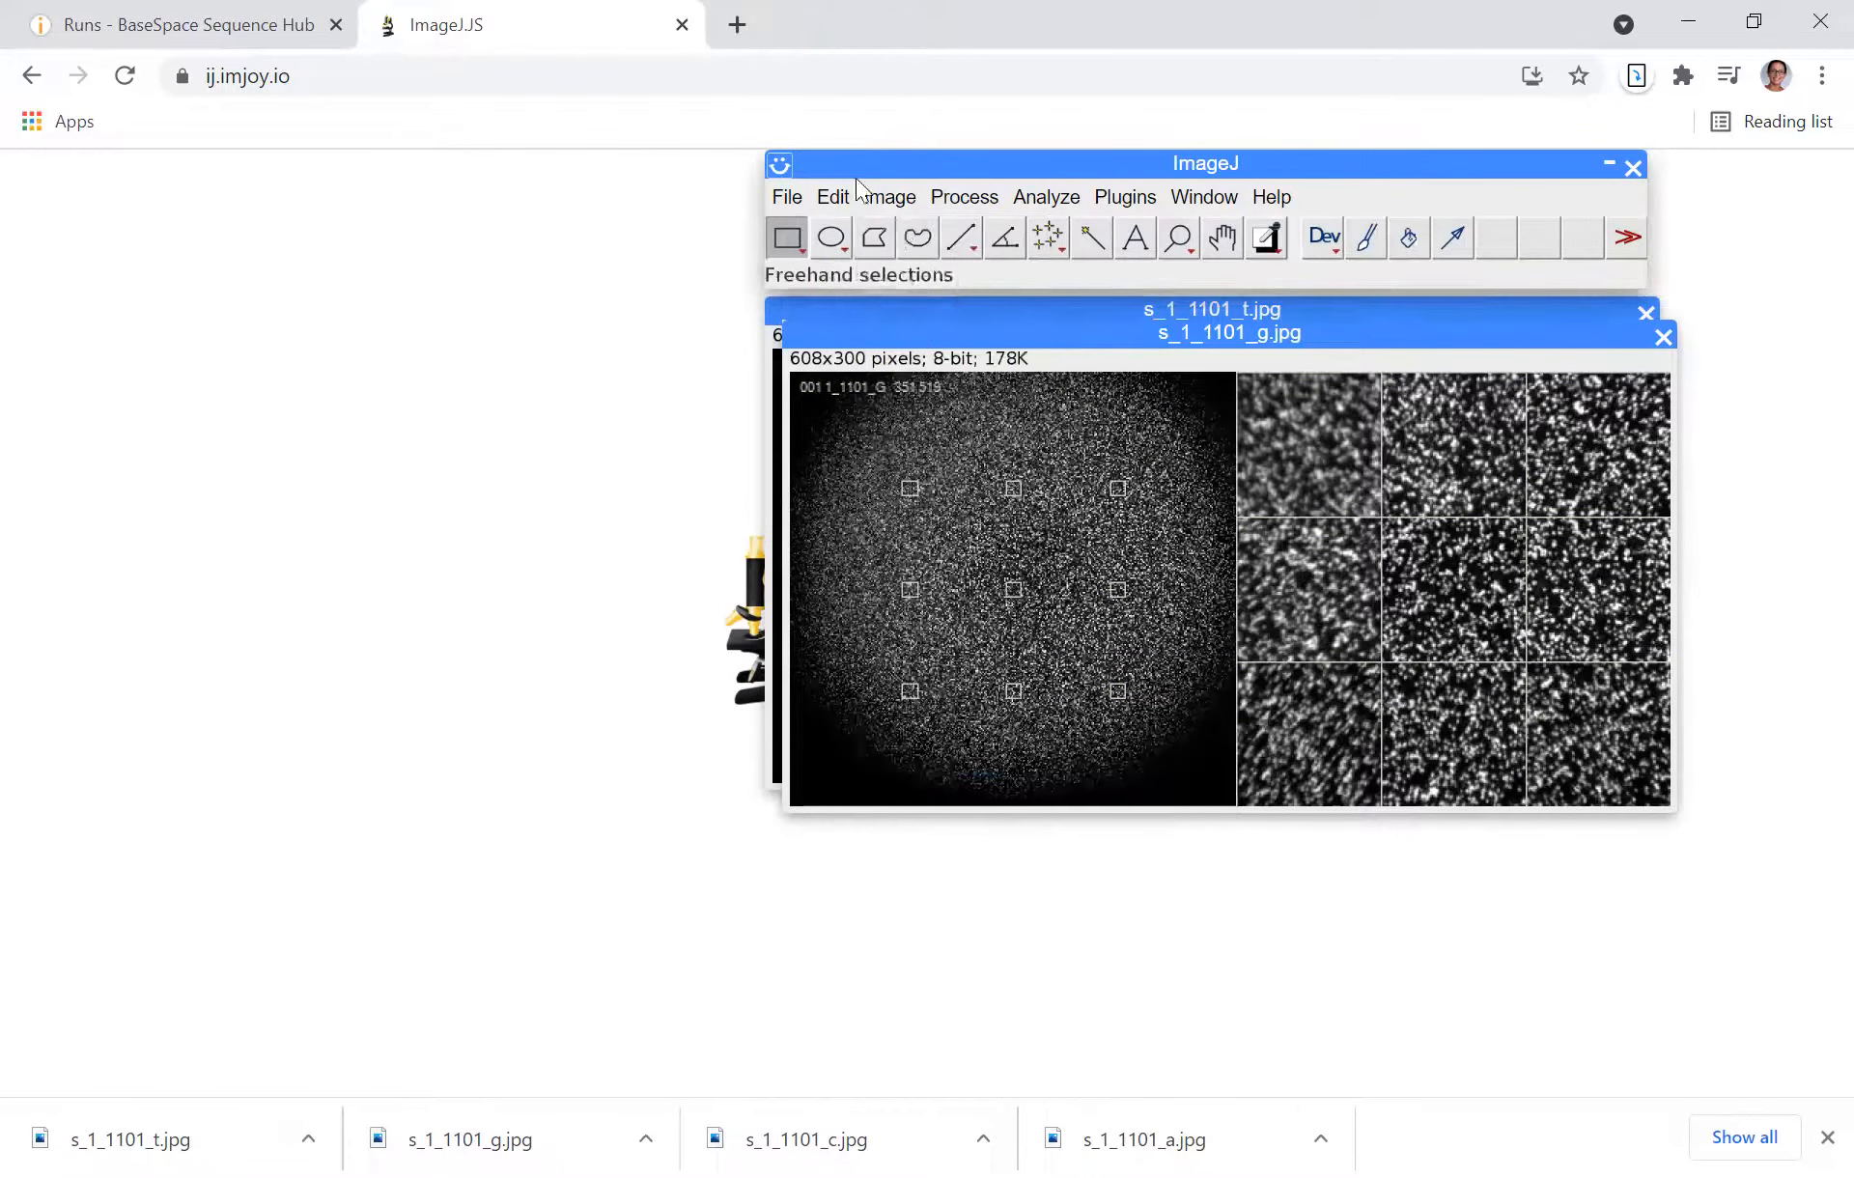
click(885, 195)
mouse_move(963, 765)
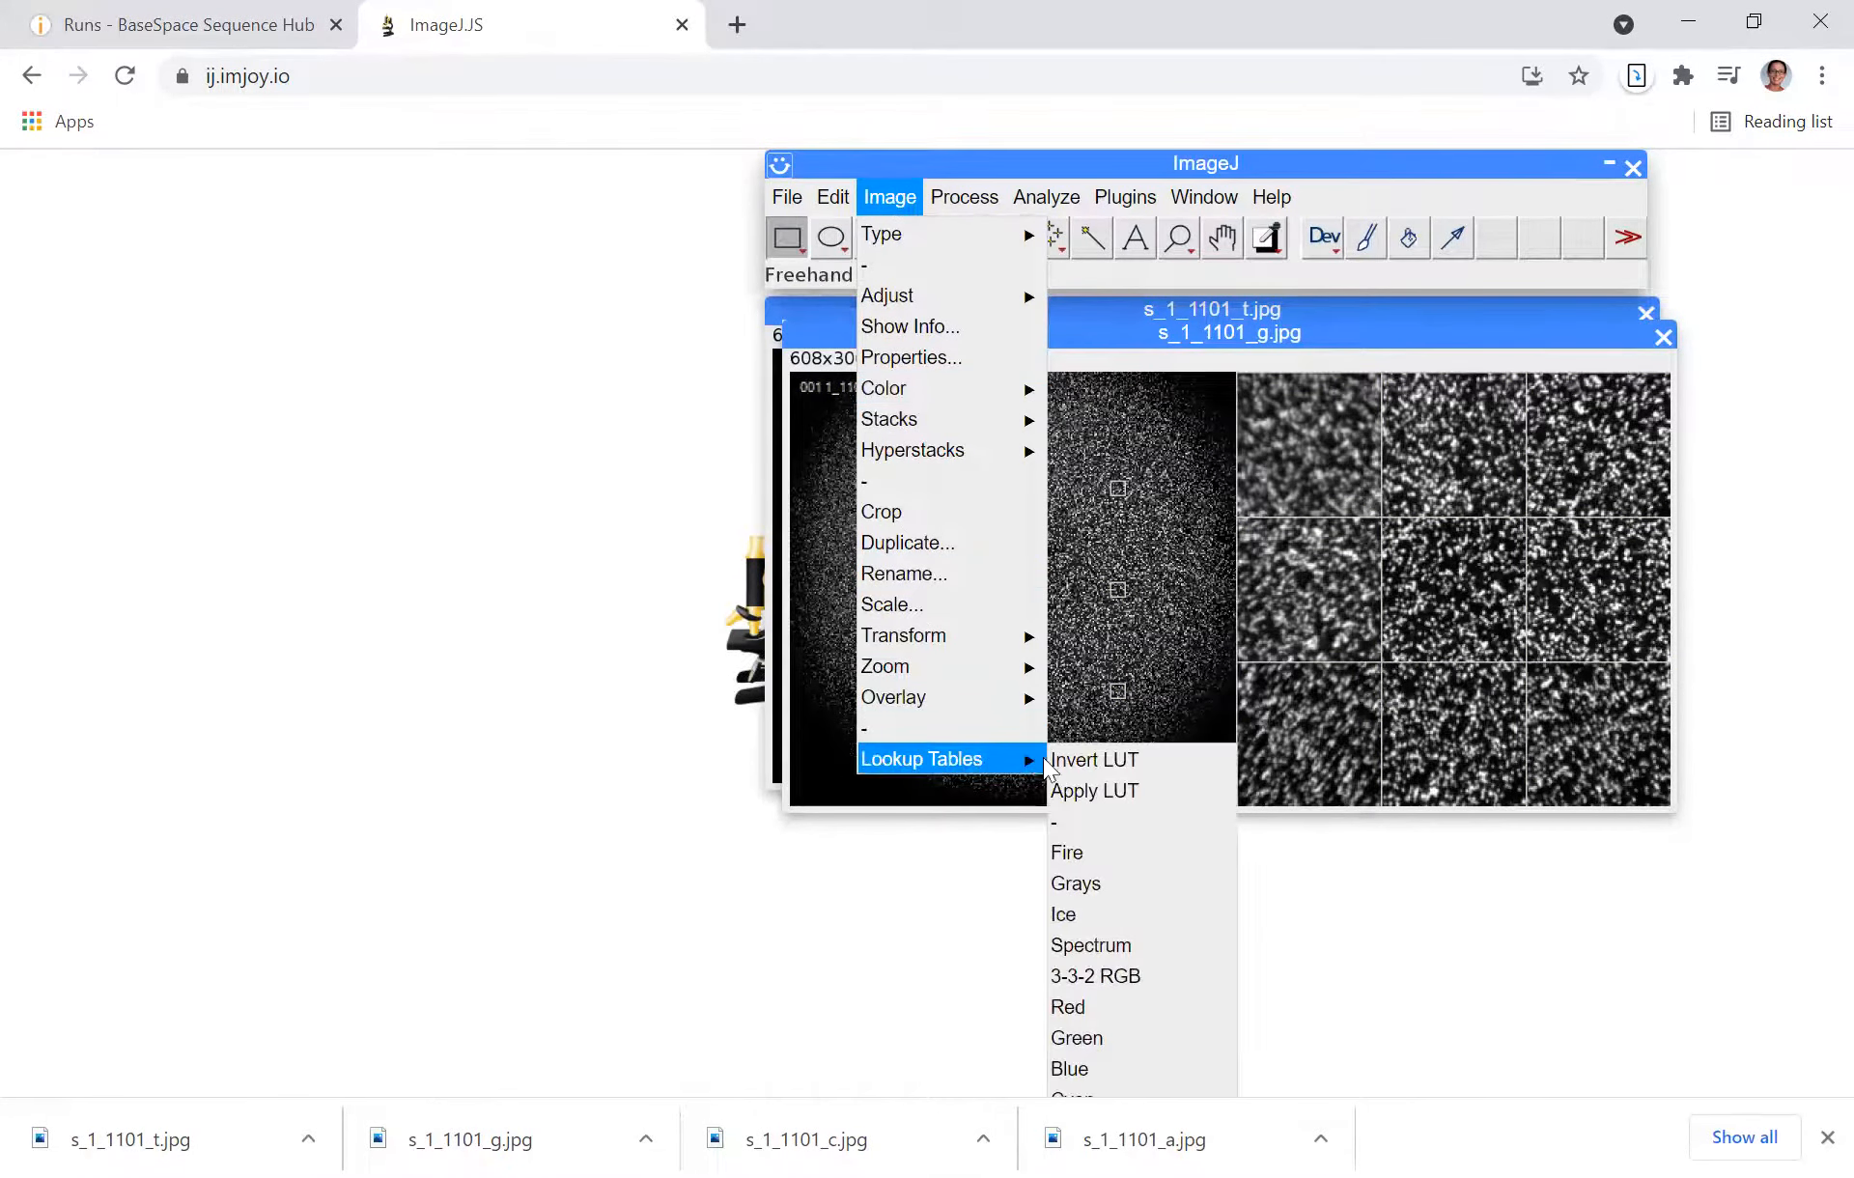
click(1079, 1064)
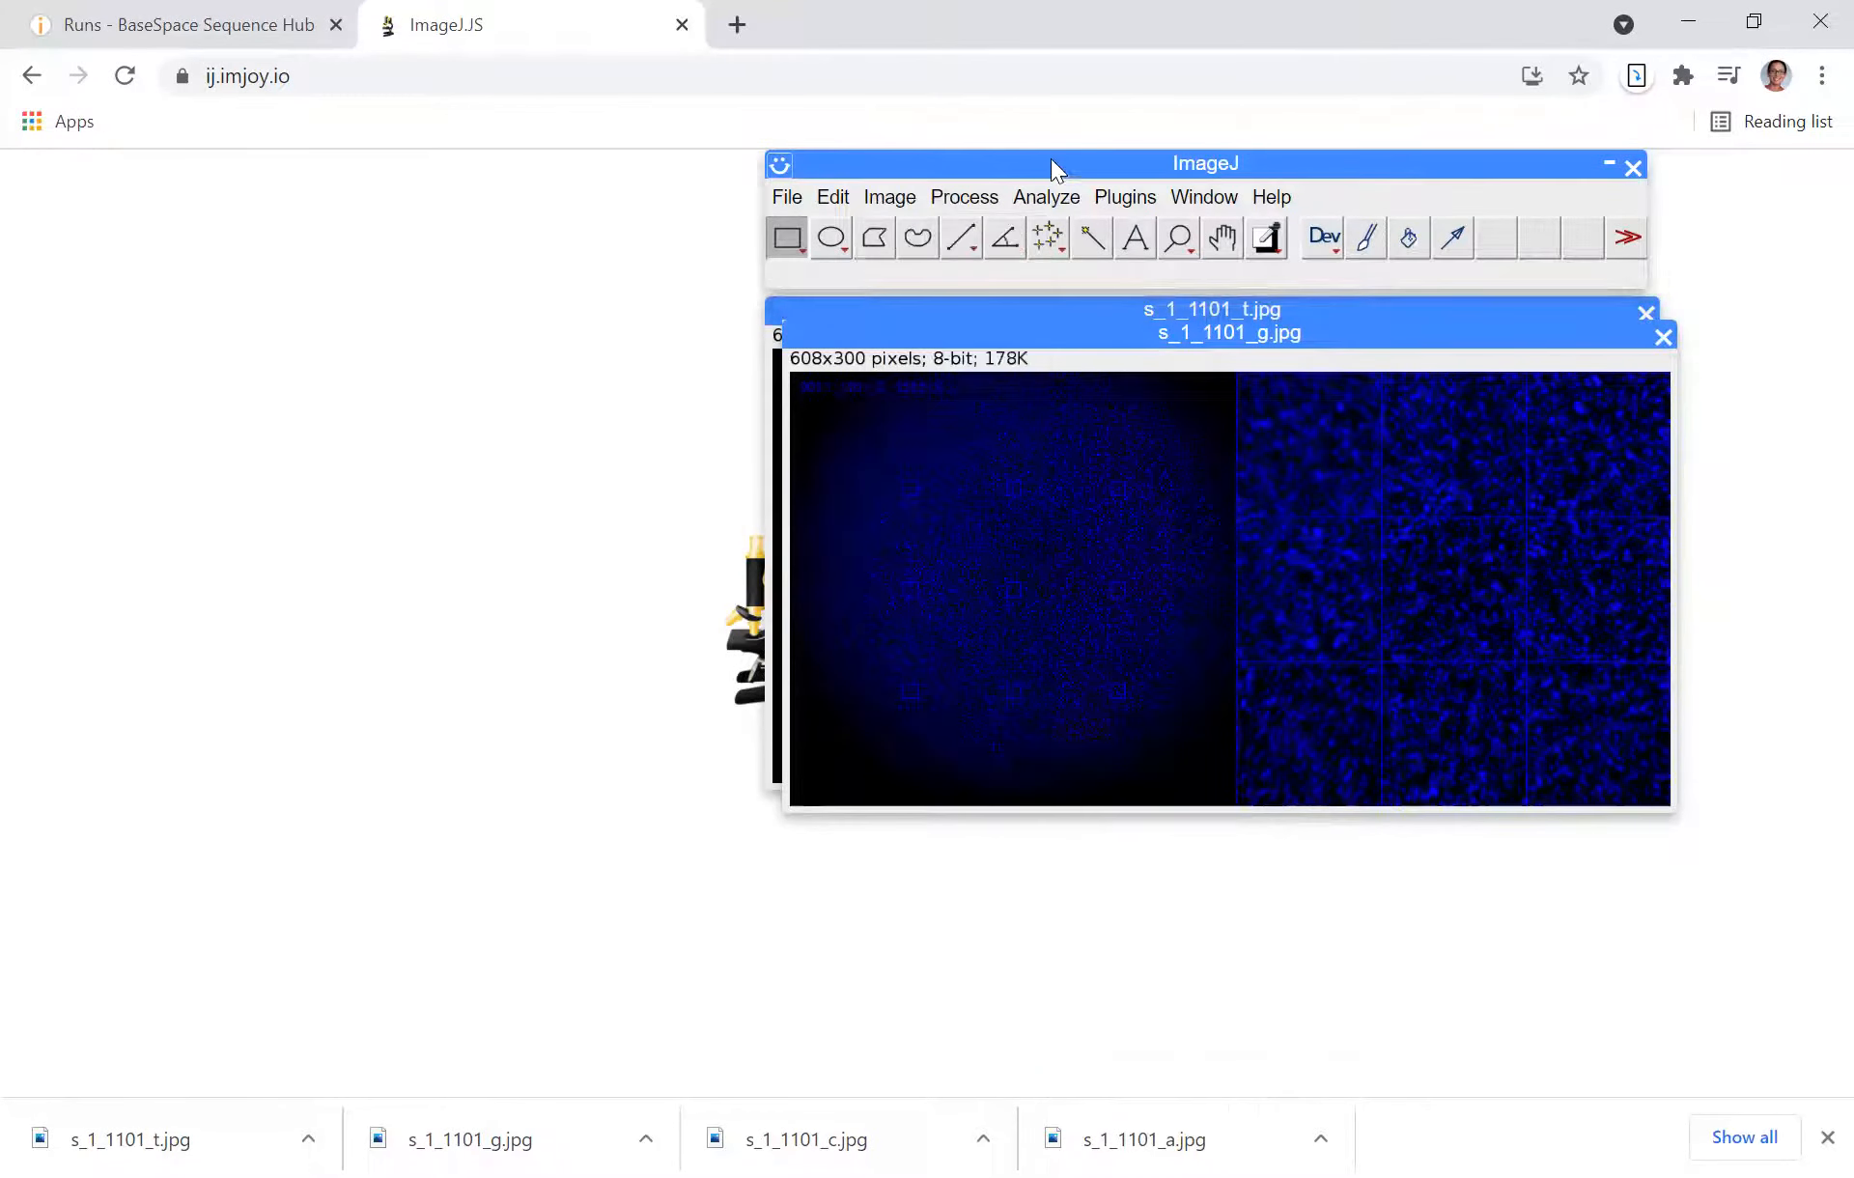
- Convert the blue s_1_1101_g.jpg image to RGB Color
click(1045, 197)
mouse_move(999, 193)
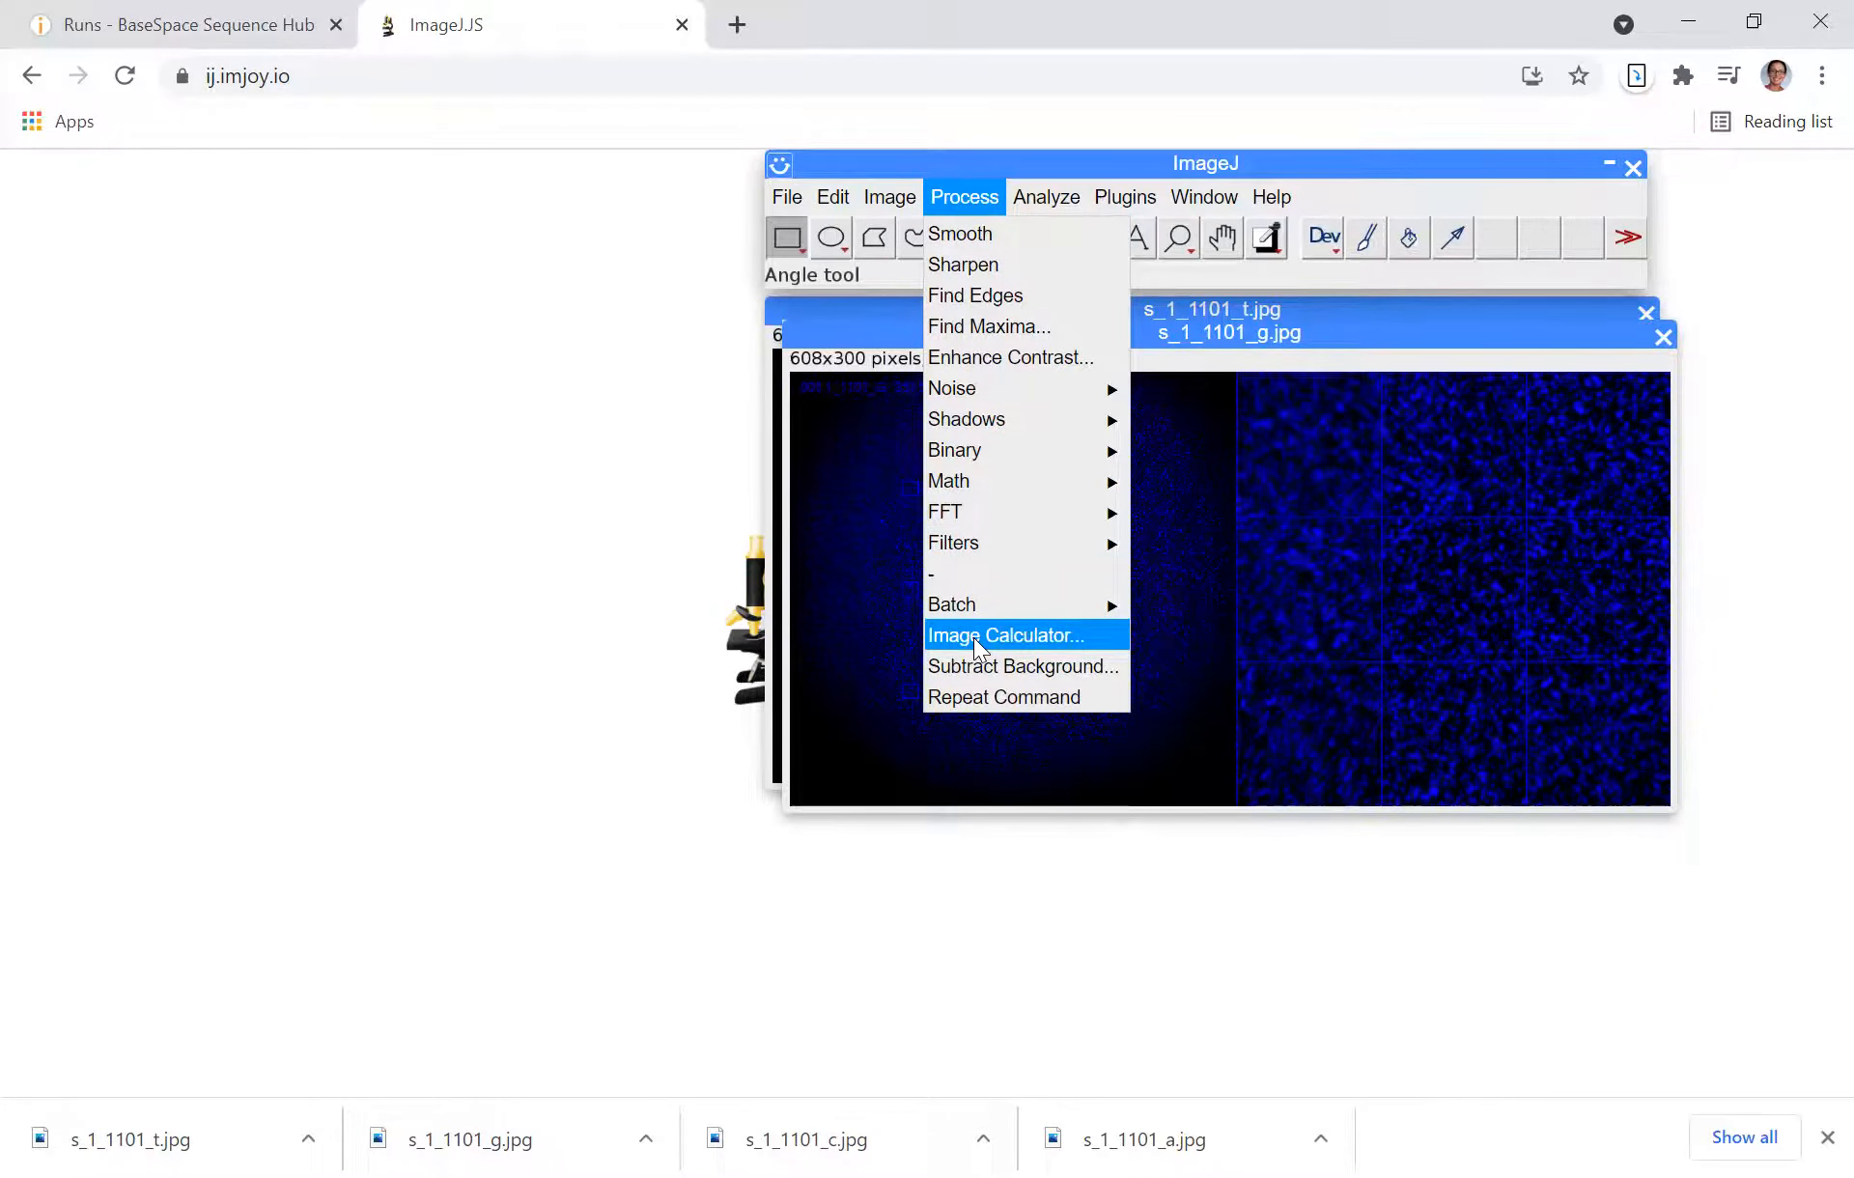
mouse_move(883, 190)
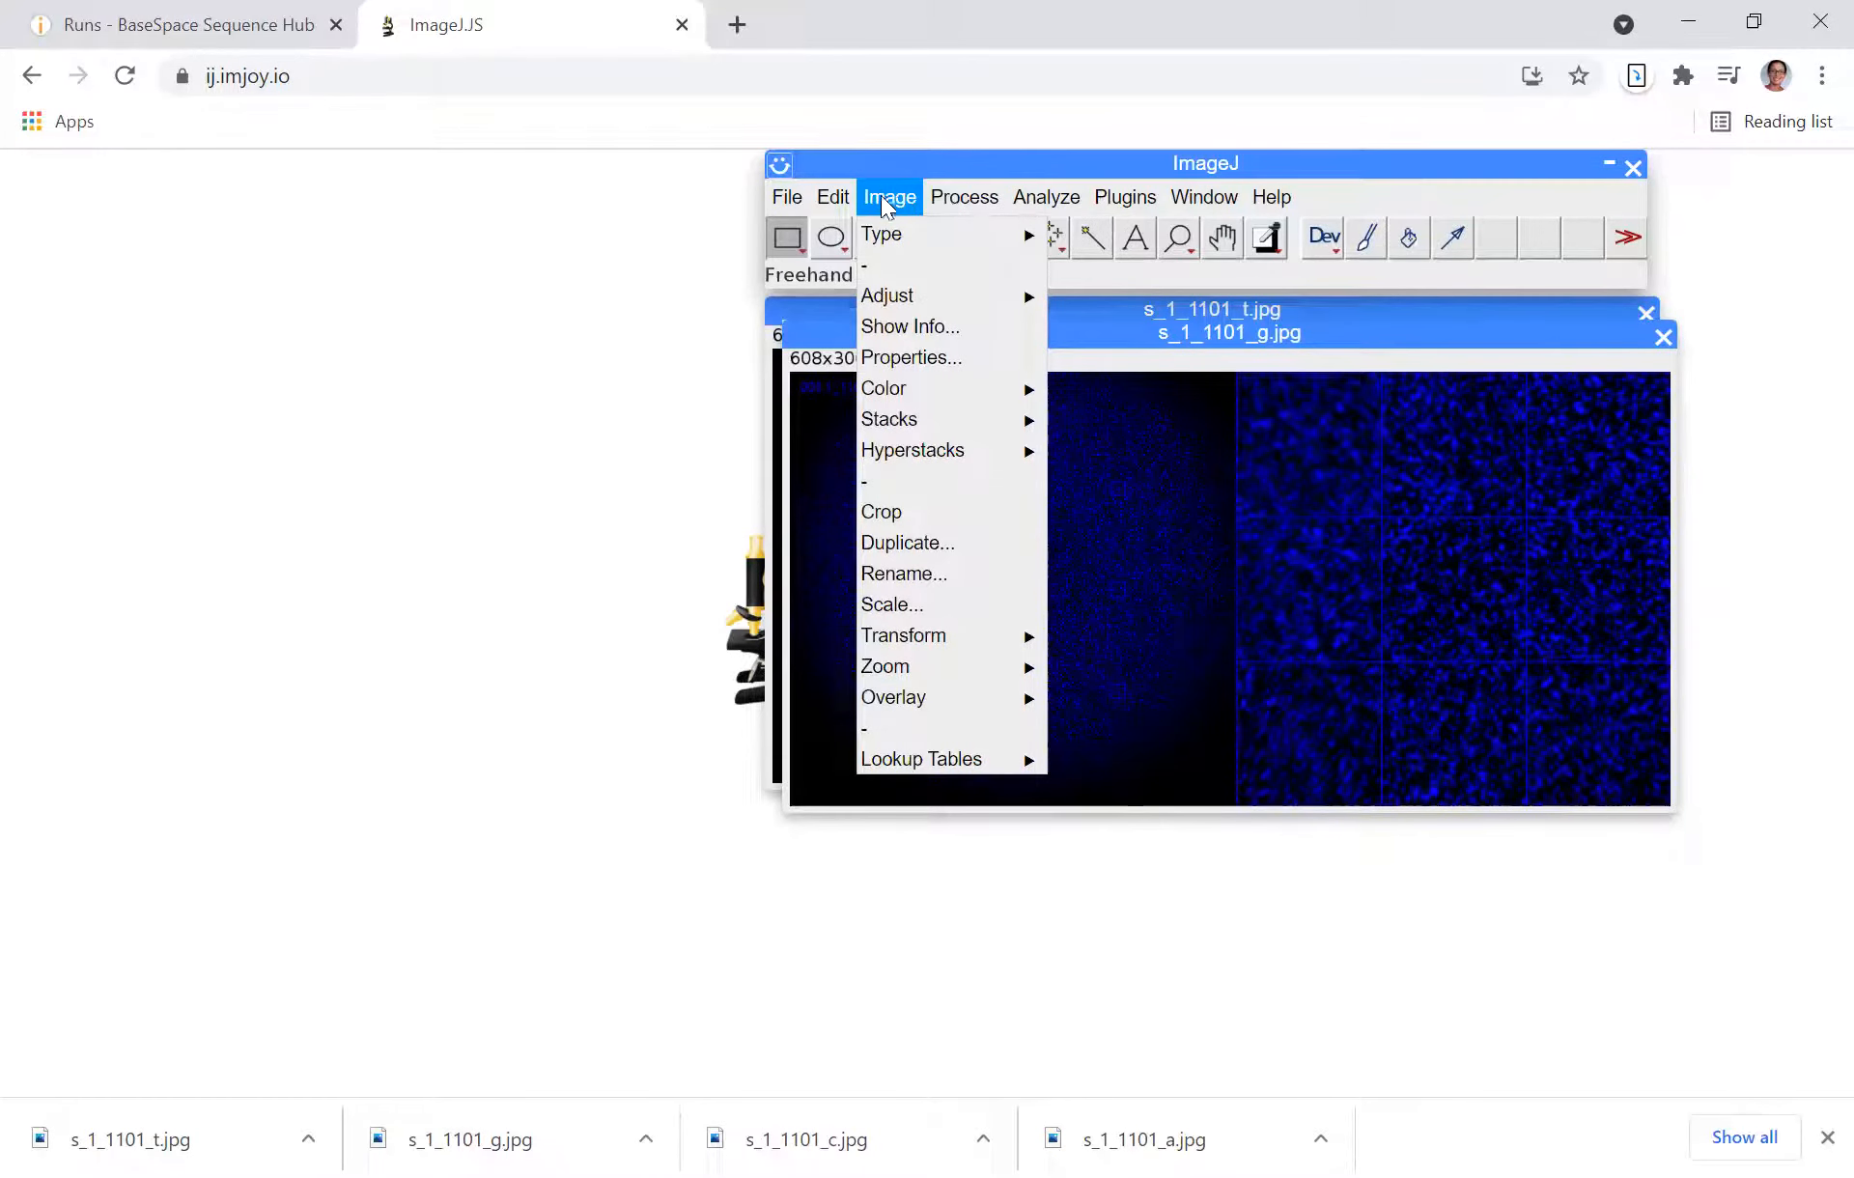
mouse_move(882, 234)
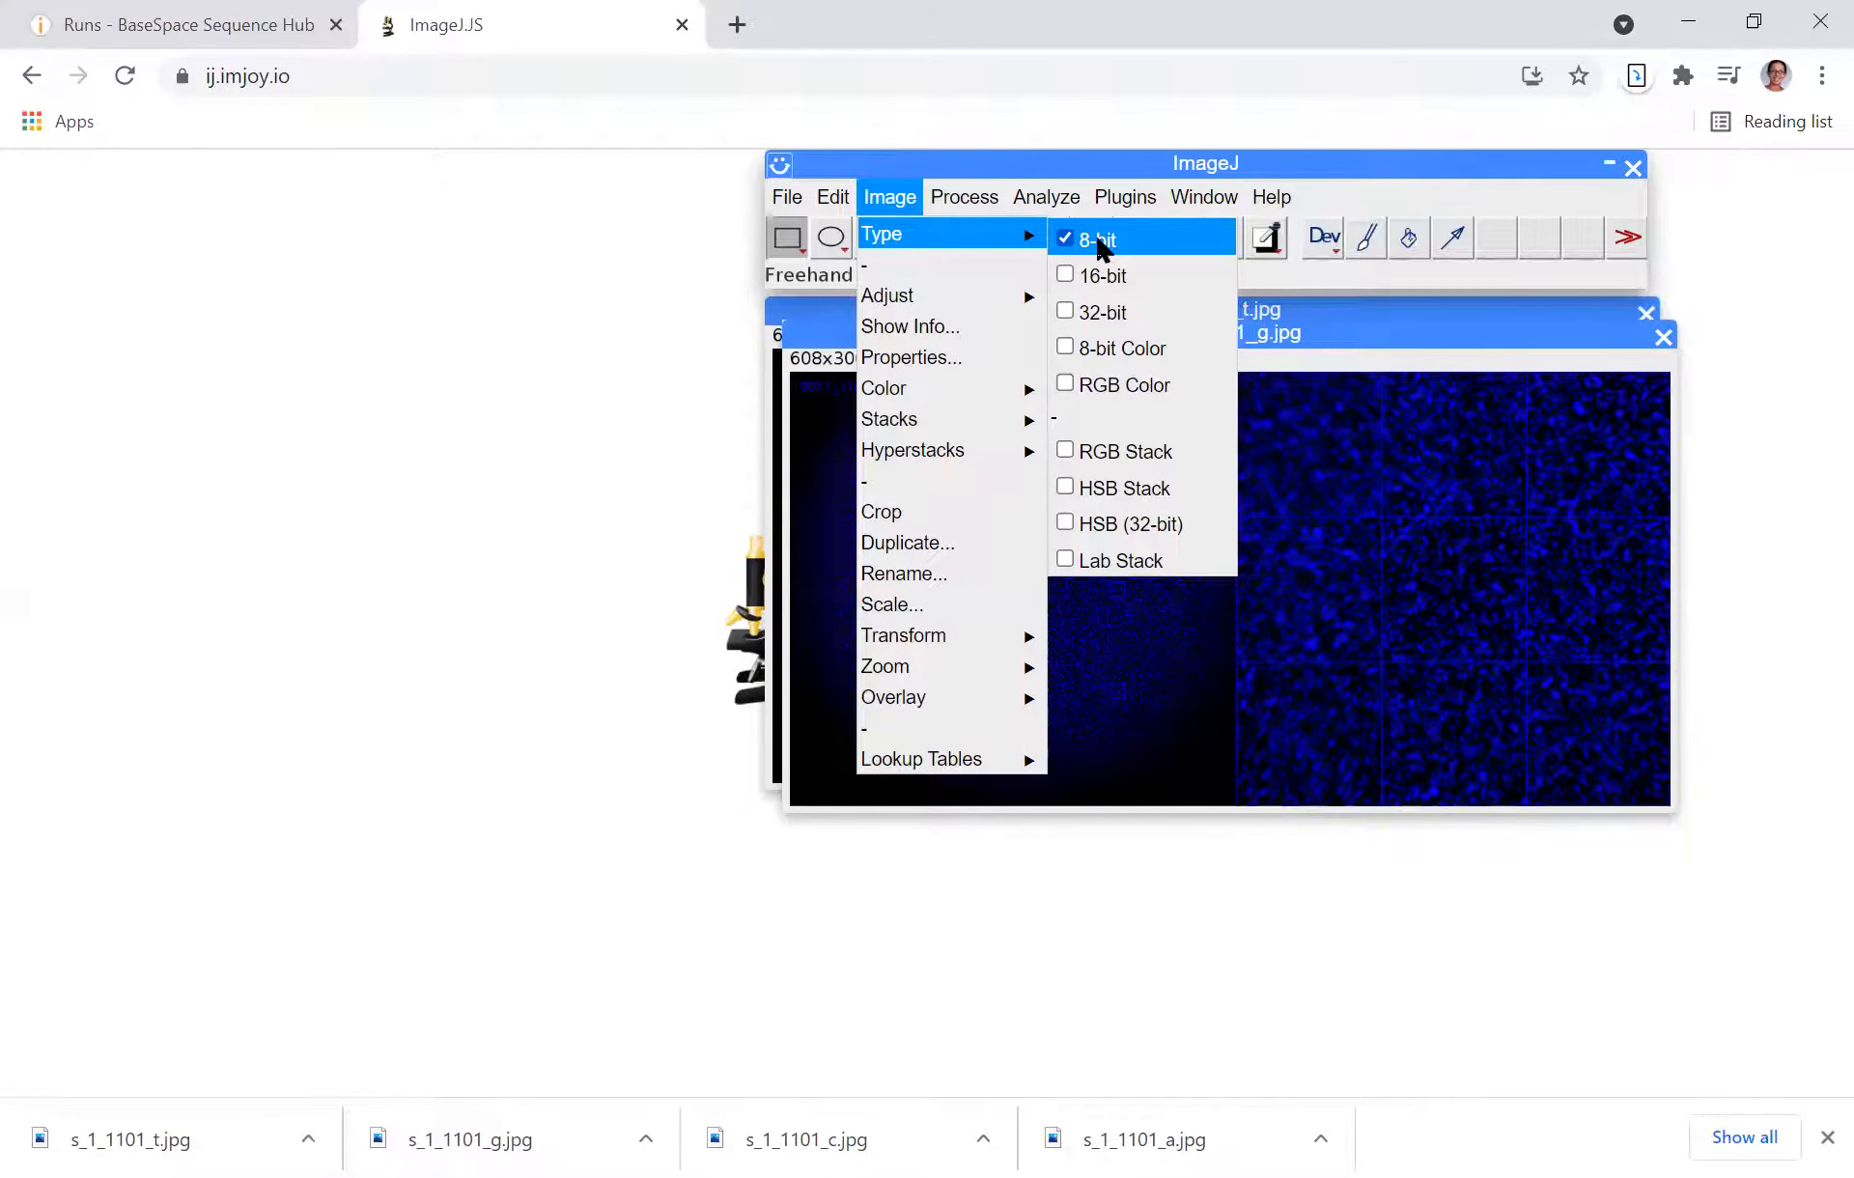
click(1107, 386)
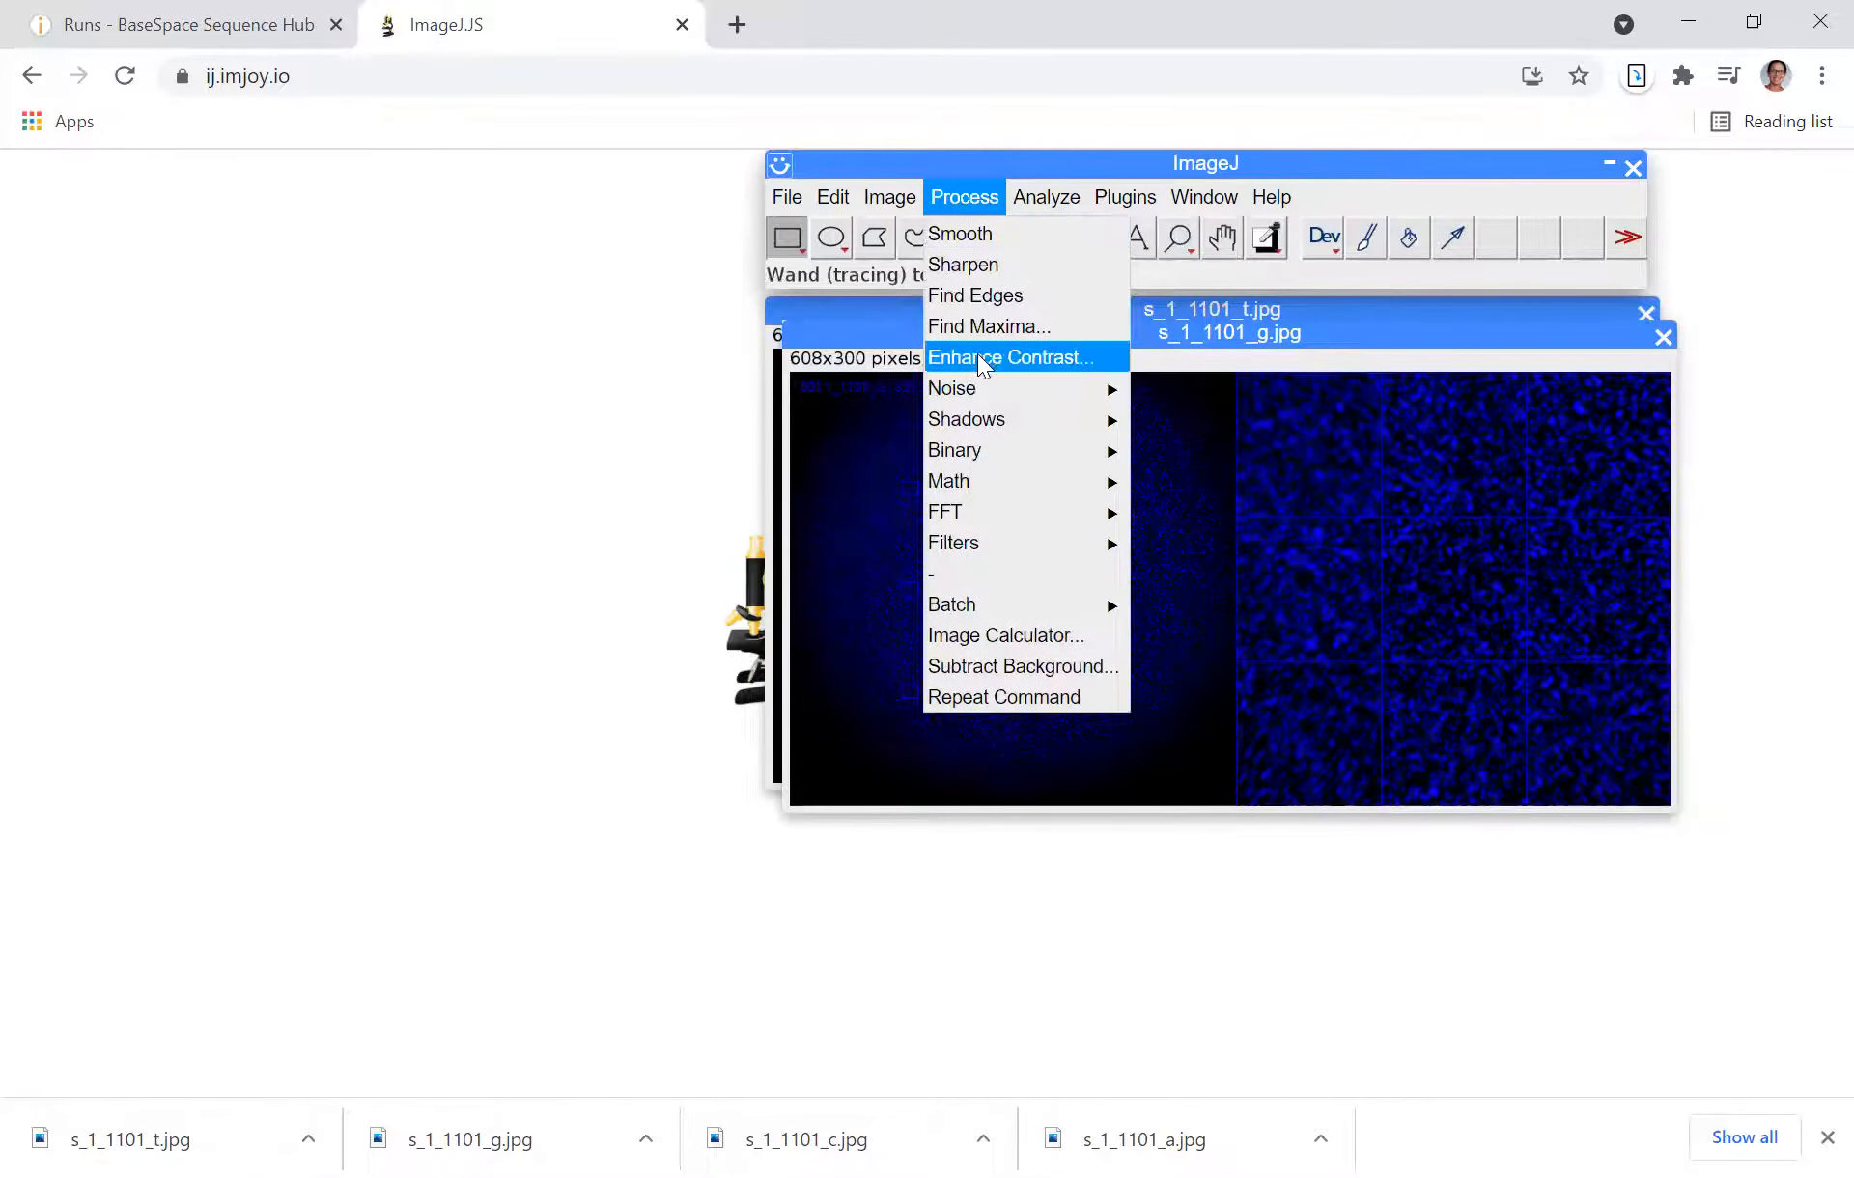
- Add s_1_1101_t.jpg and s_1_1101_g.jpg with the Image Calculator, creating the result in a new window
mouse_move(1007, 555)
click(1013, 636)
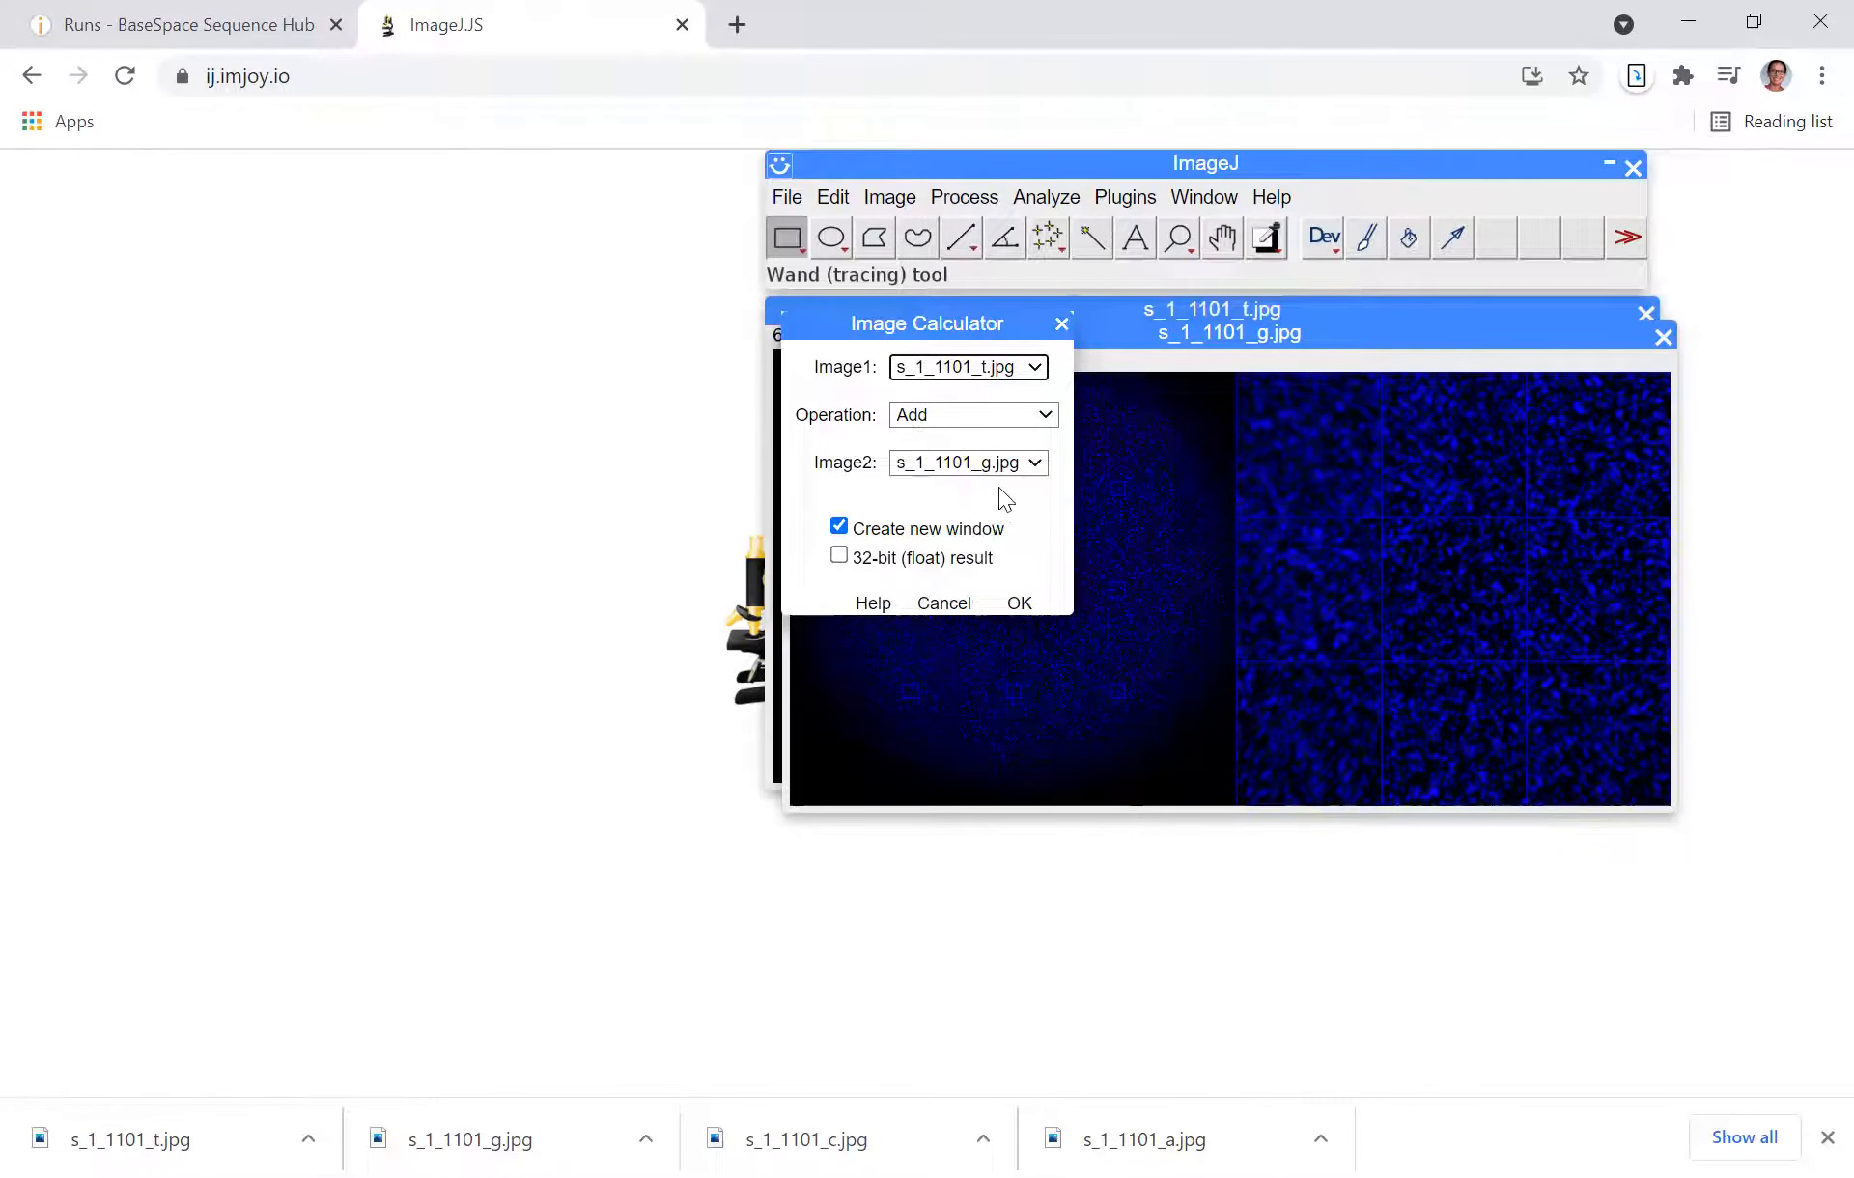
click(1020, 604)
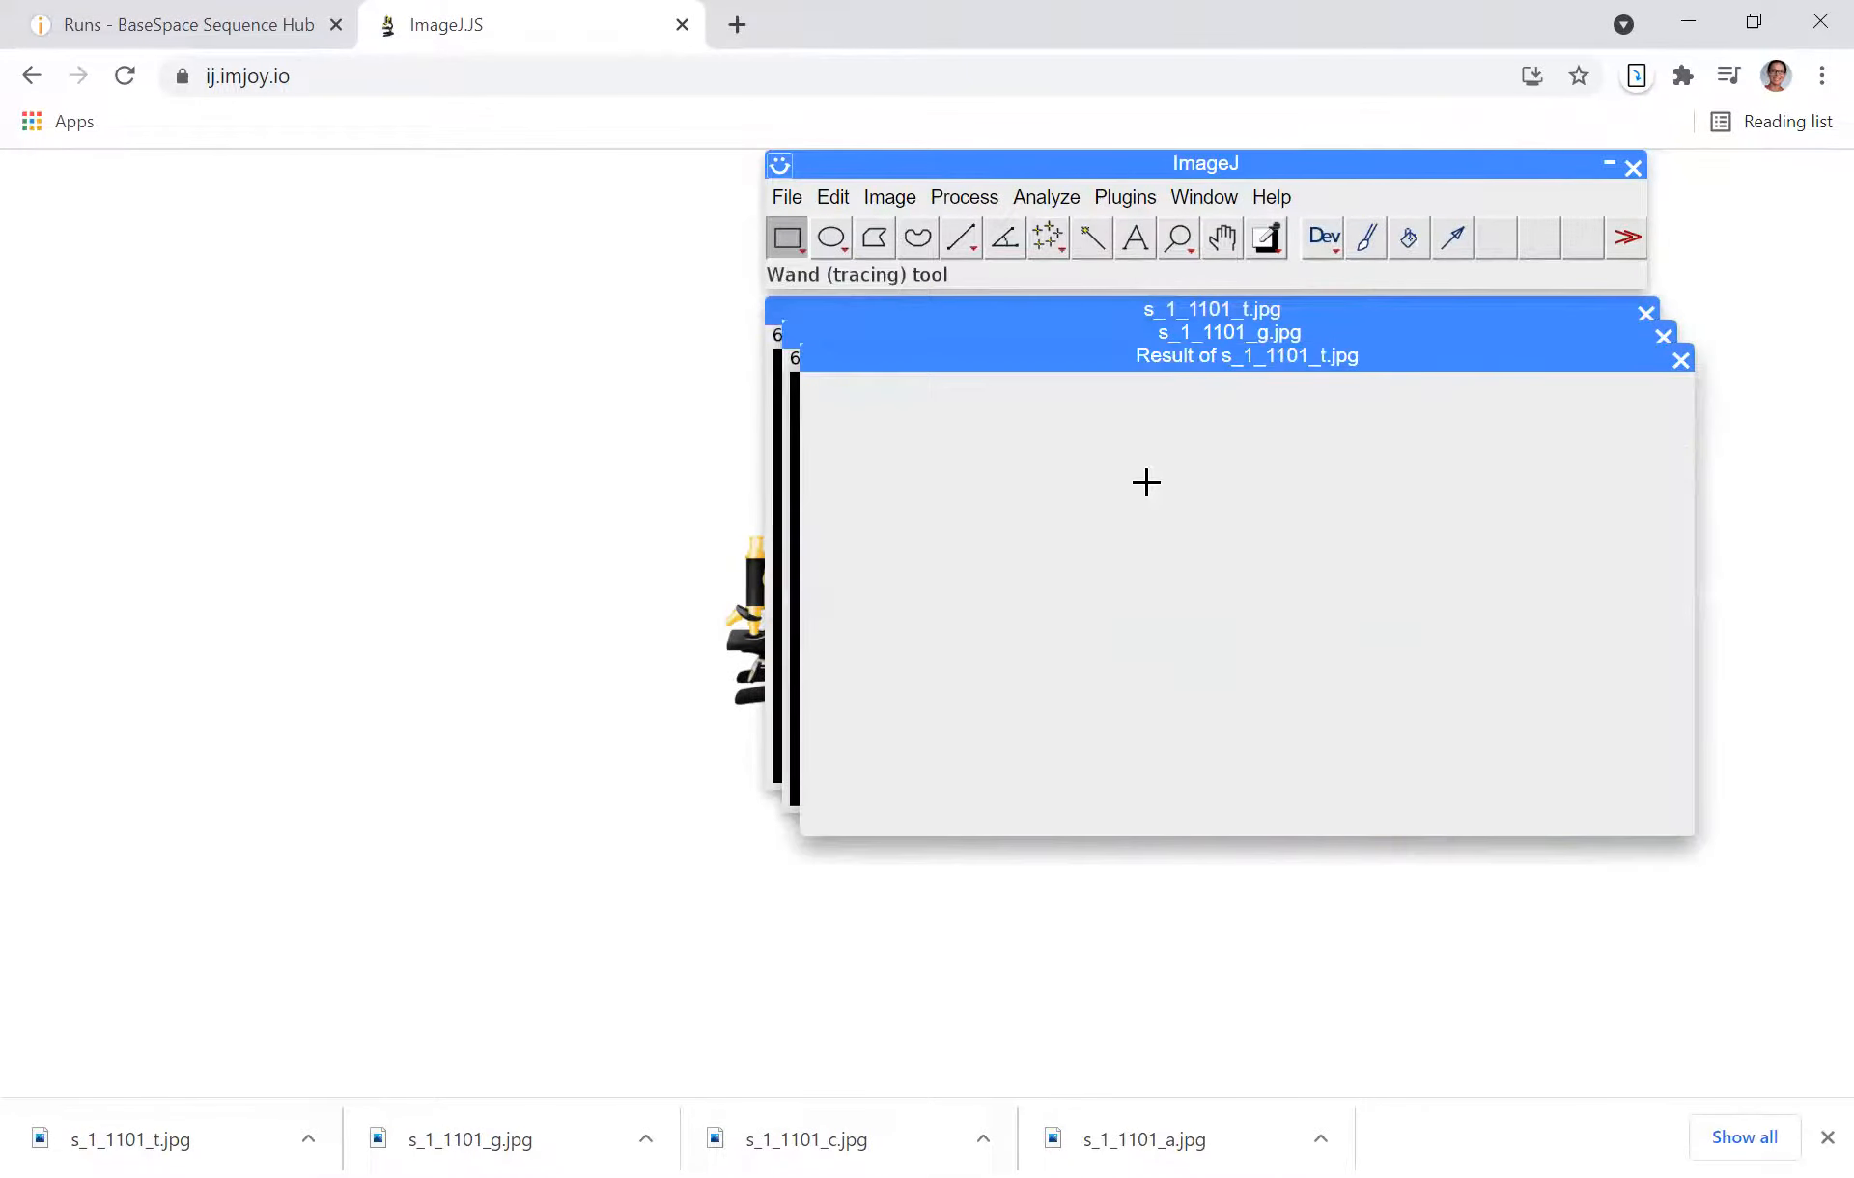
drag(1222, 361, 675, 511)
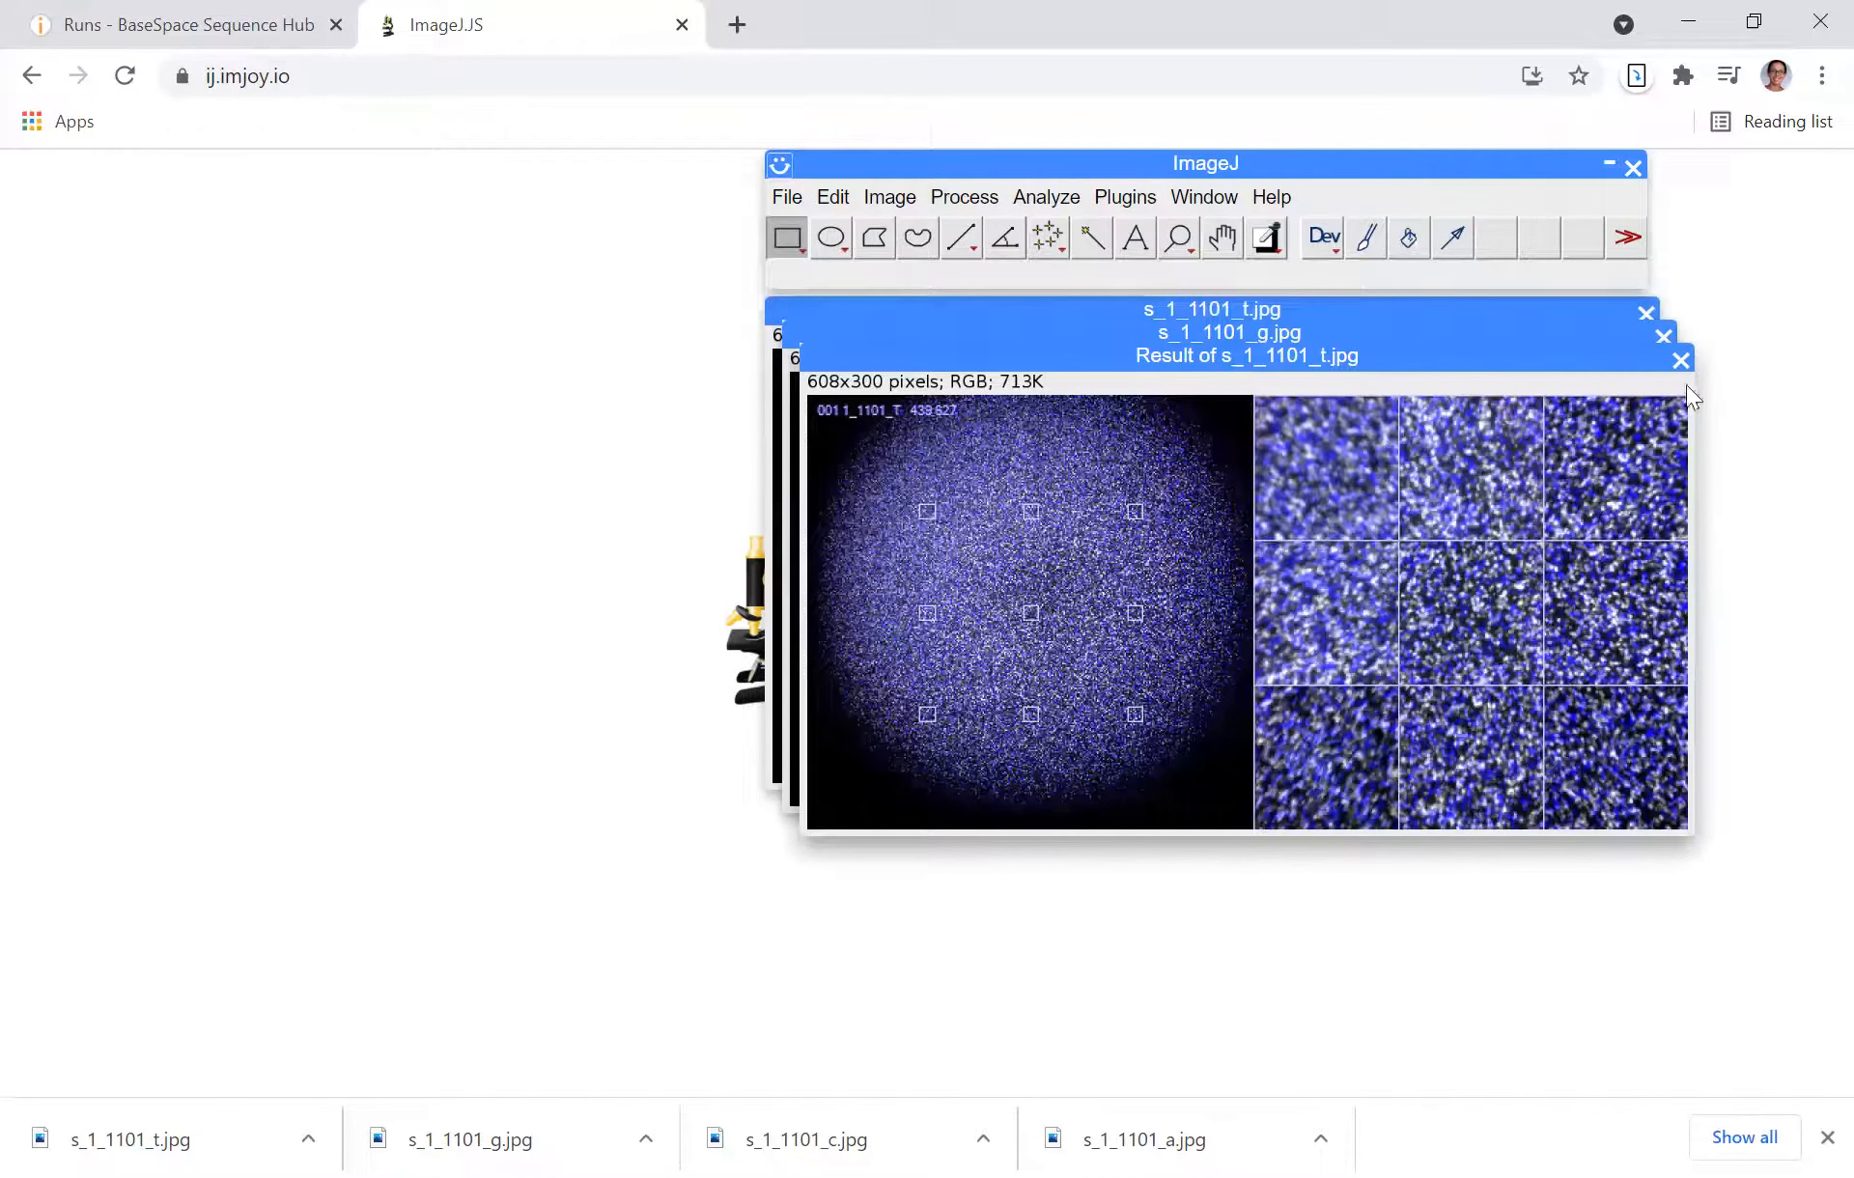
- Close the s_1_1101_g.jpg and s_1_1101_t.jpg images without saving their changes
click(1655, 343)
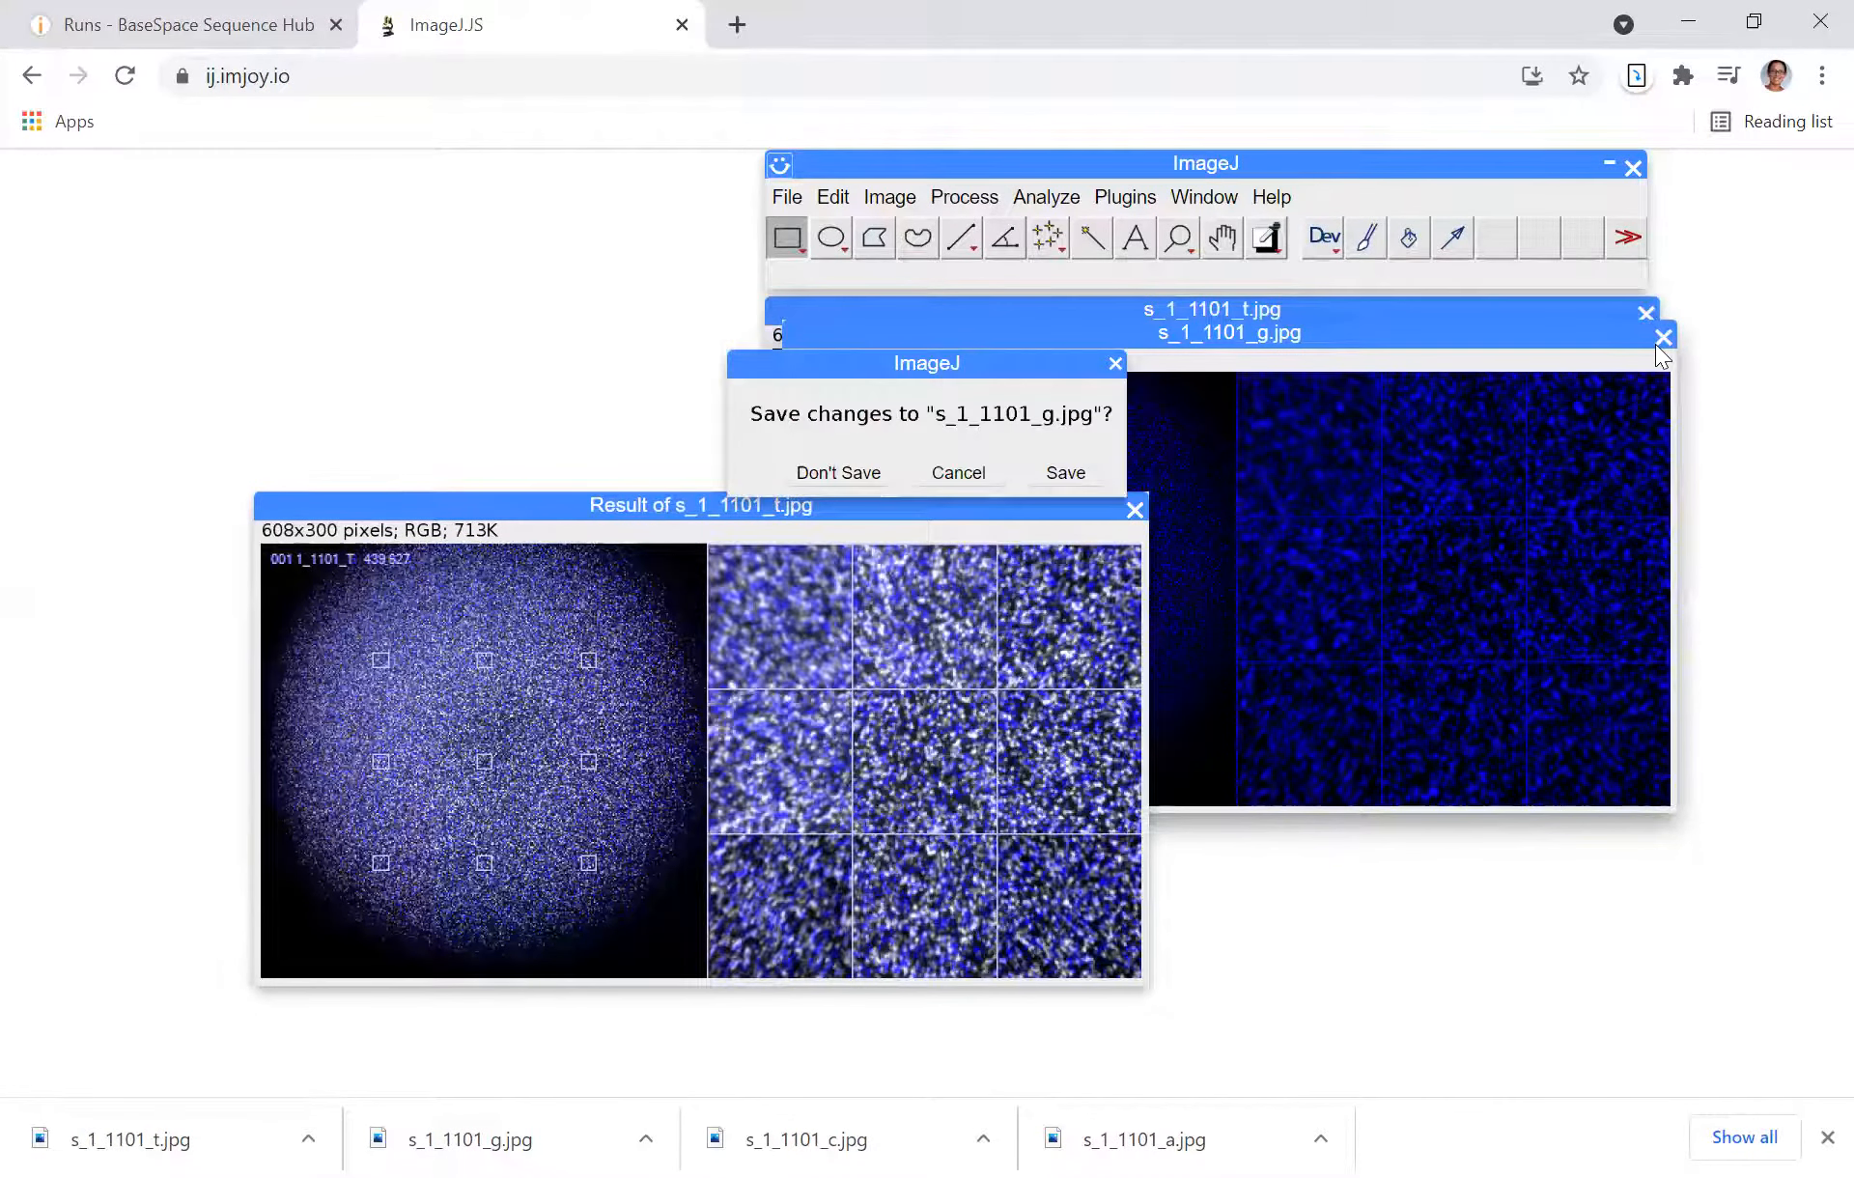
click(838, 473)
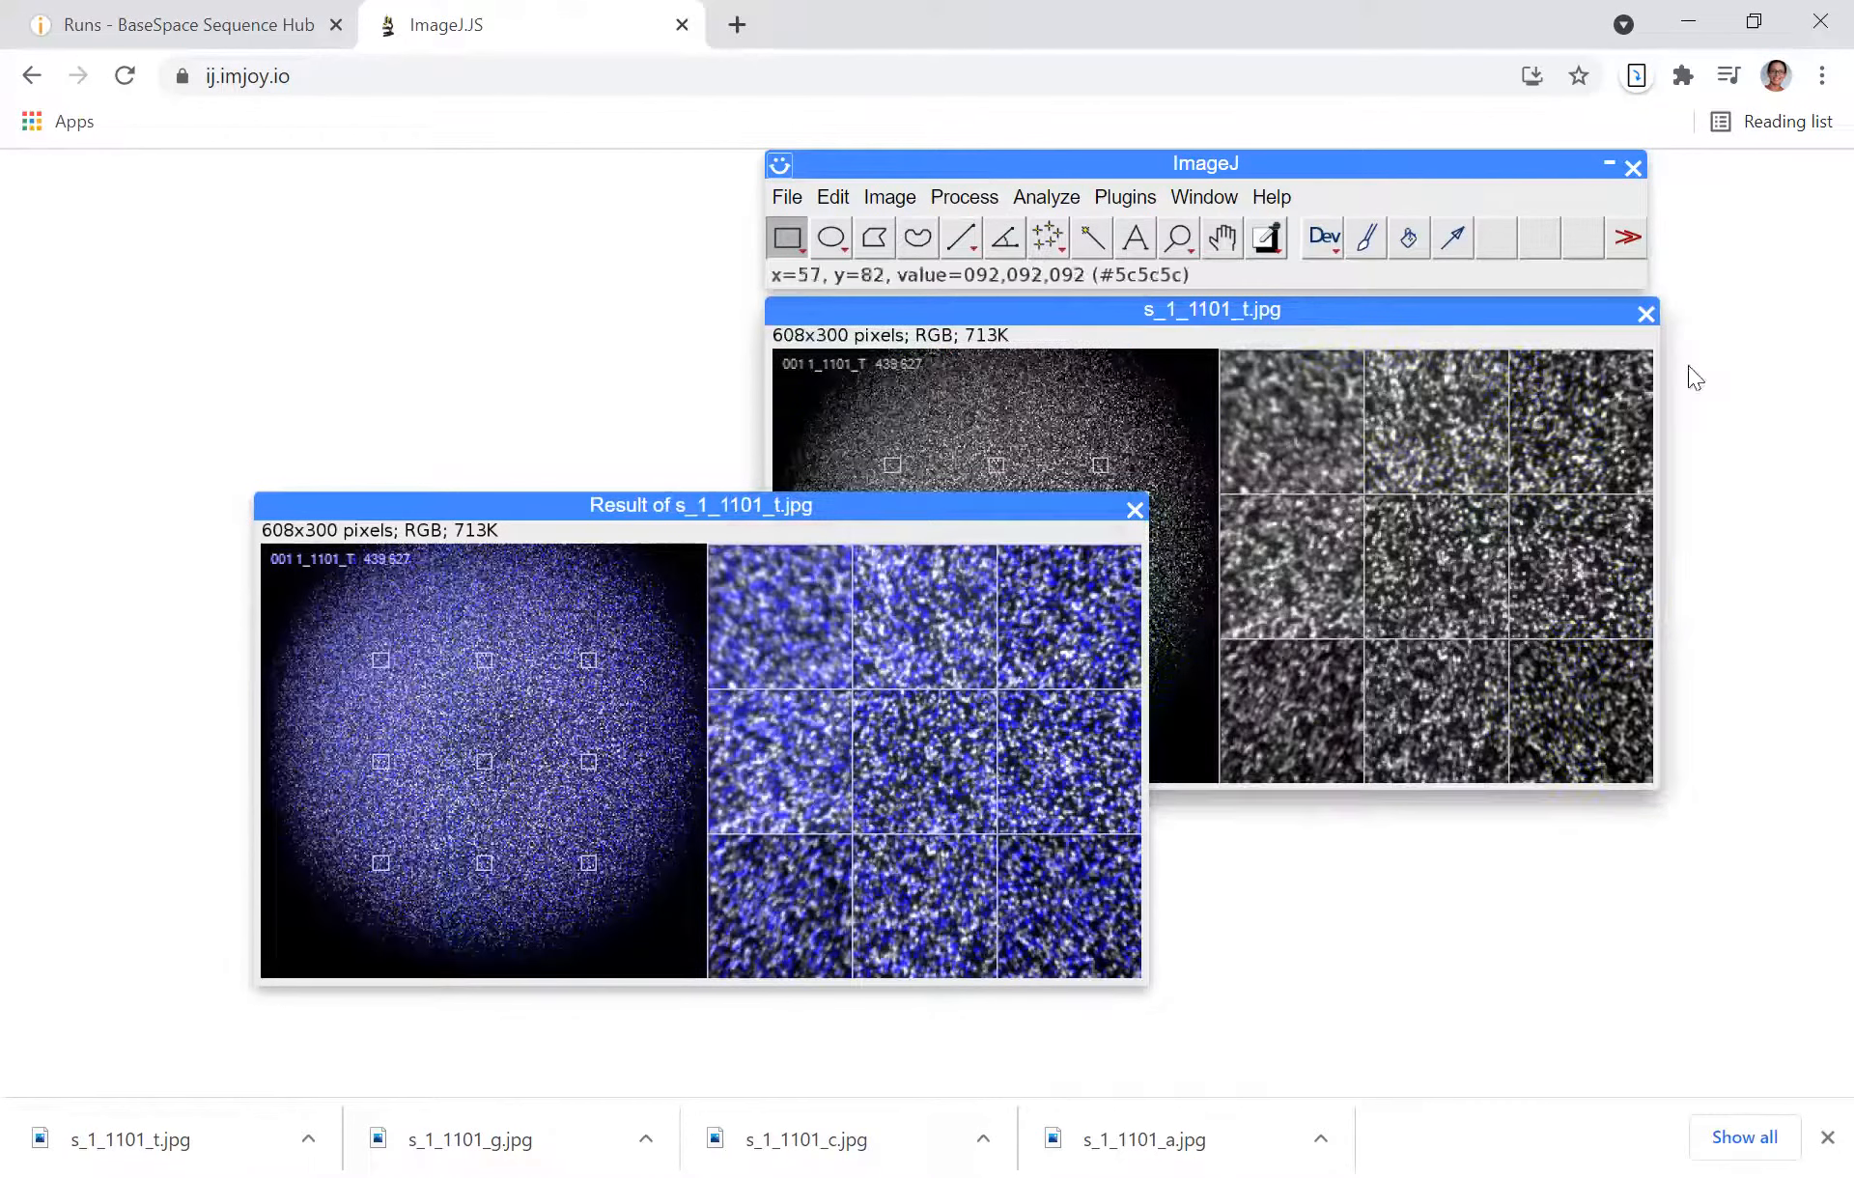
click(1648, 311)
click(875, 473)
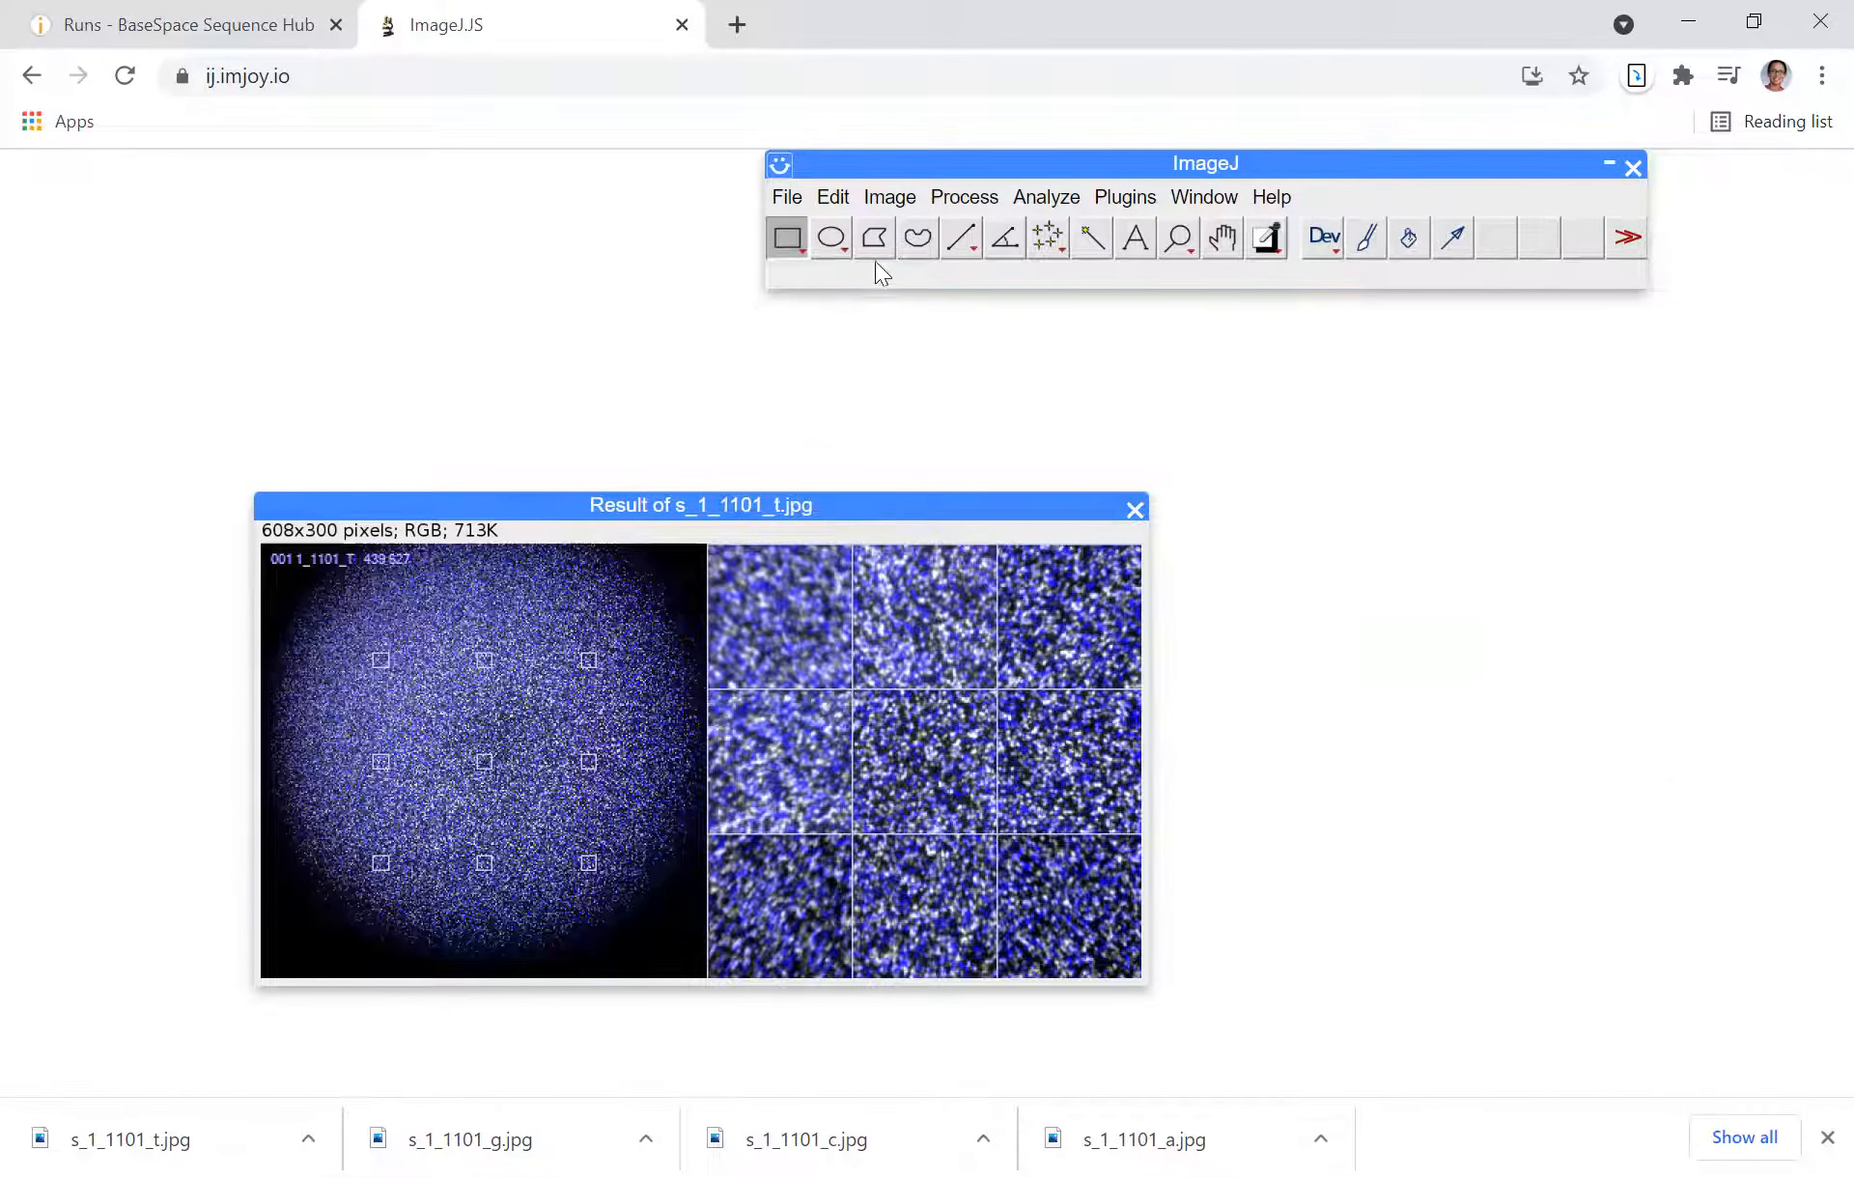
- Open the local image file s_1_1101_c from the Downloads folder
click(971, 205)
click(786, 215)
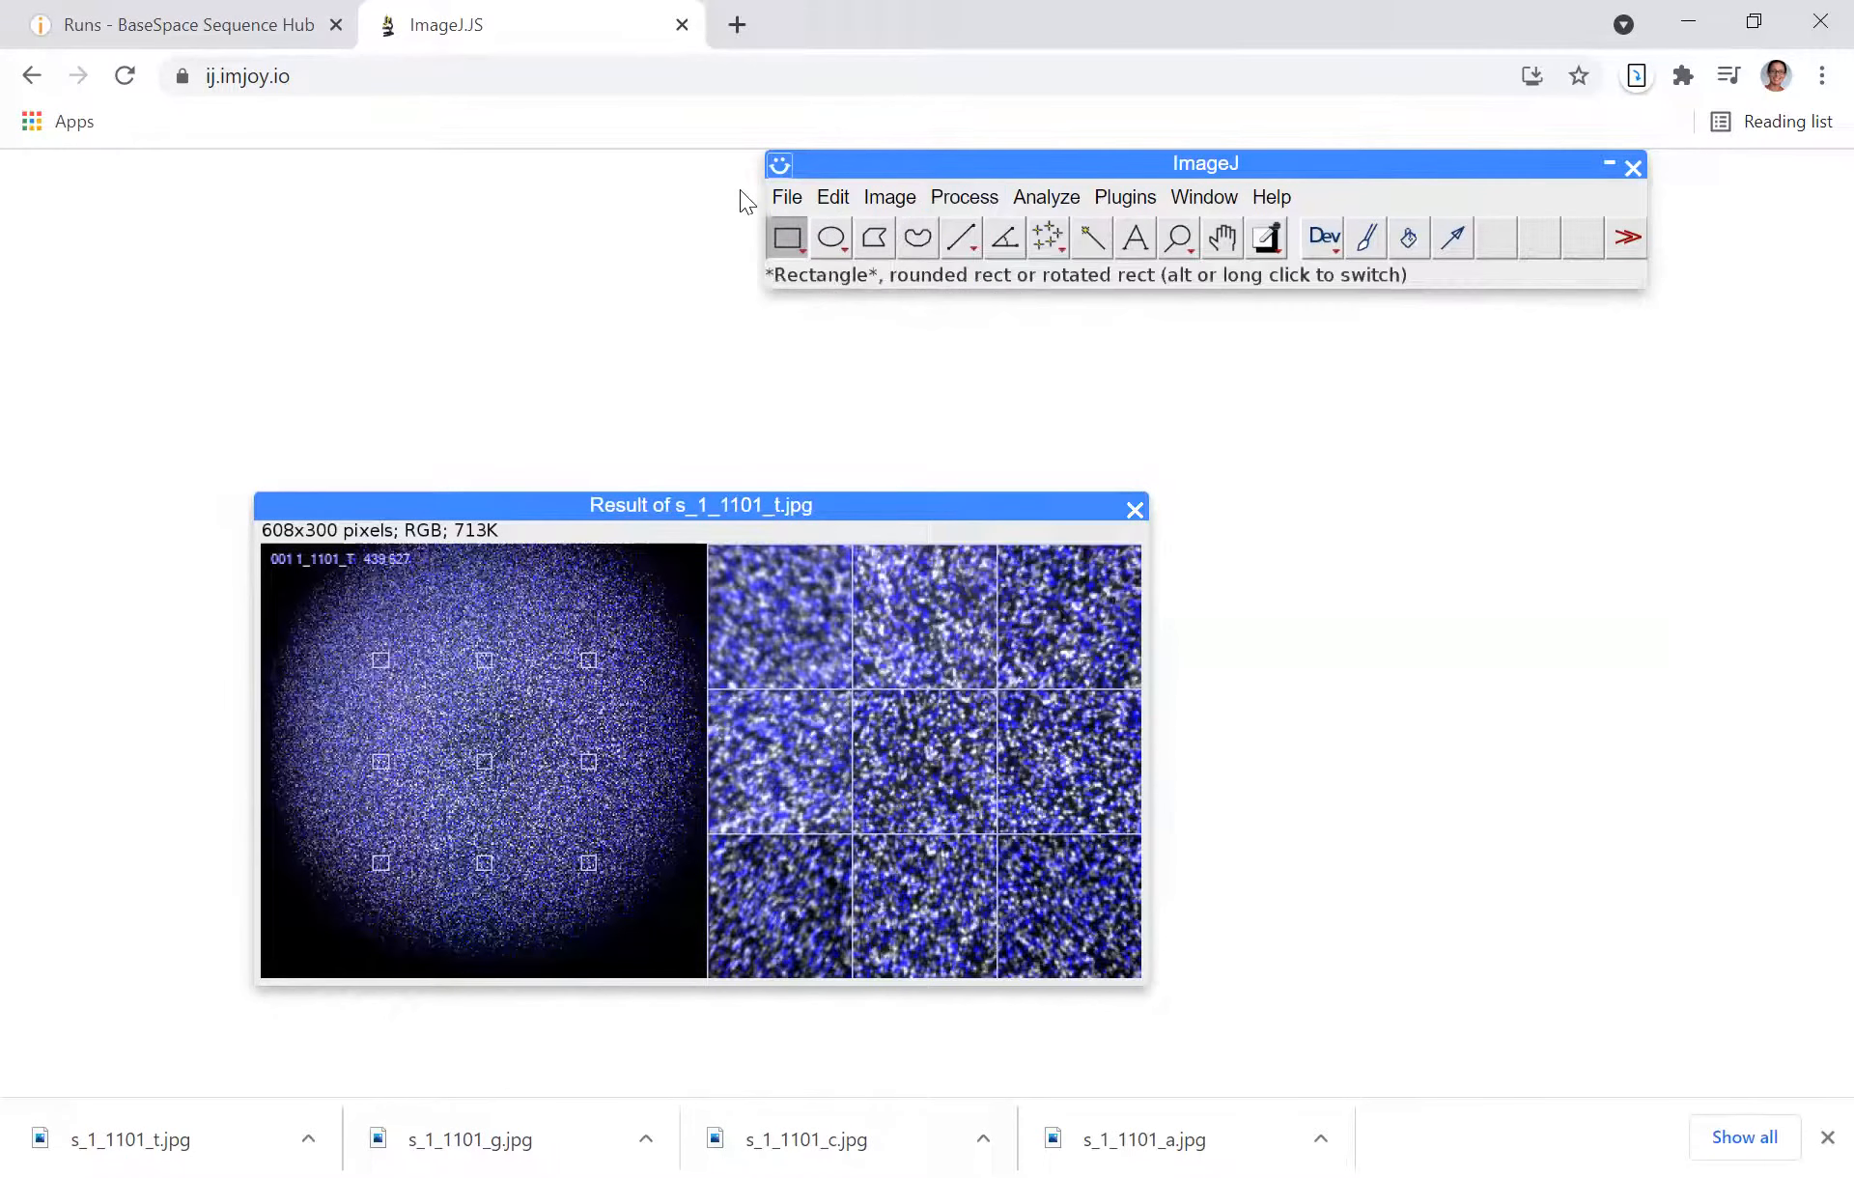
click(813, 205)
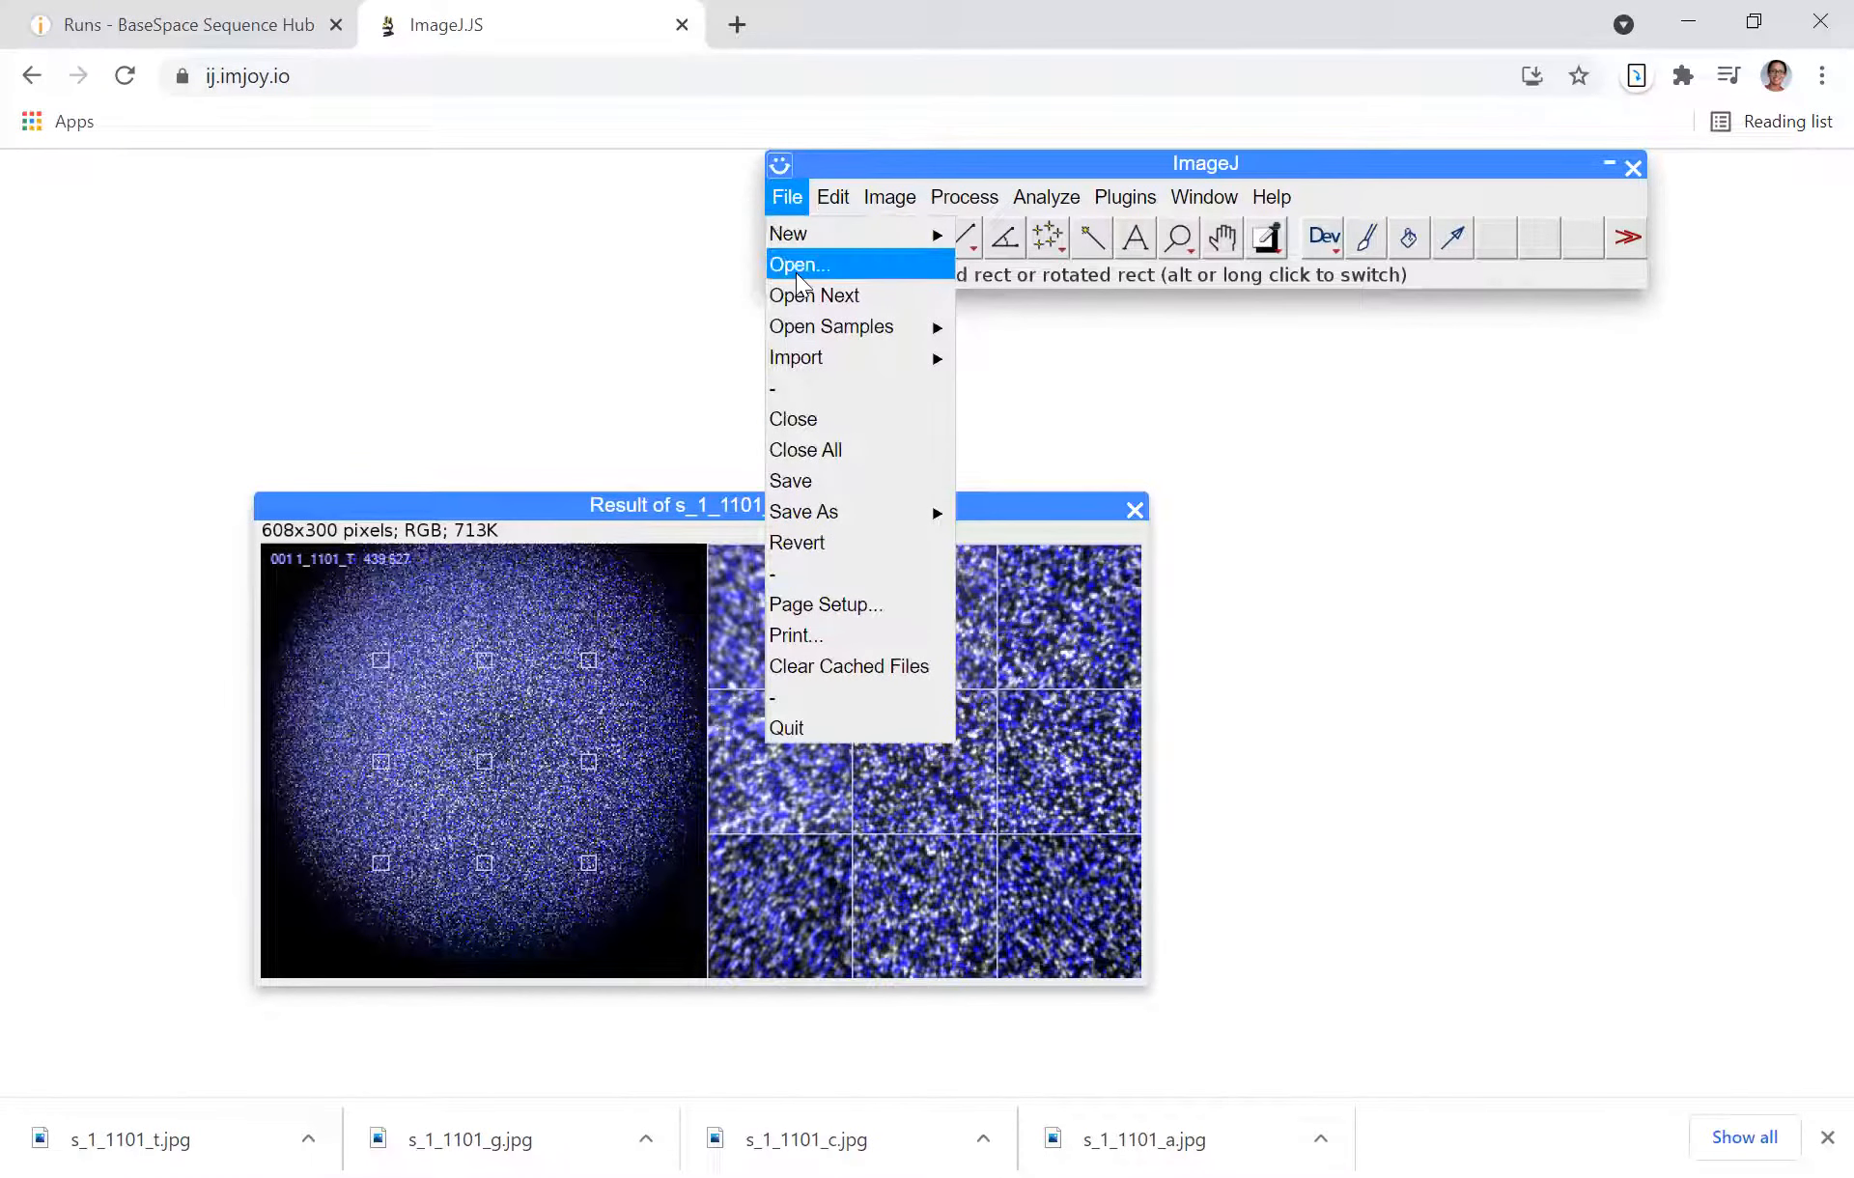
click(795, 272)
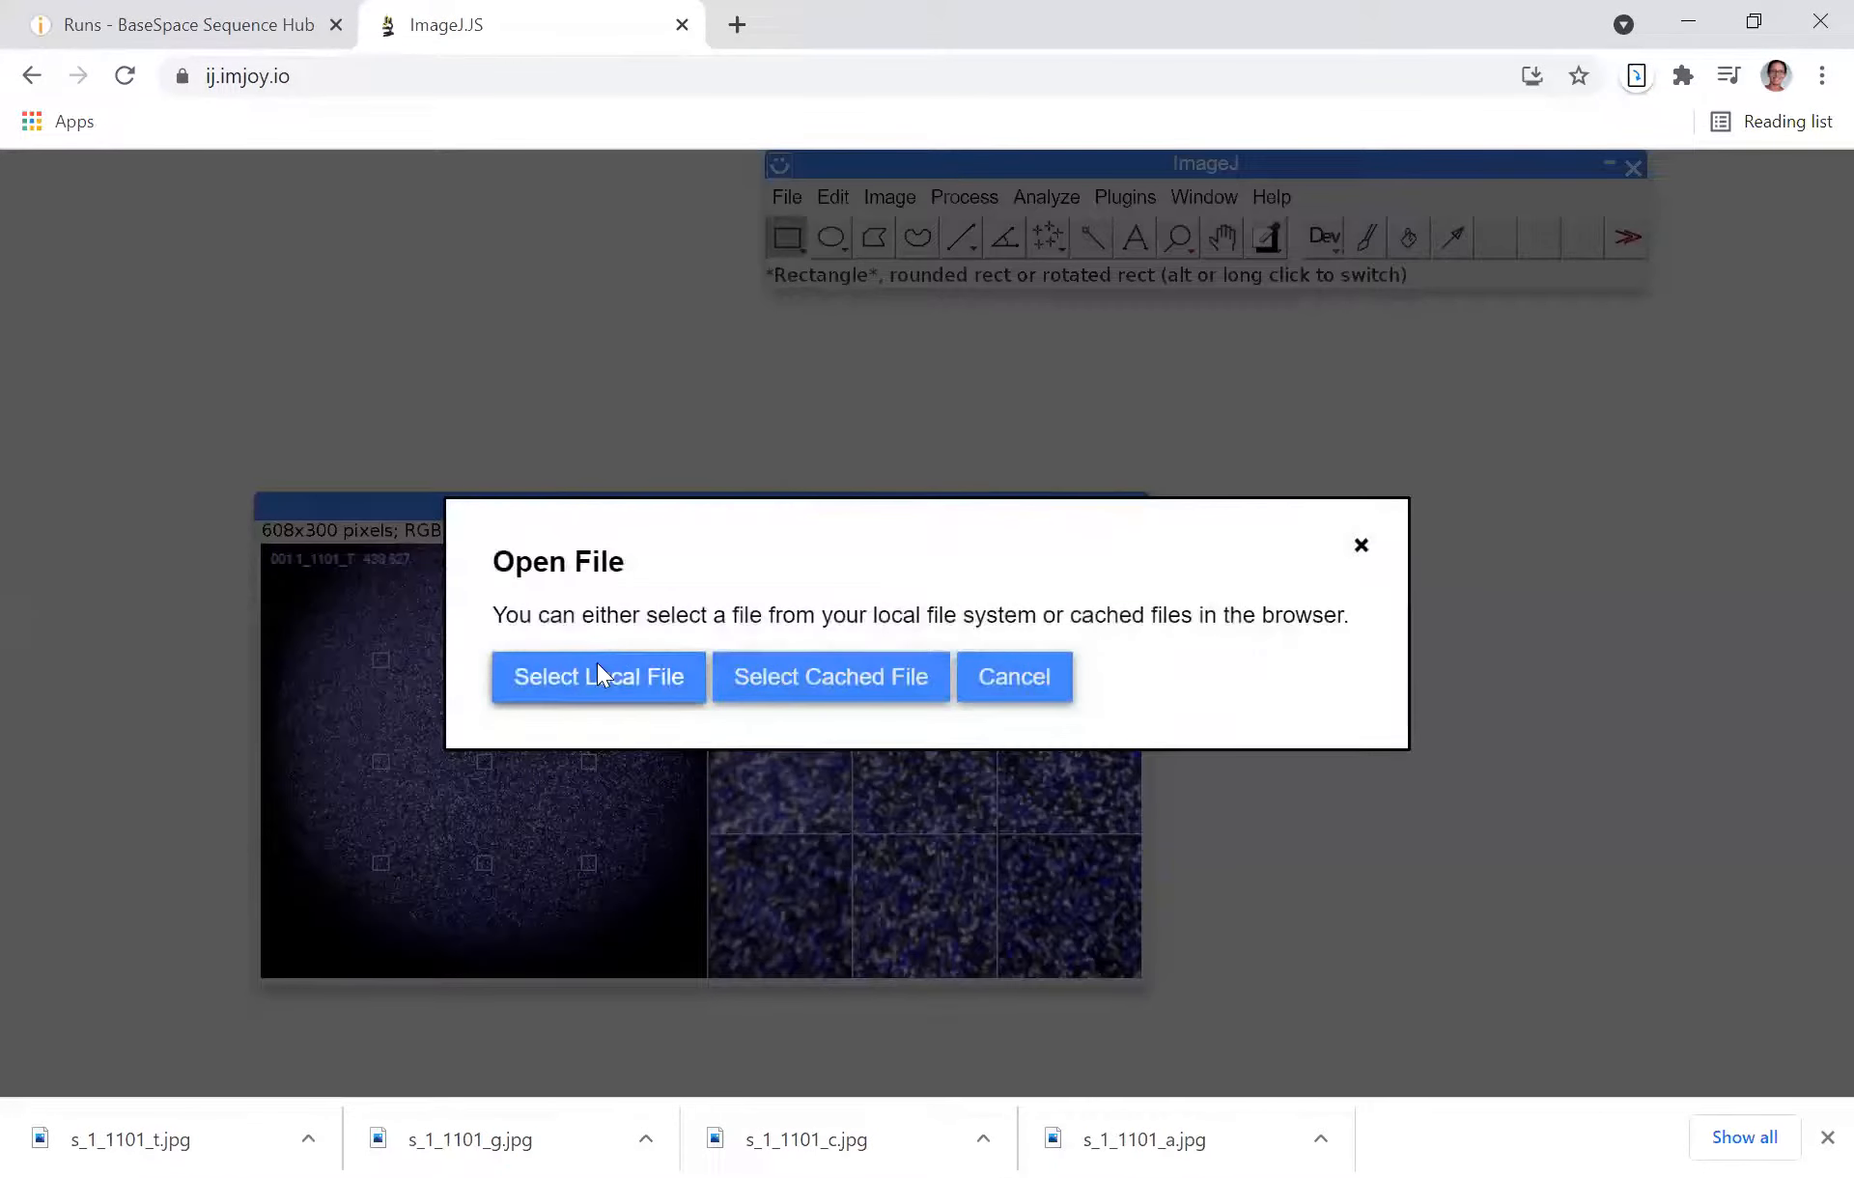
click(599, 664)
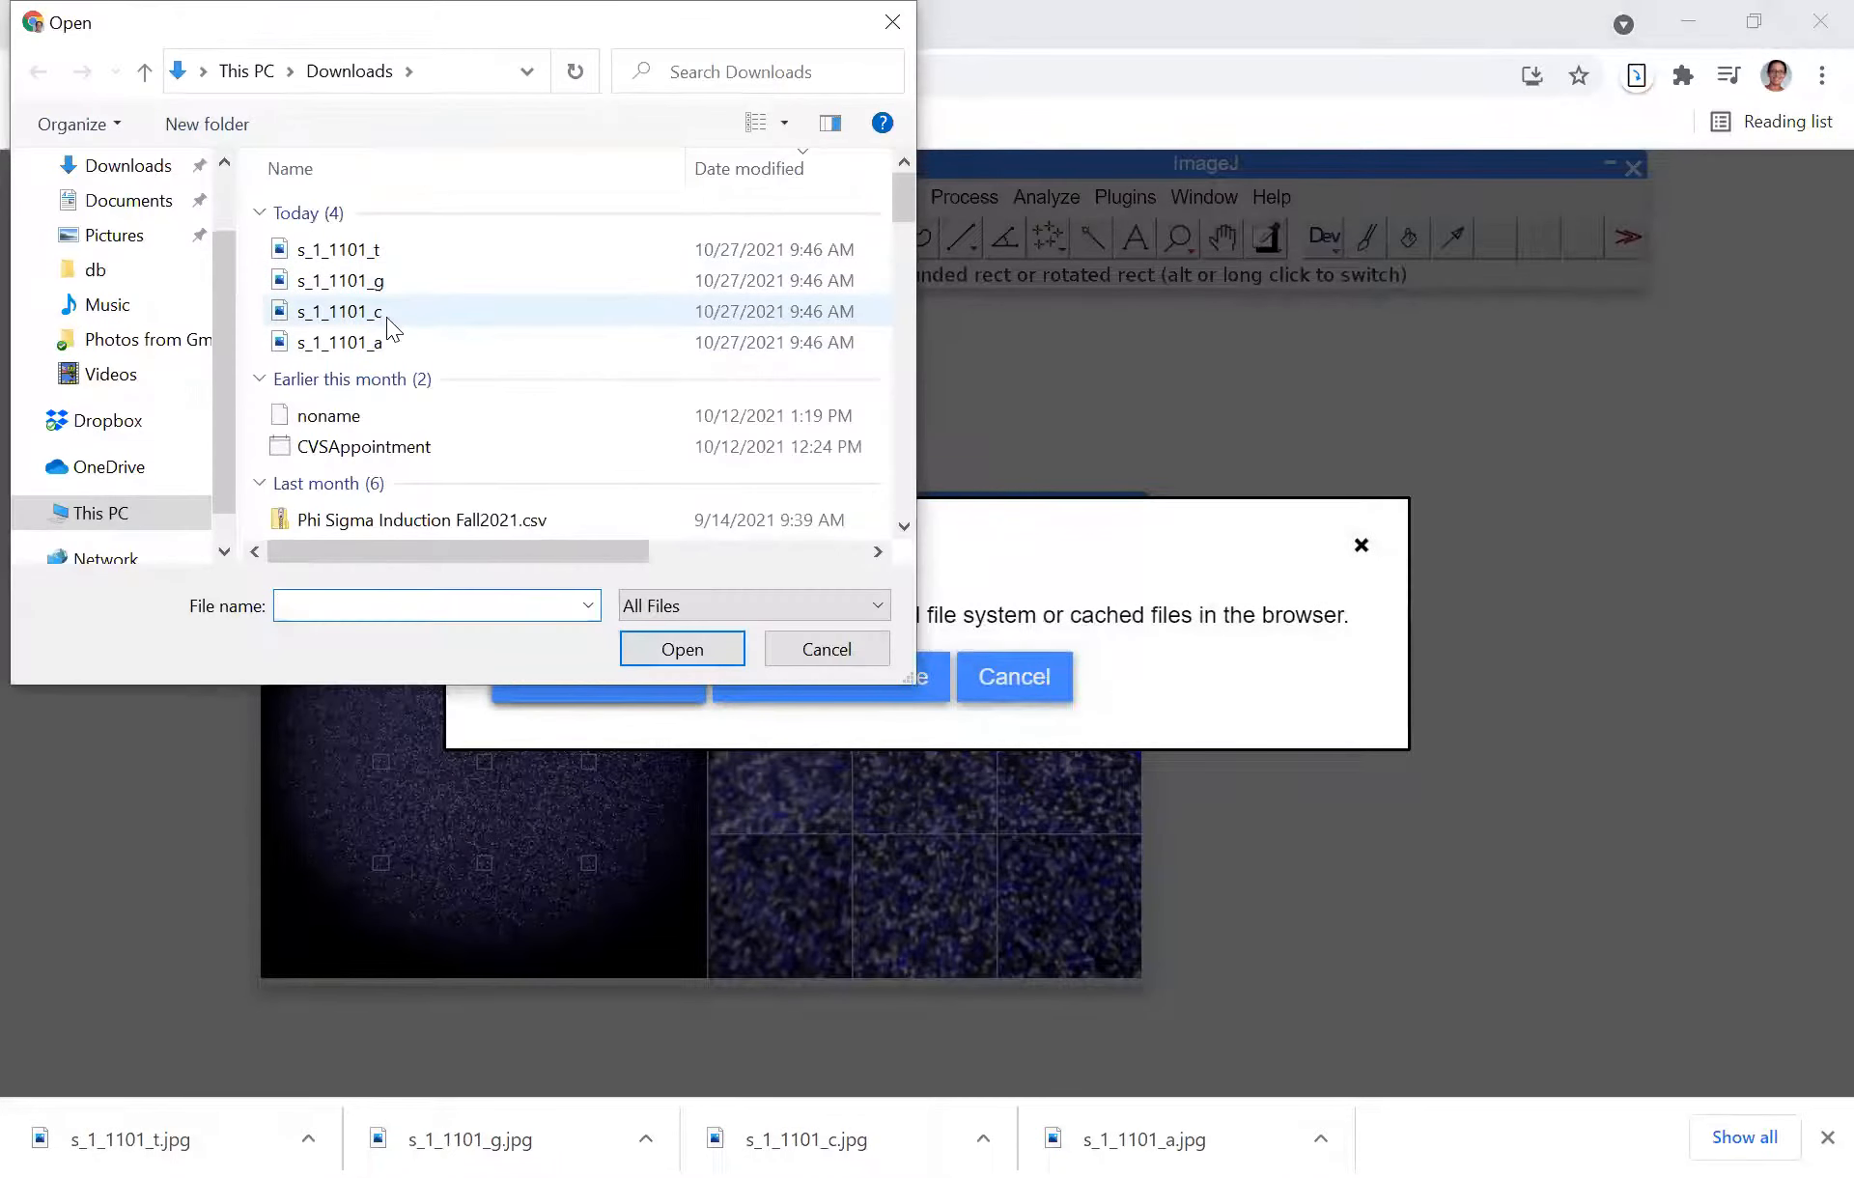
click(387, 316)
click(730, 659)
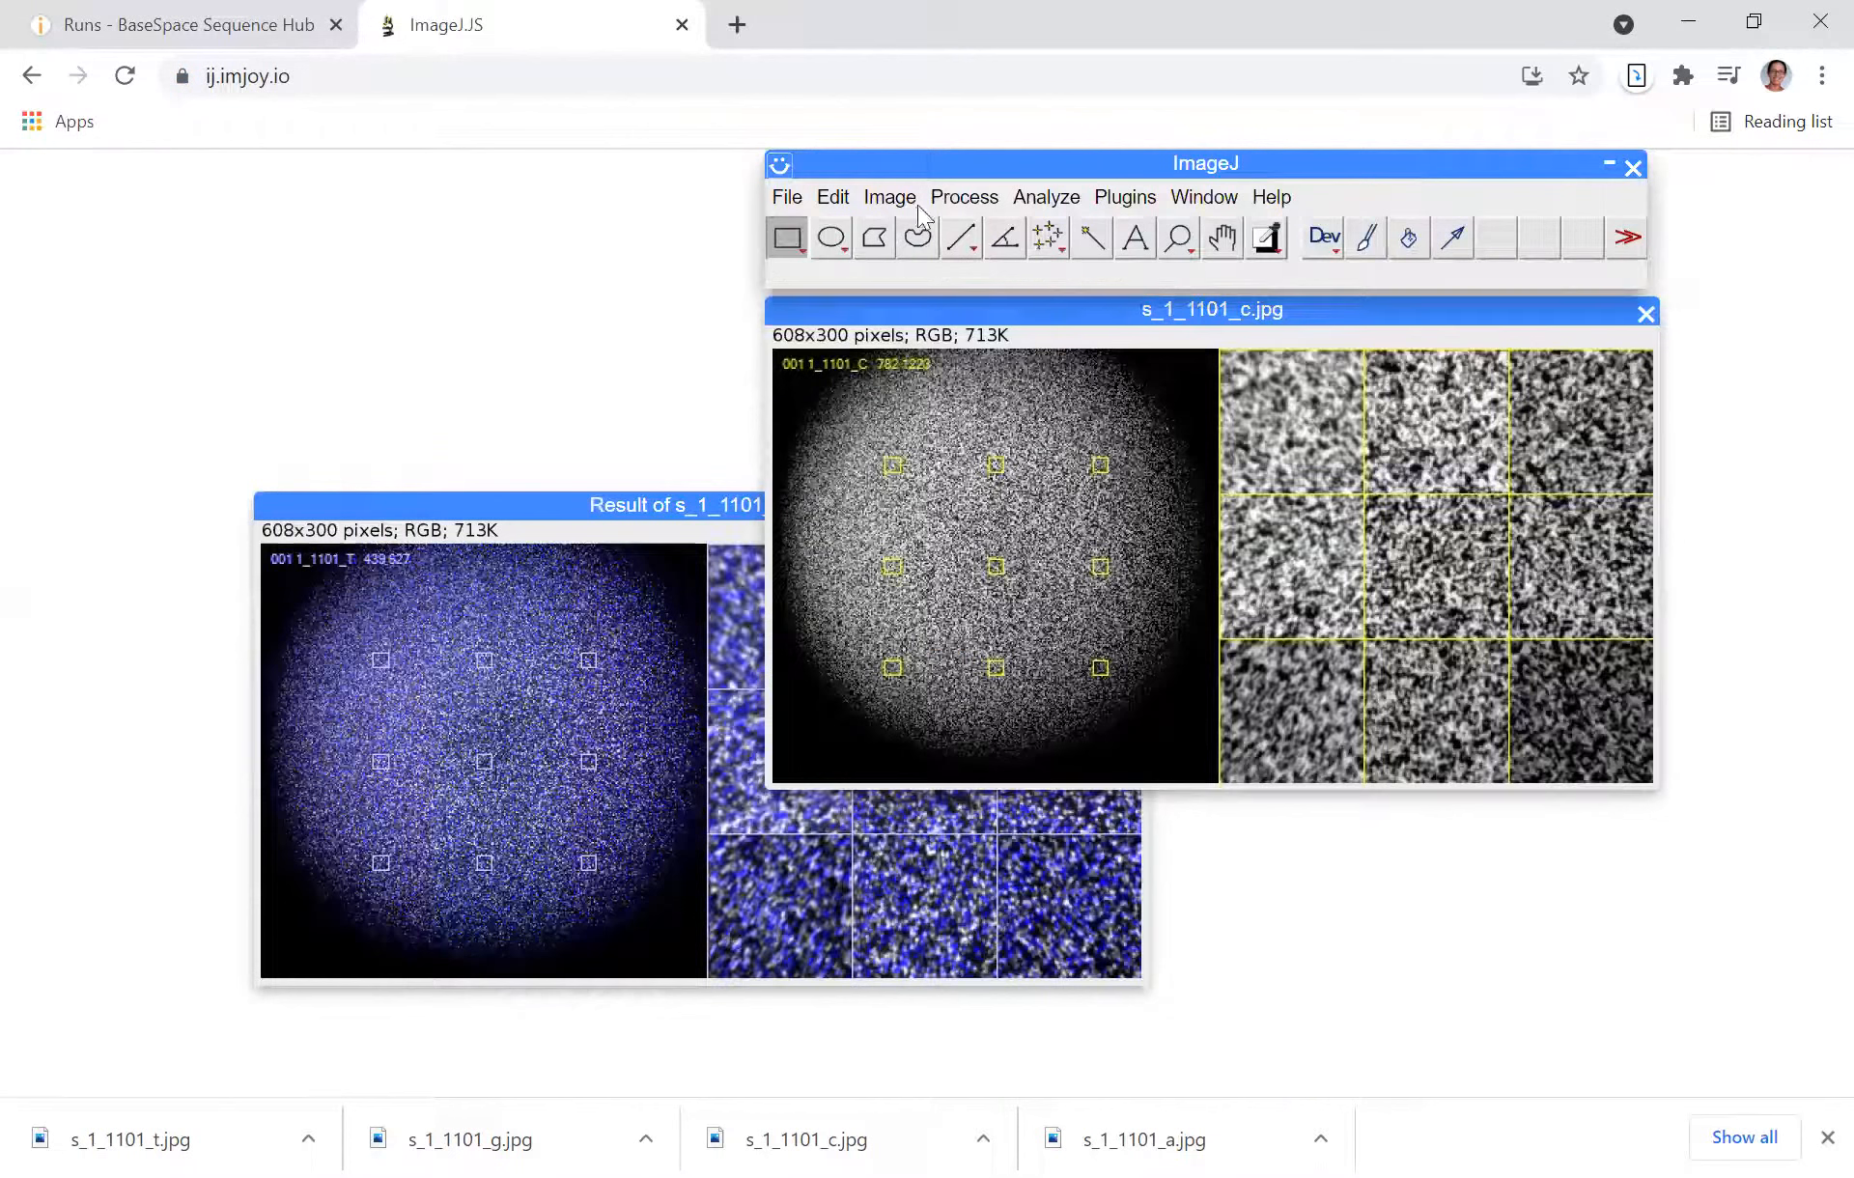
- Convert the s_1_1101_c.jpg image to 8-bit and apply the Green lookup table to it
click(889, 197)
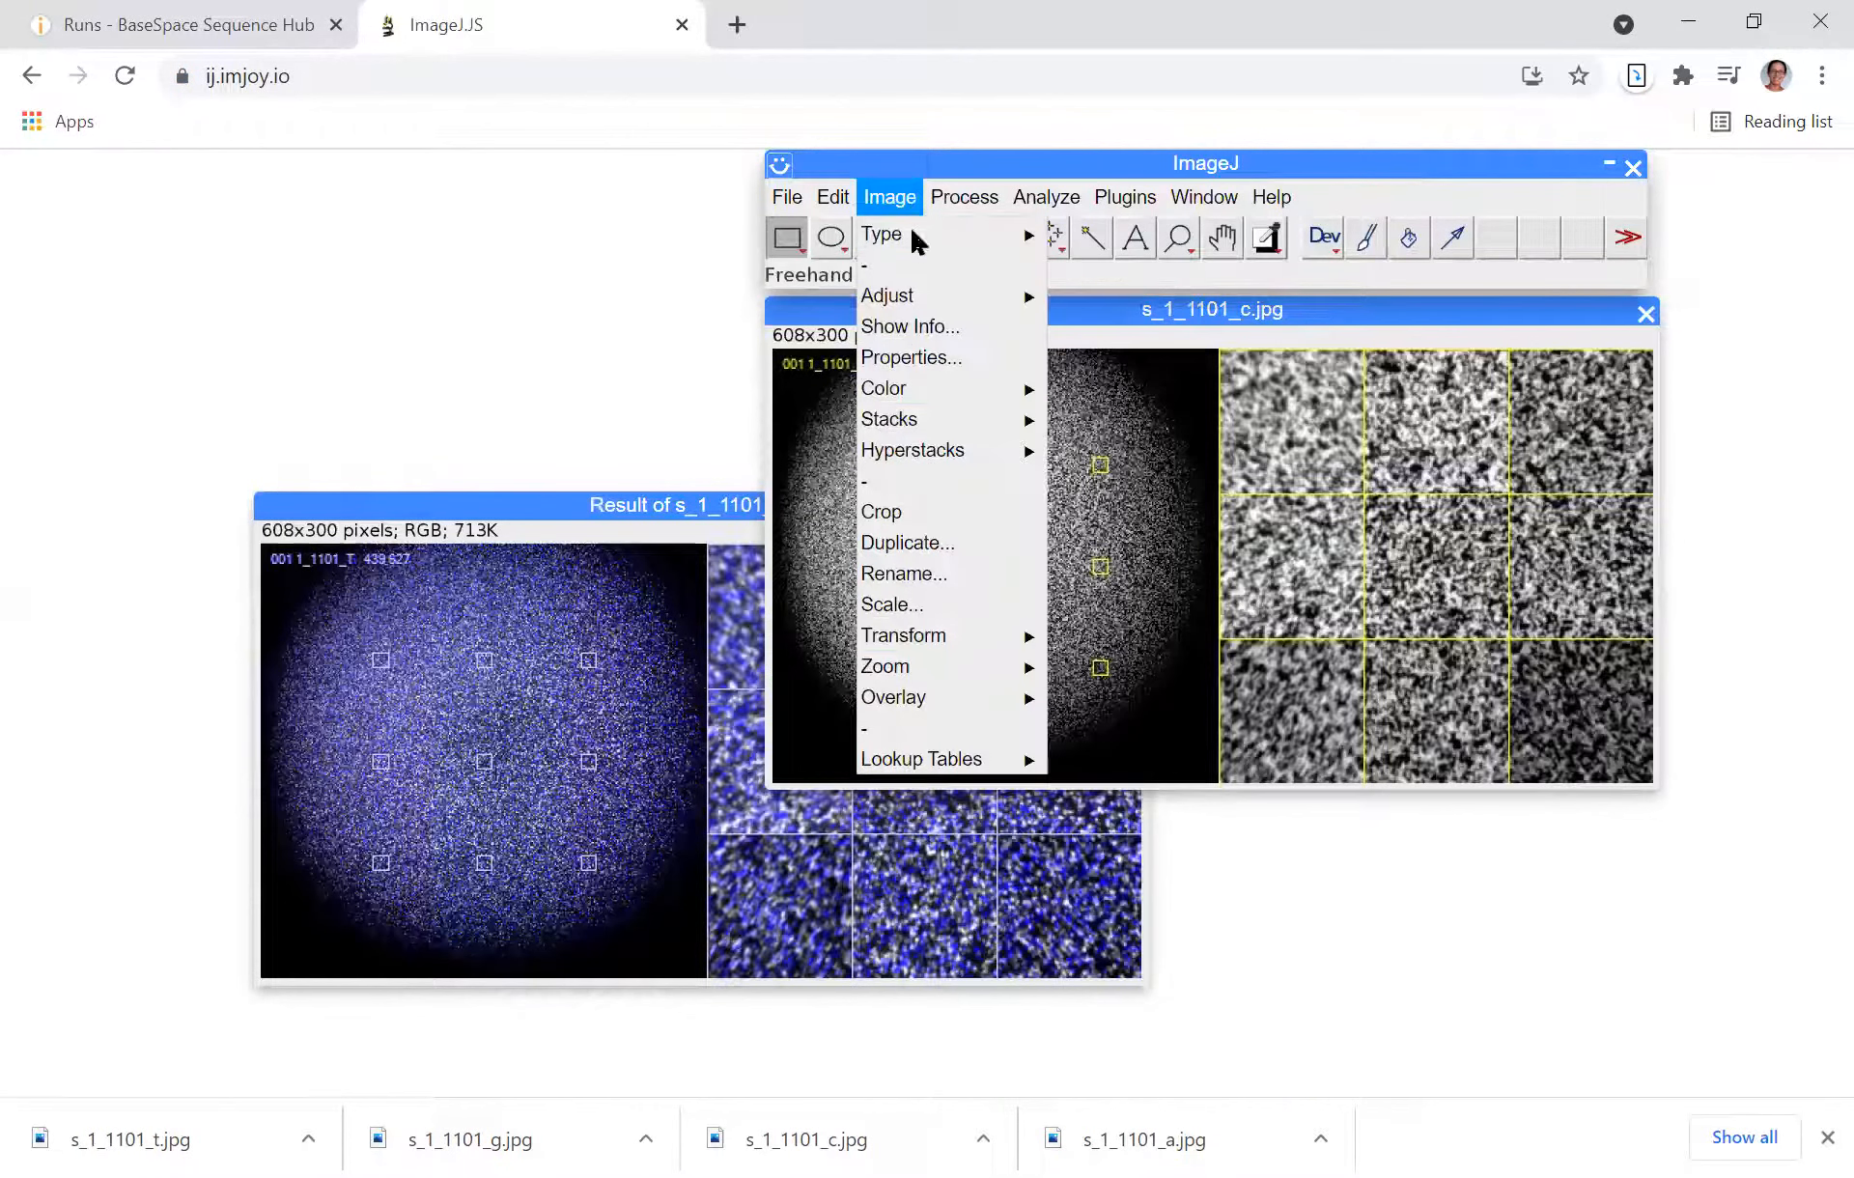
click(1074, 235)
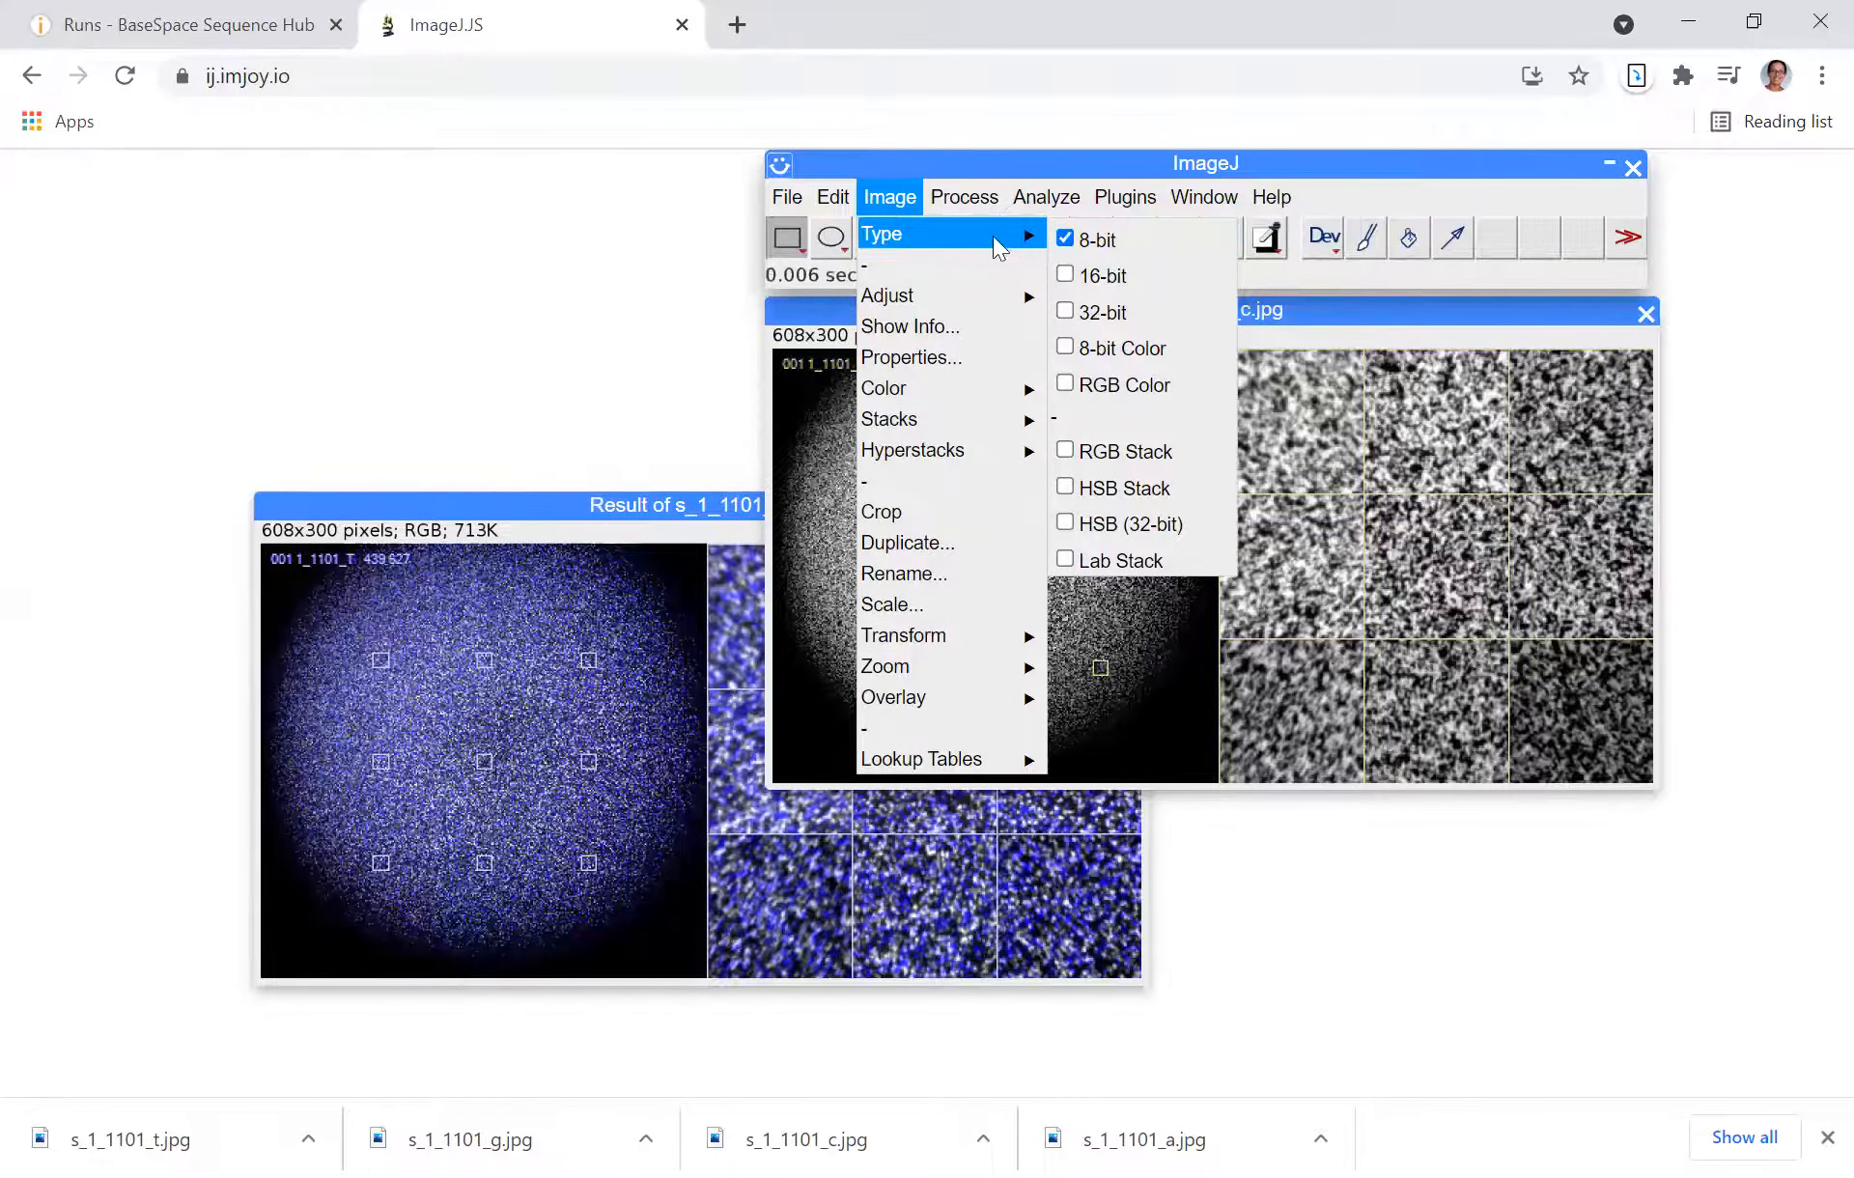
click(965, 768)
click(881, 192)
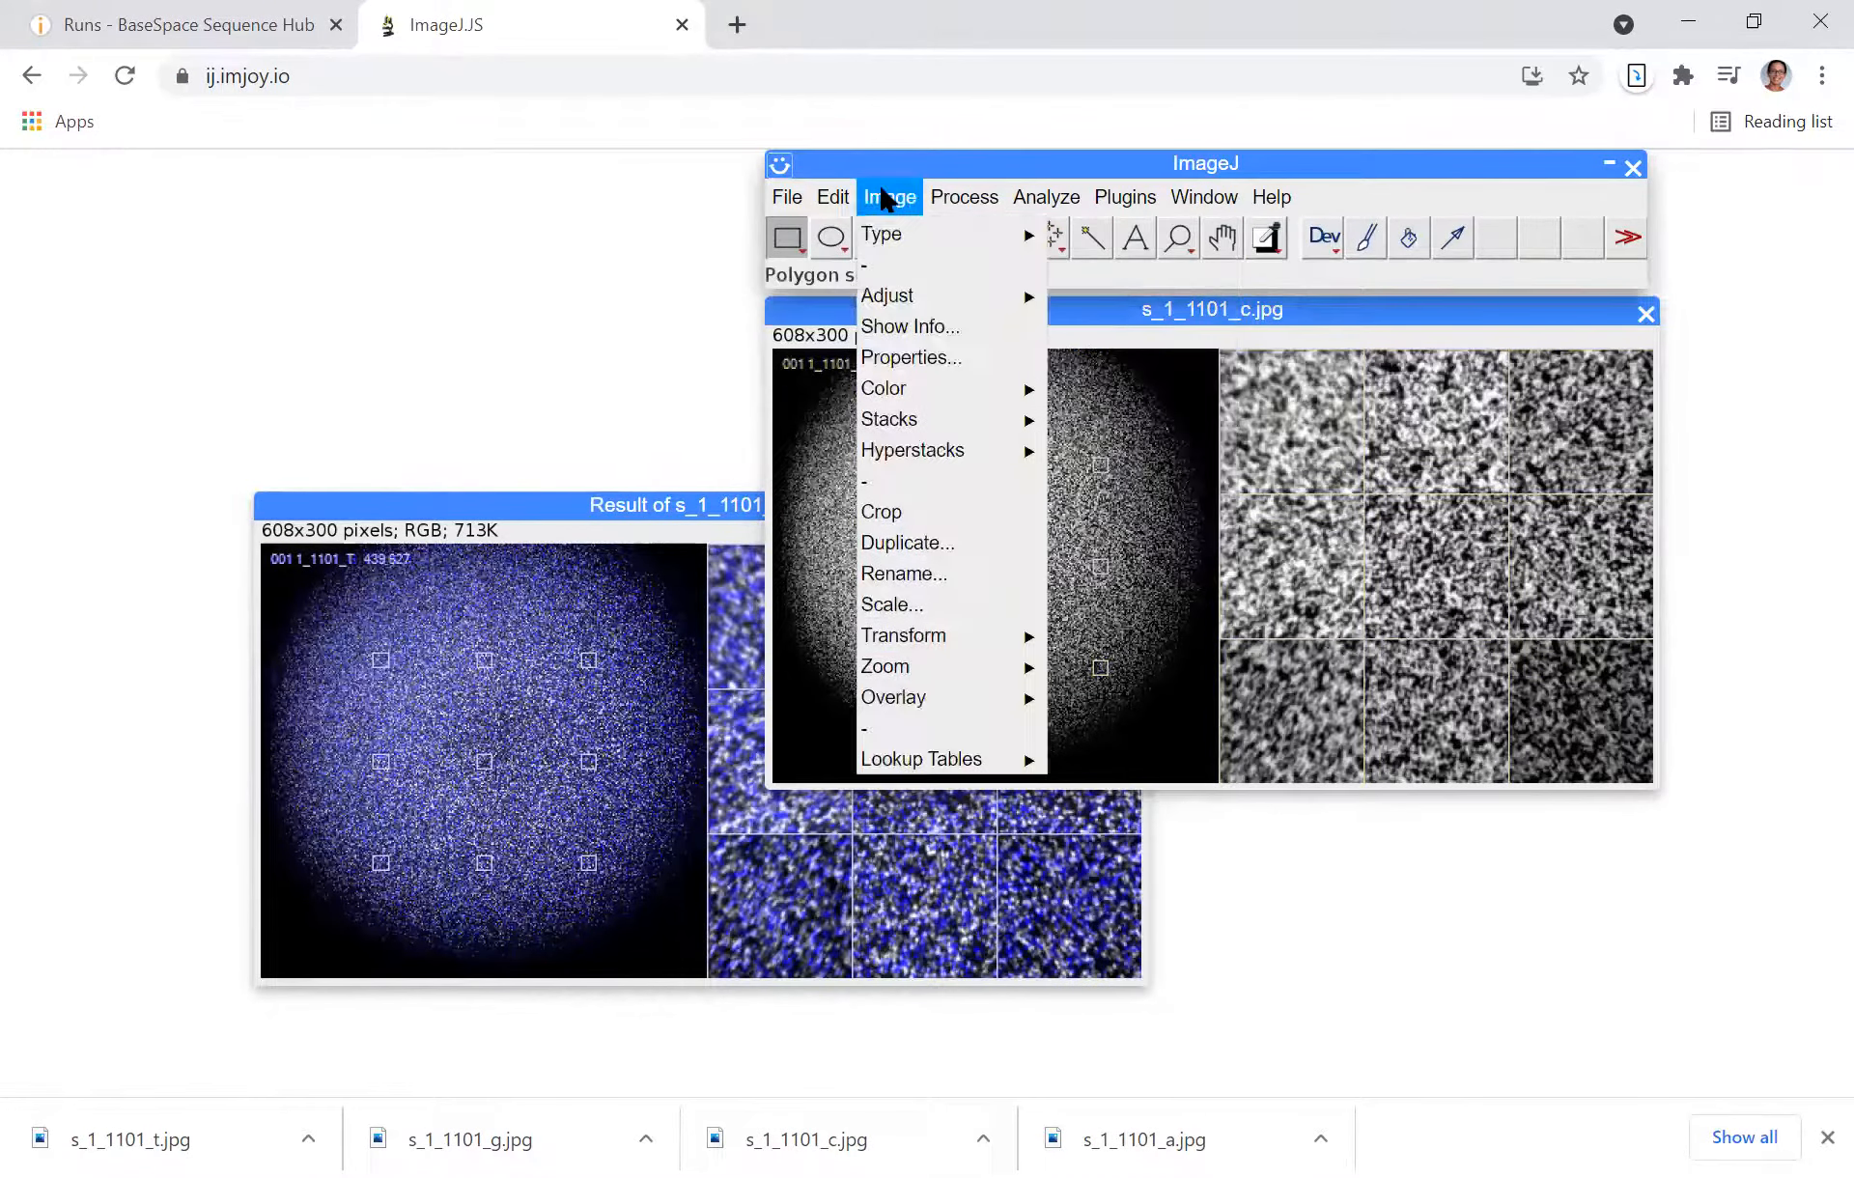
mouse_move(981, 757)
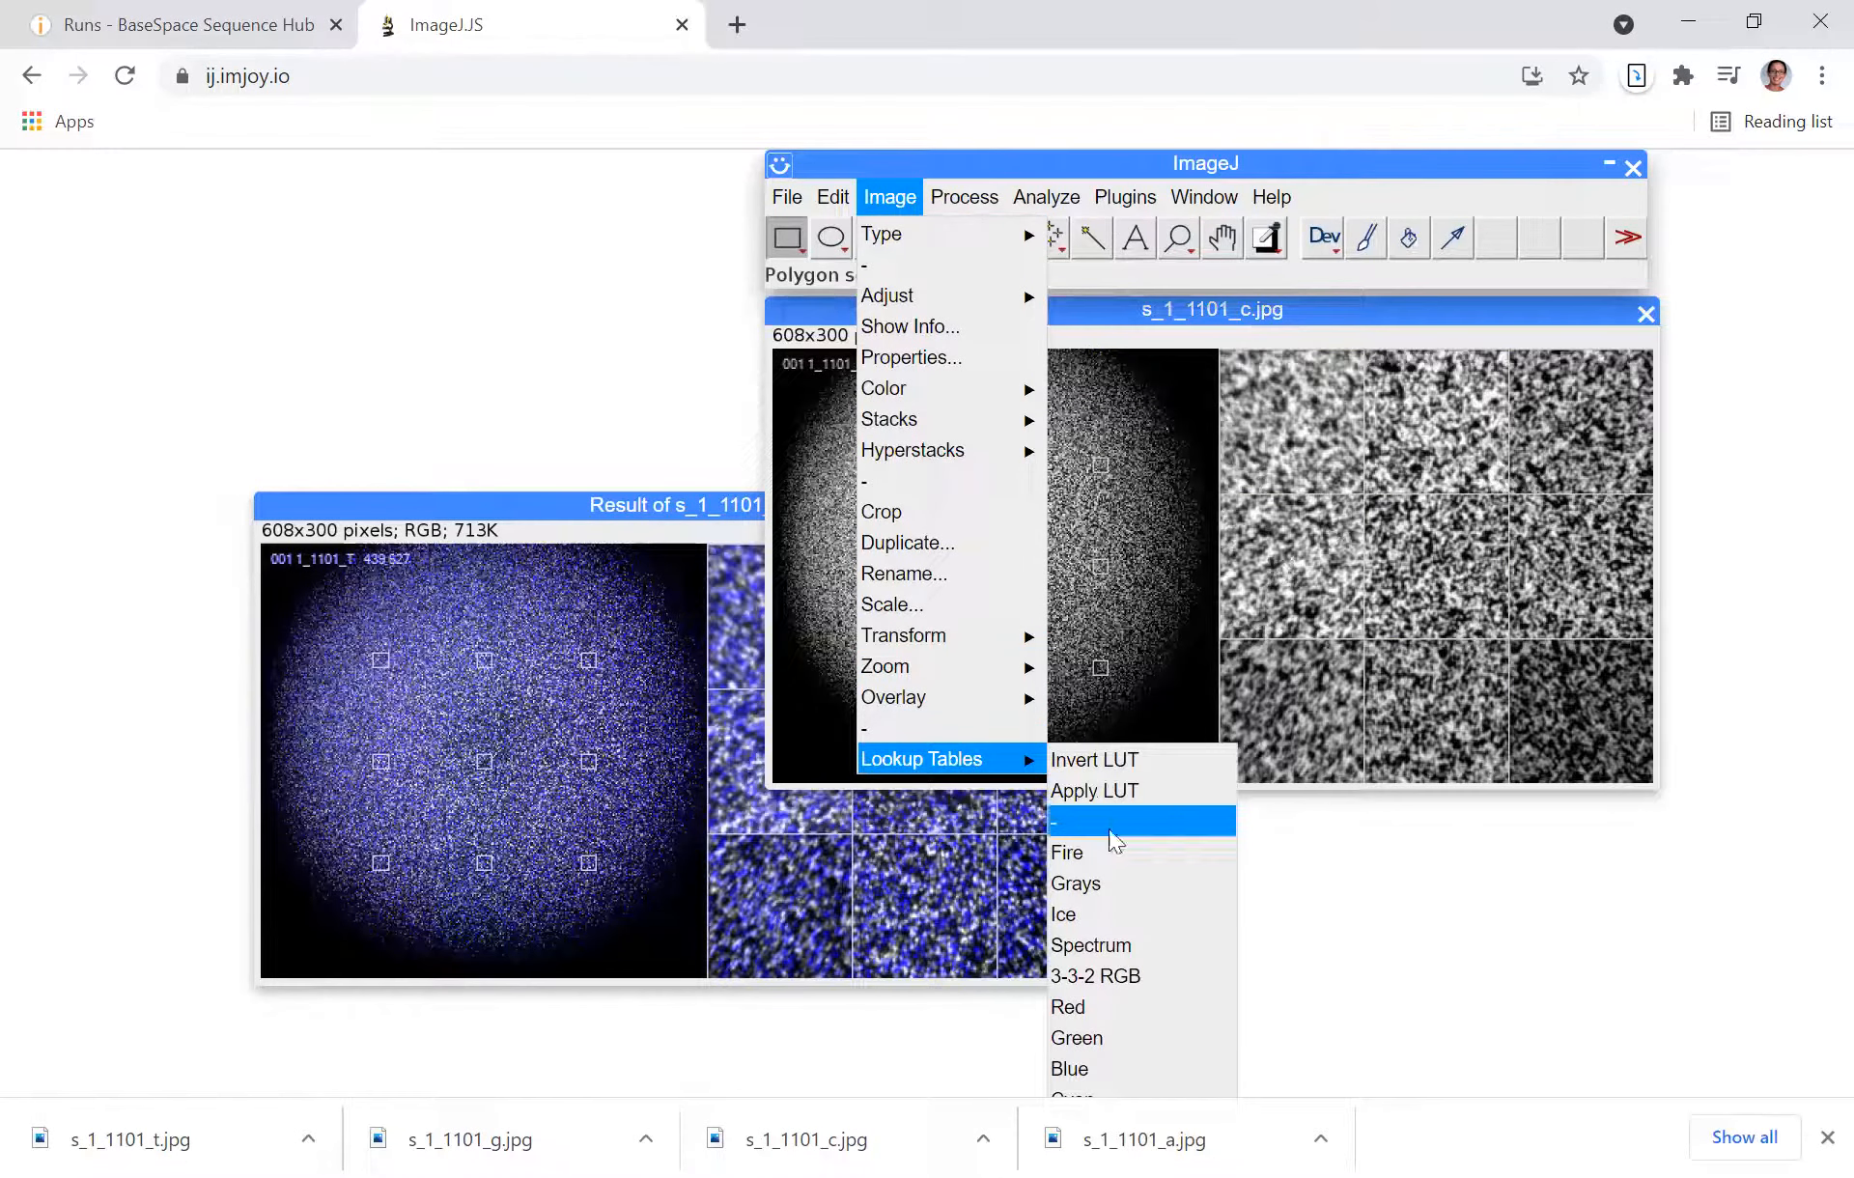
click(1120, 1038)
- Convert the green s_1_1101_c.jpg image to RGB Color
click(886, 198)
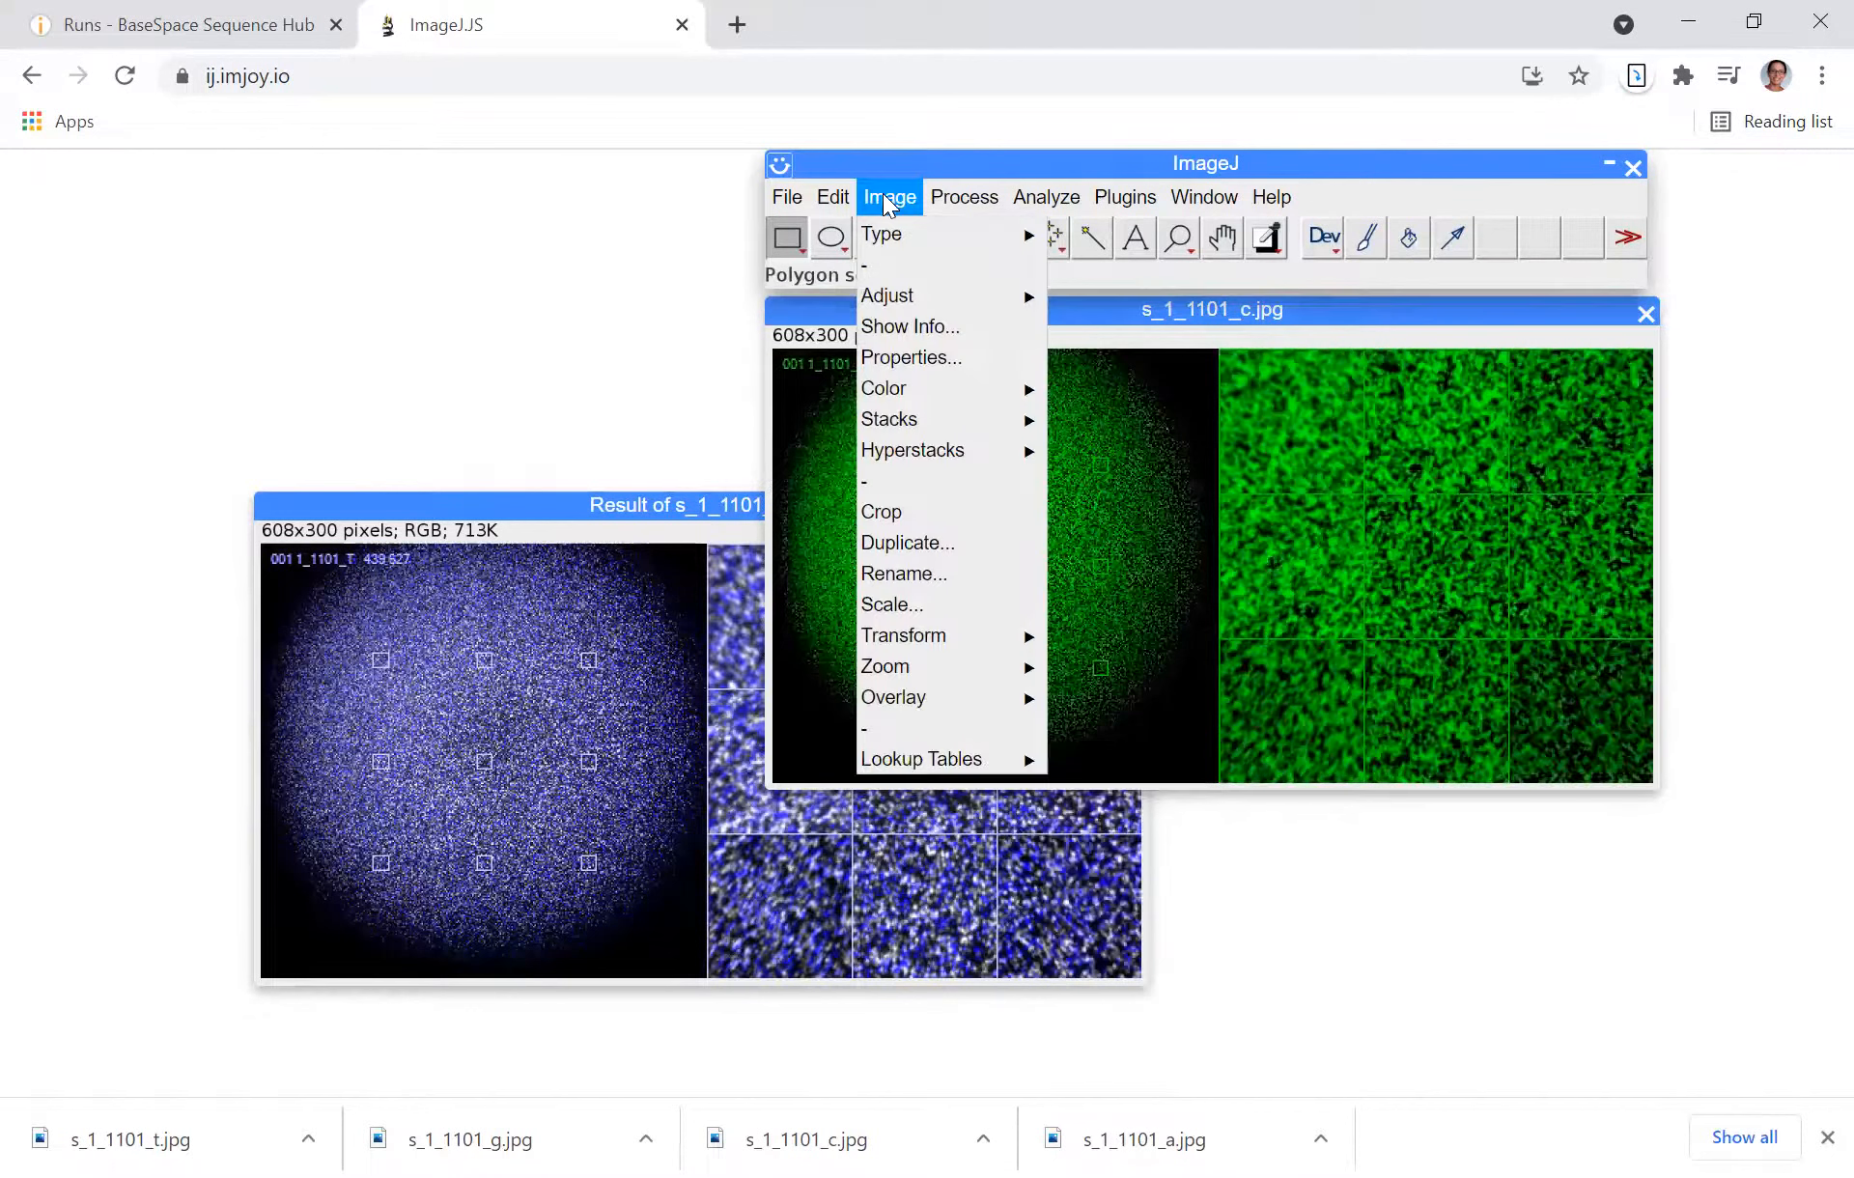
mouse_move(888, 236)
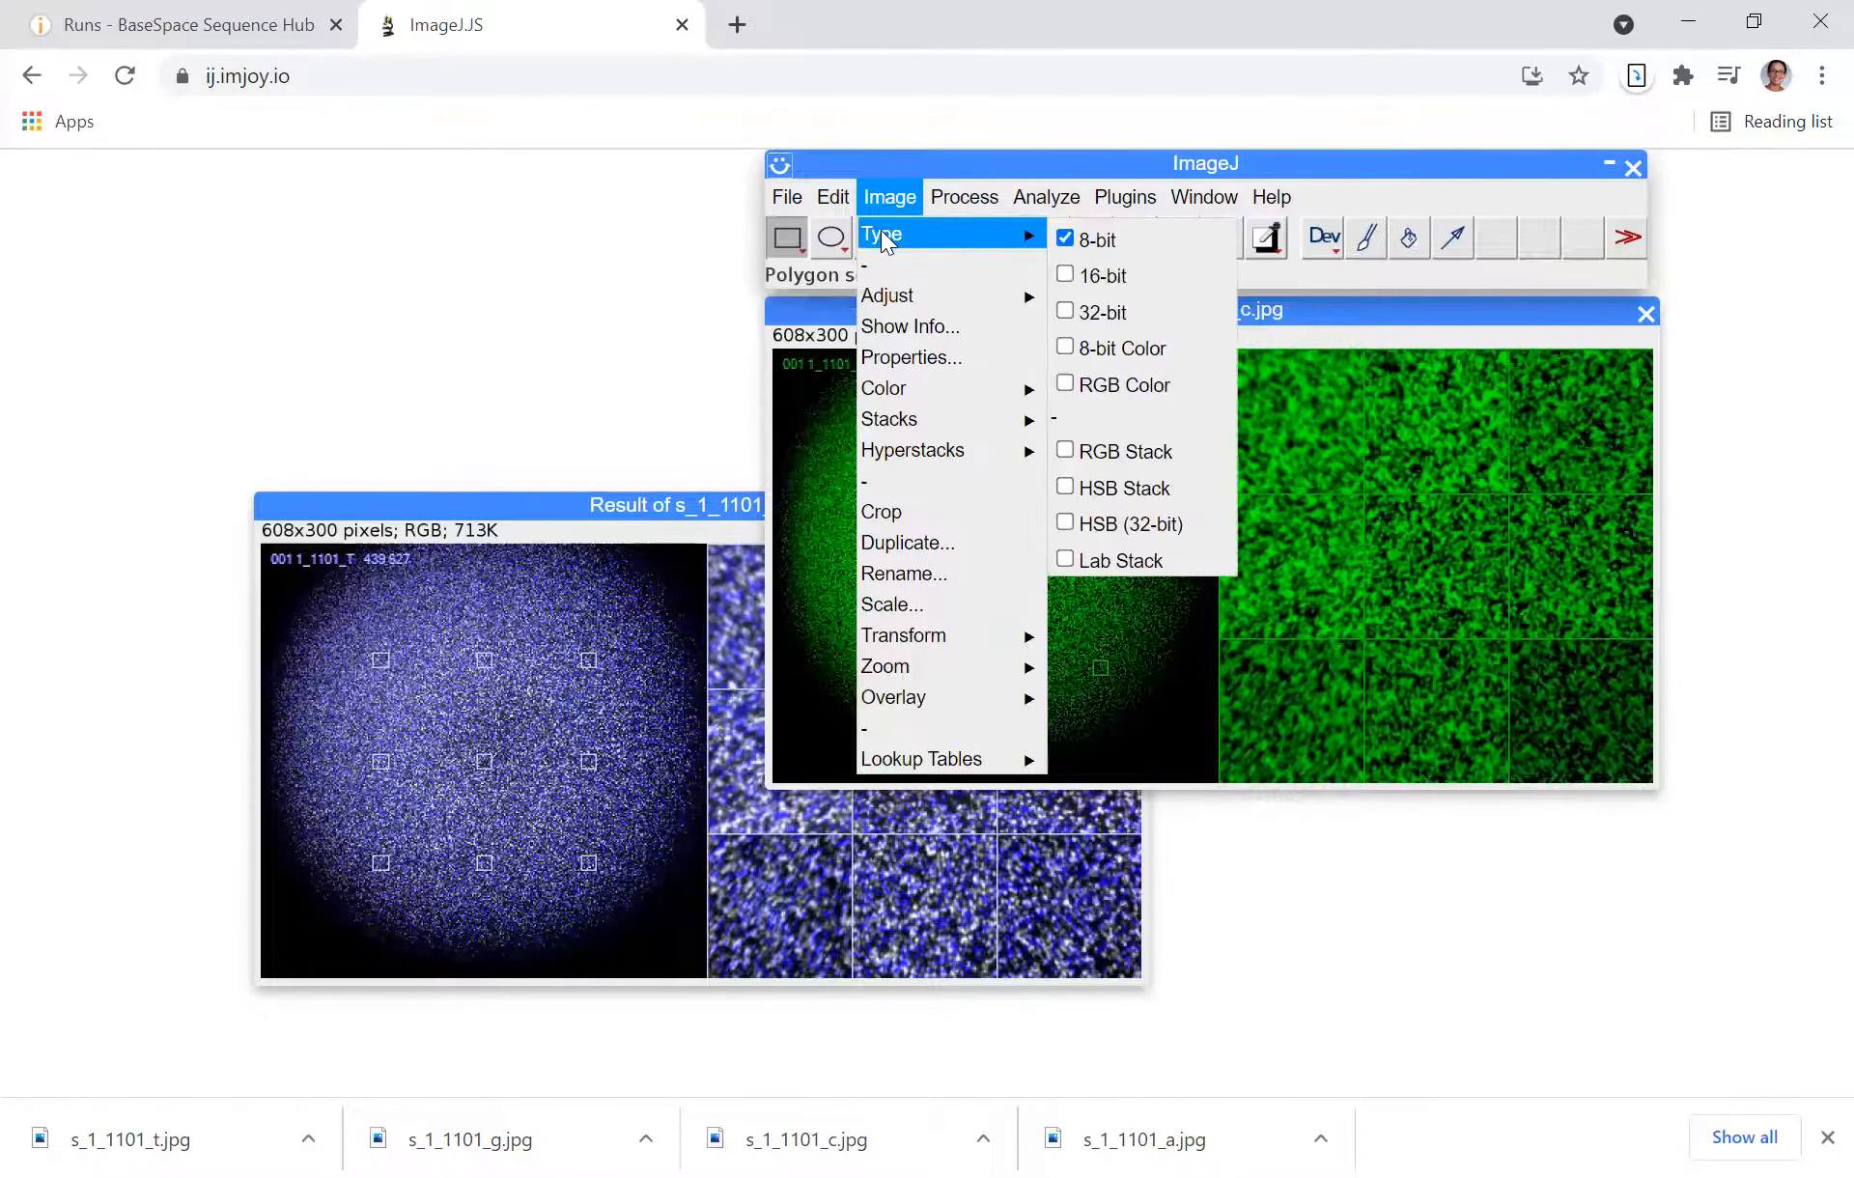
click(1075, 381)
- Add Result of s_1_1101_t.jpg and s_1_1101_c.jpg with the Image Calculator, creating the result in a new window
mouse_move(992, 193)
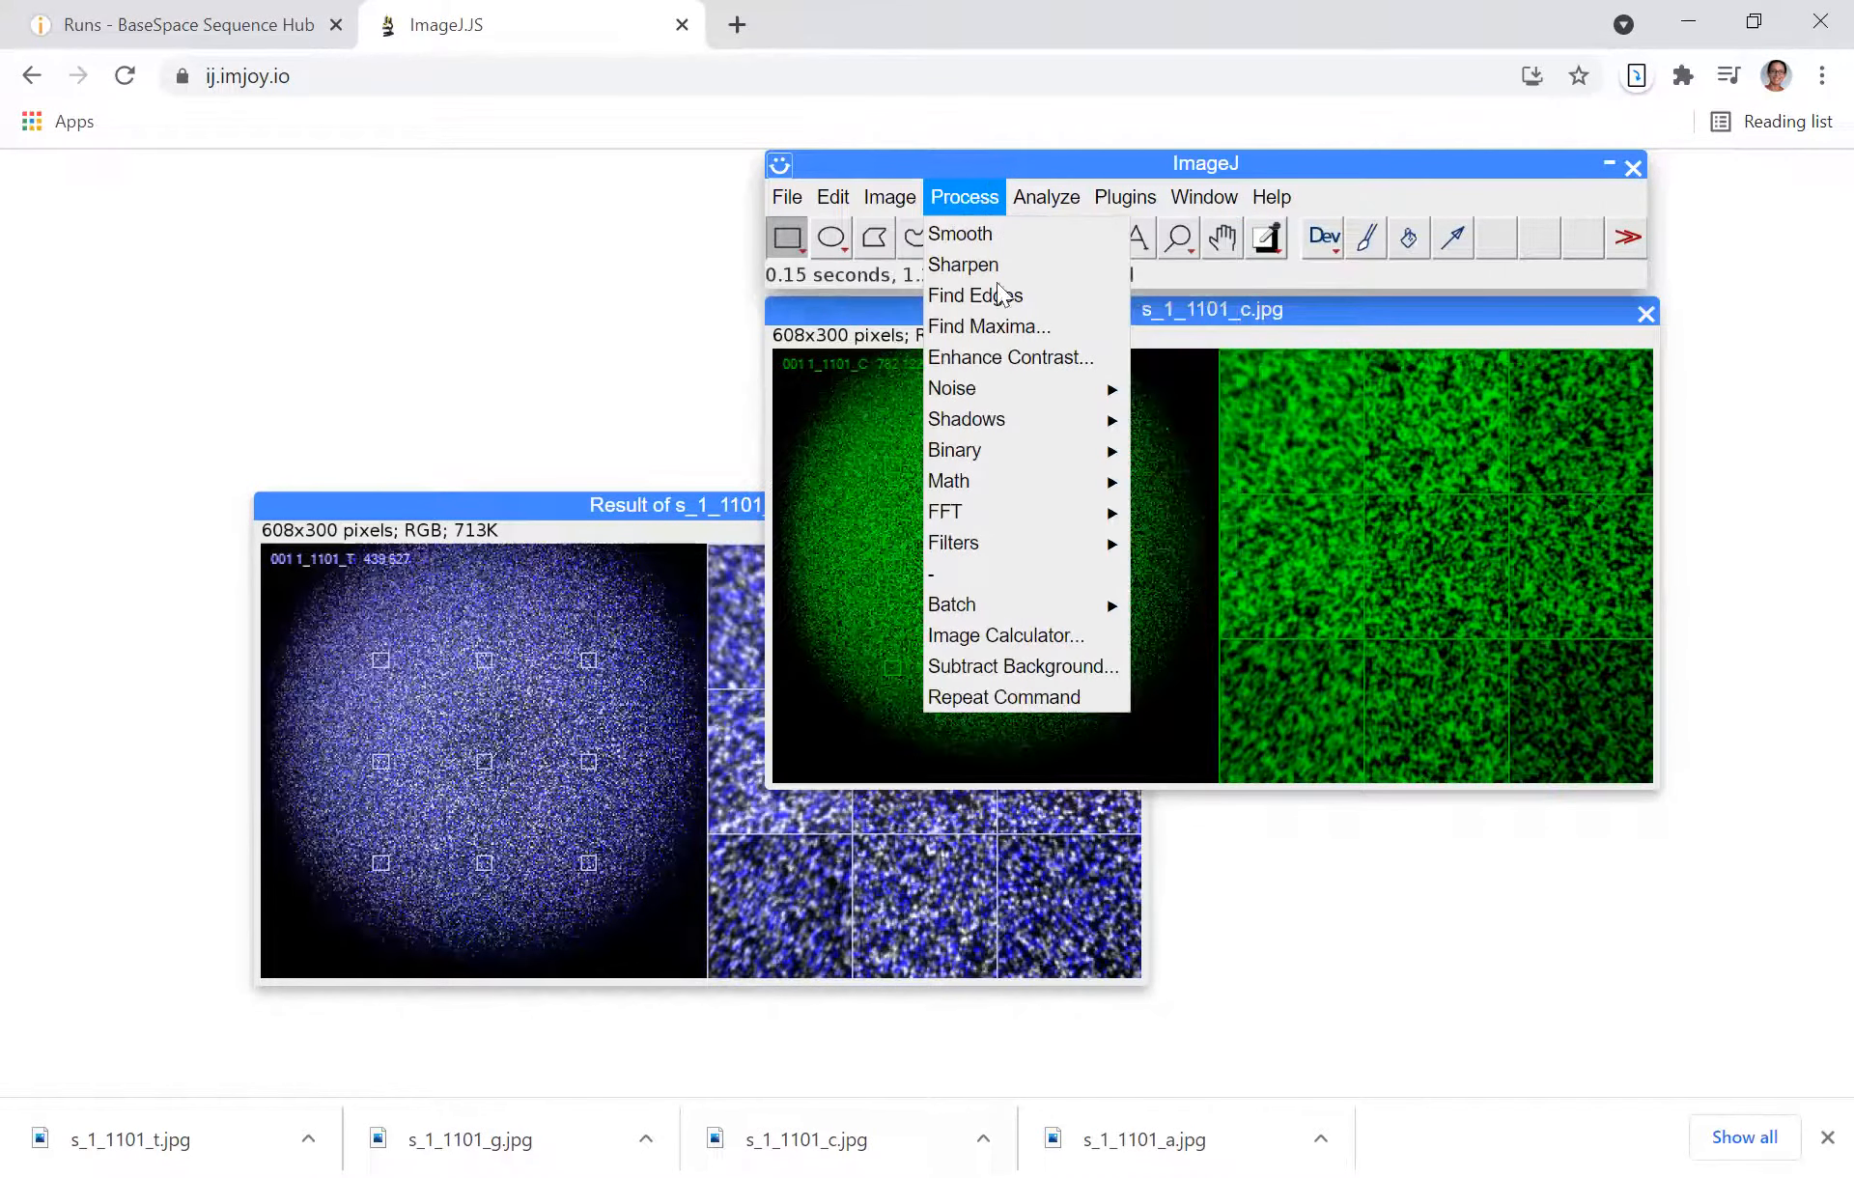
click(1022, 645)
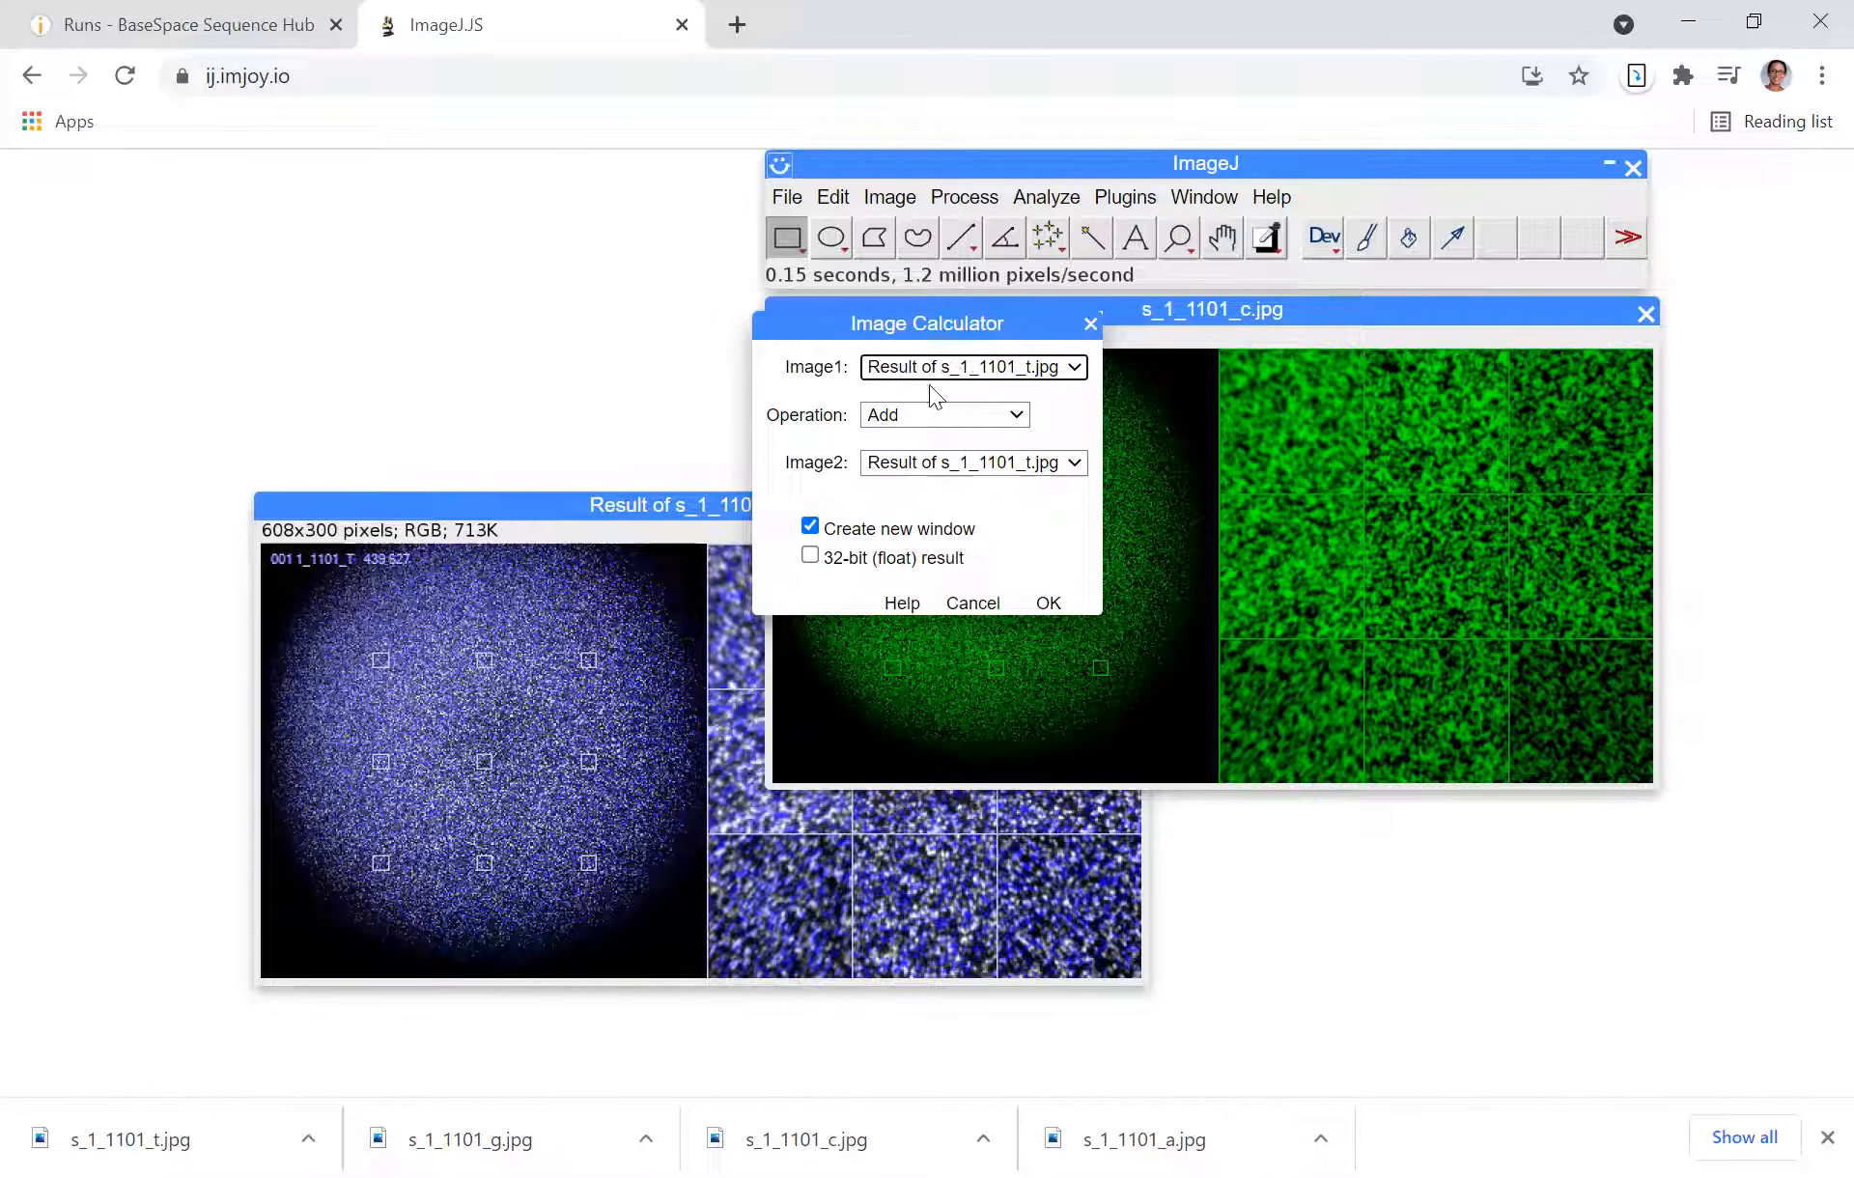
click(939, 468)
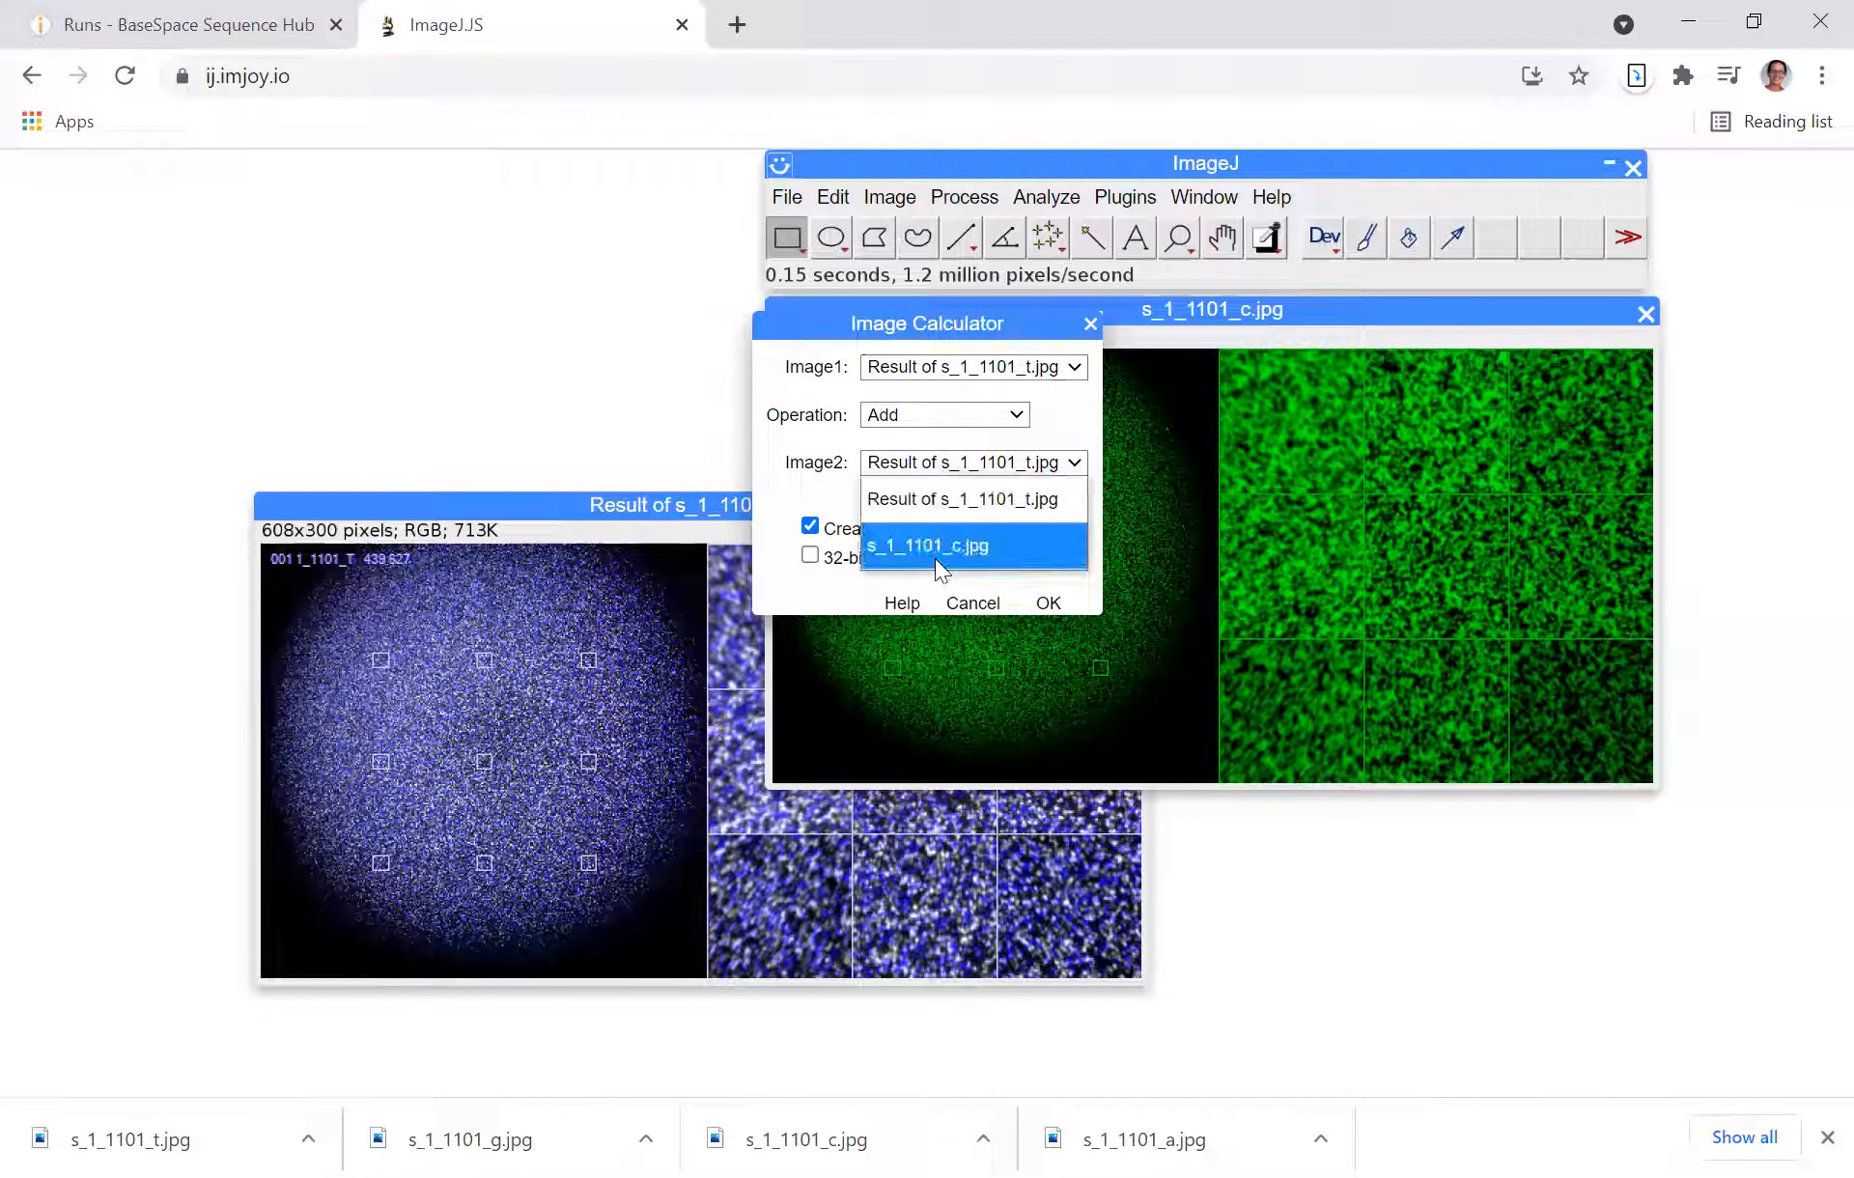
click(1048, 601)
click(1048, 600)
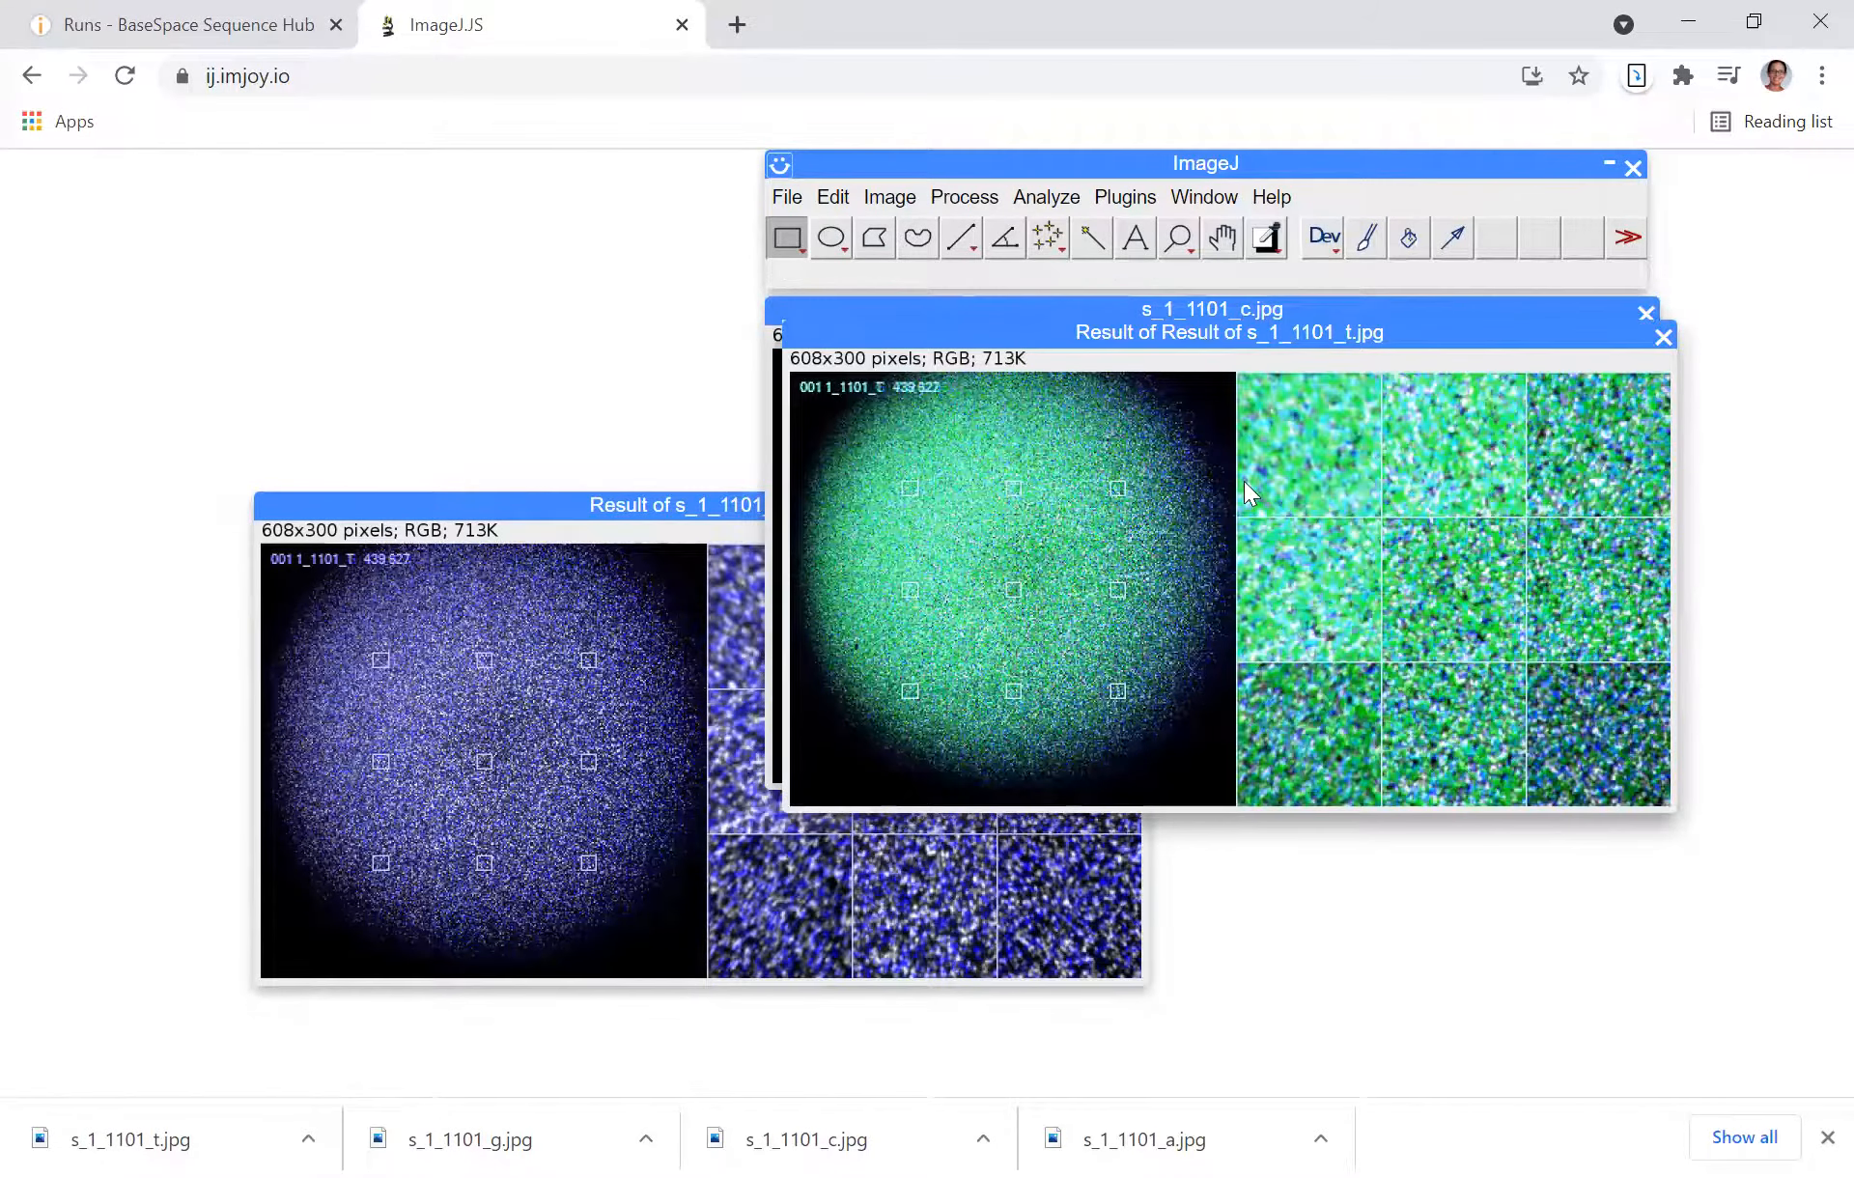
- Close s_1_1101_c.jpg without saving its changes, and close the earlier Result of s_1_1101_t.jpg image
click(1645, 312)
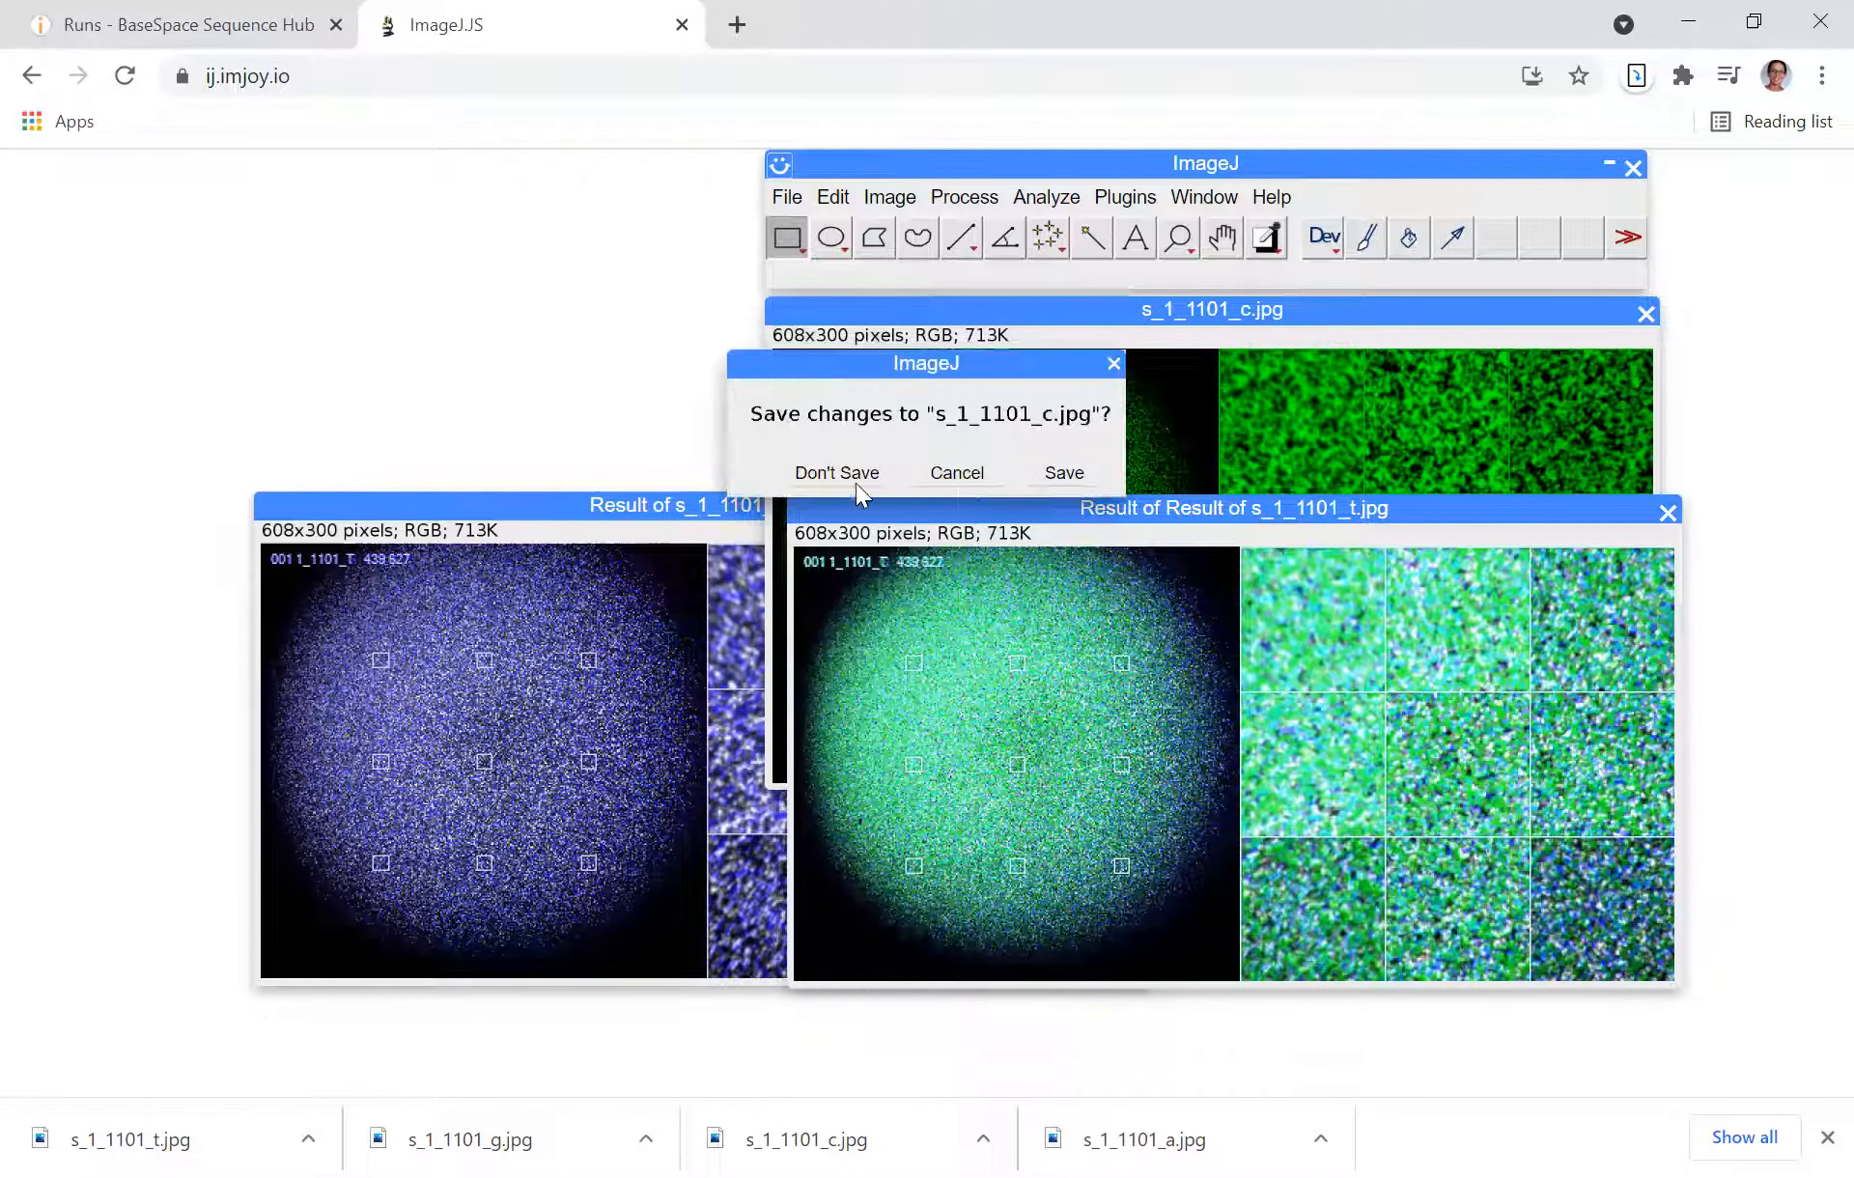
click(854, 482)
click(734, 506)
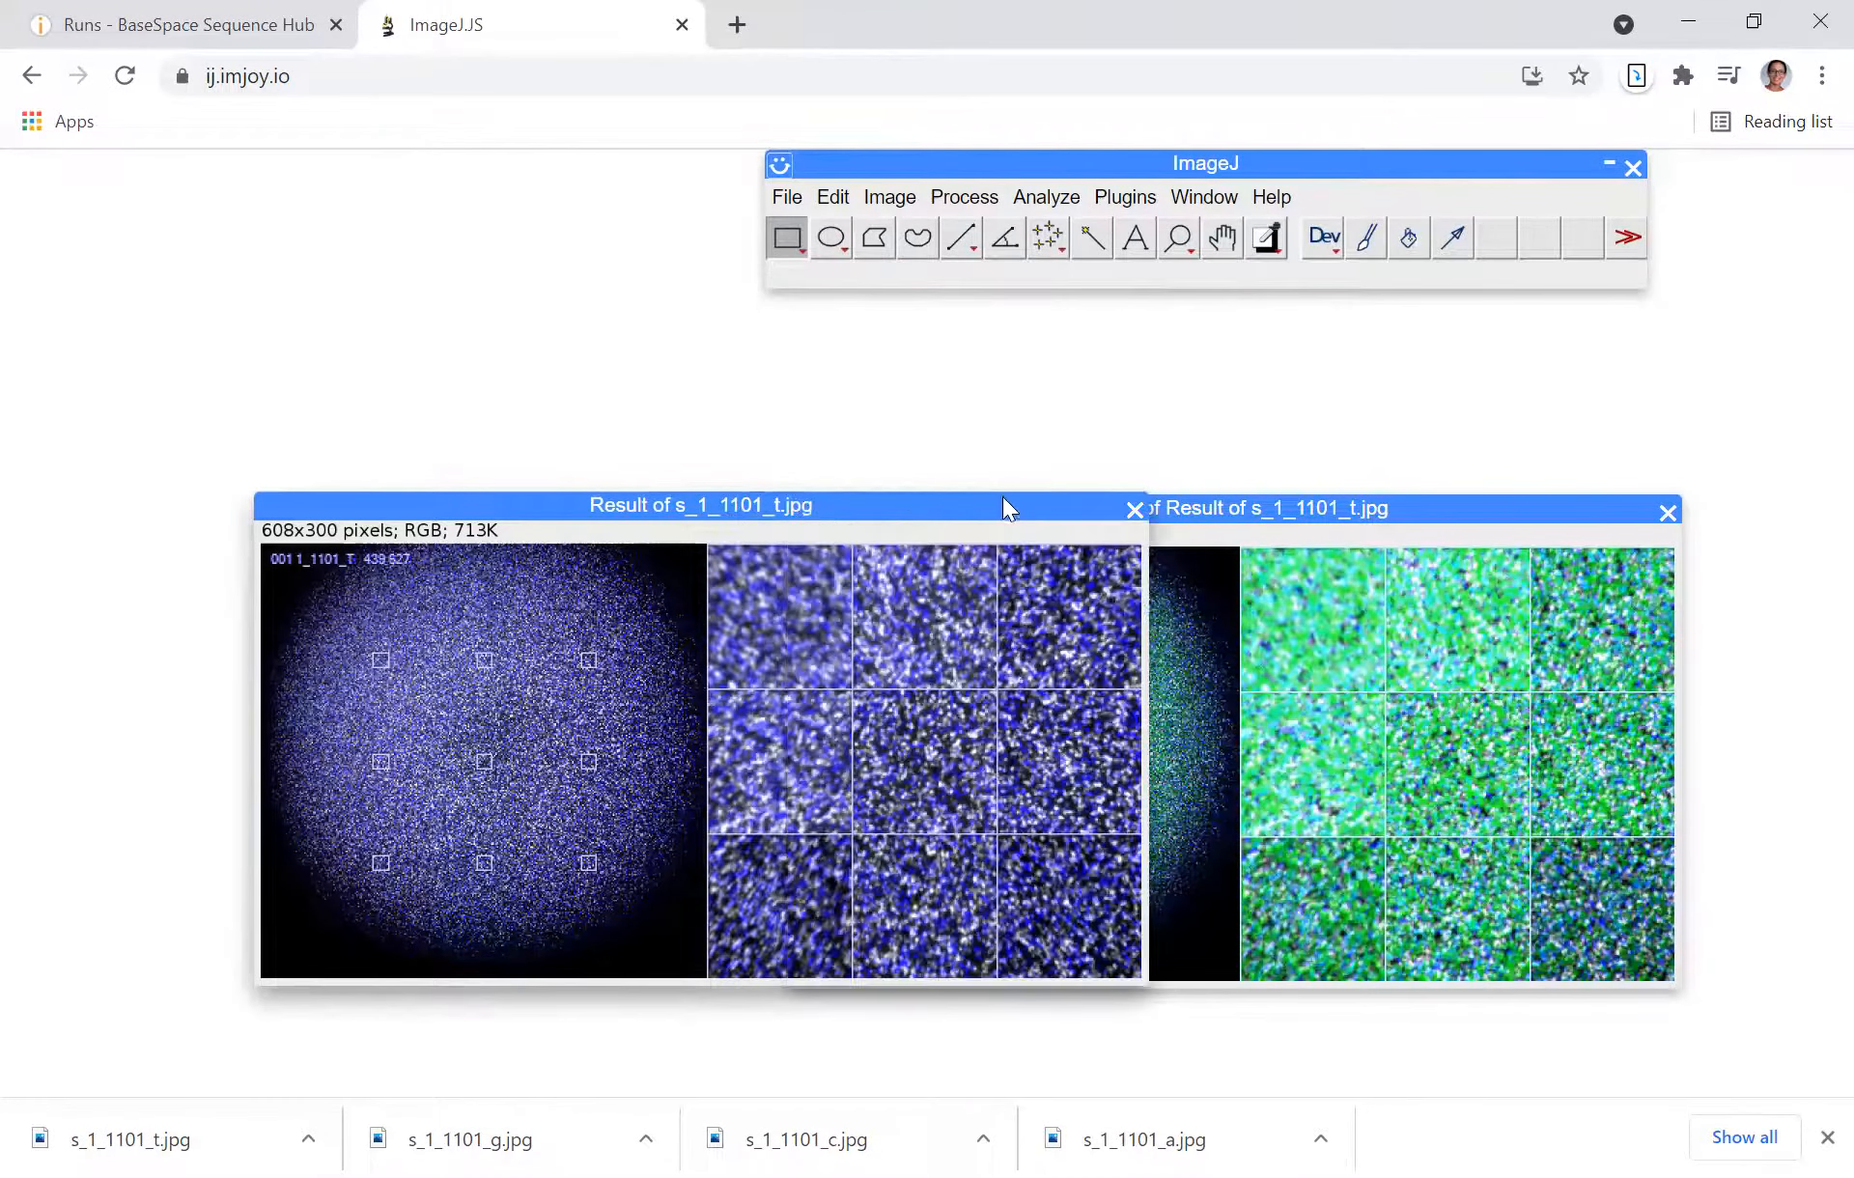
click(1134, 509)
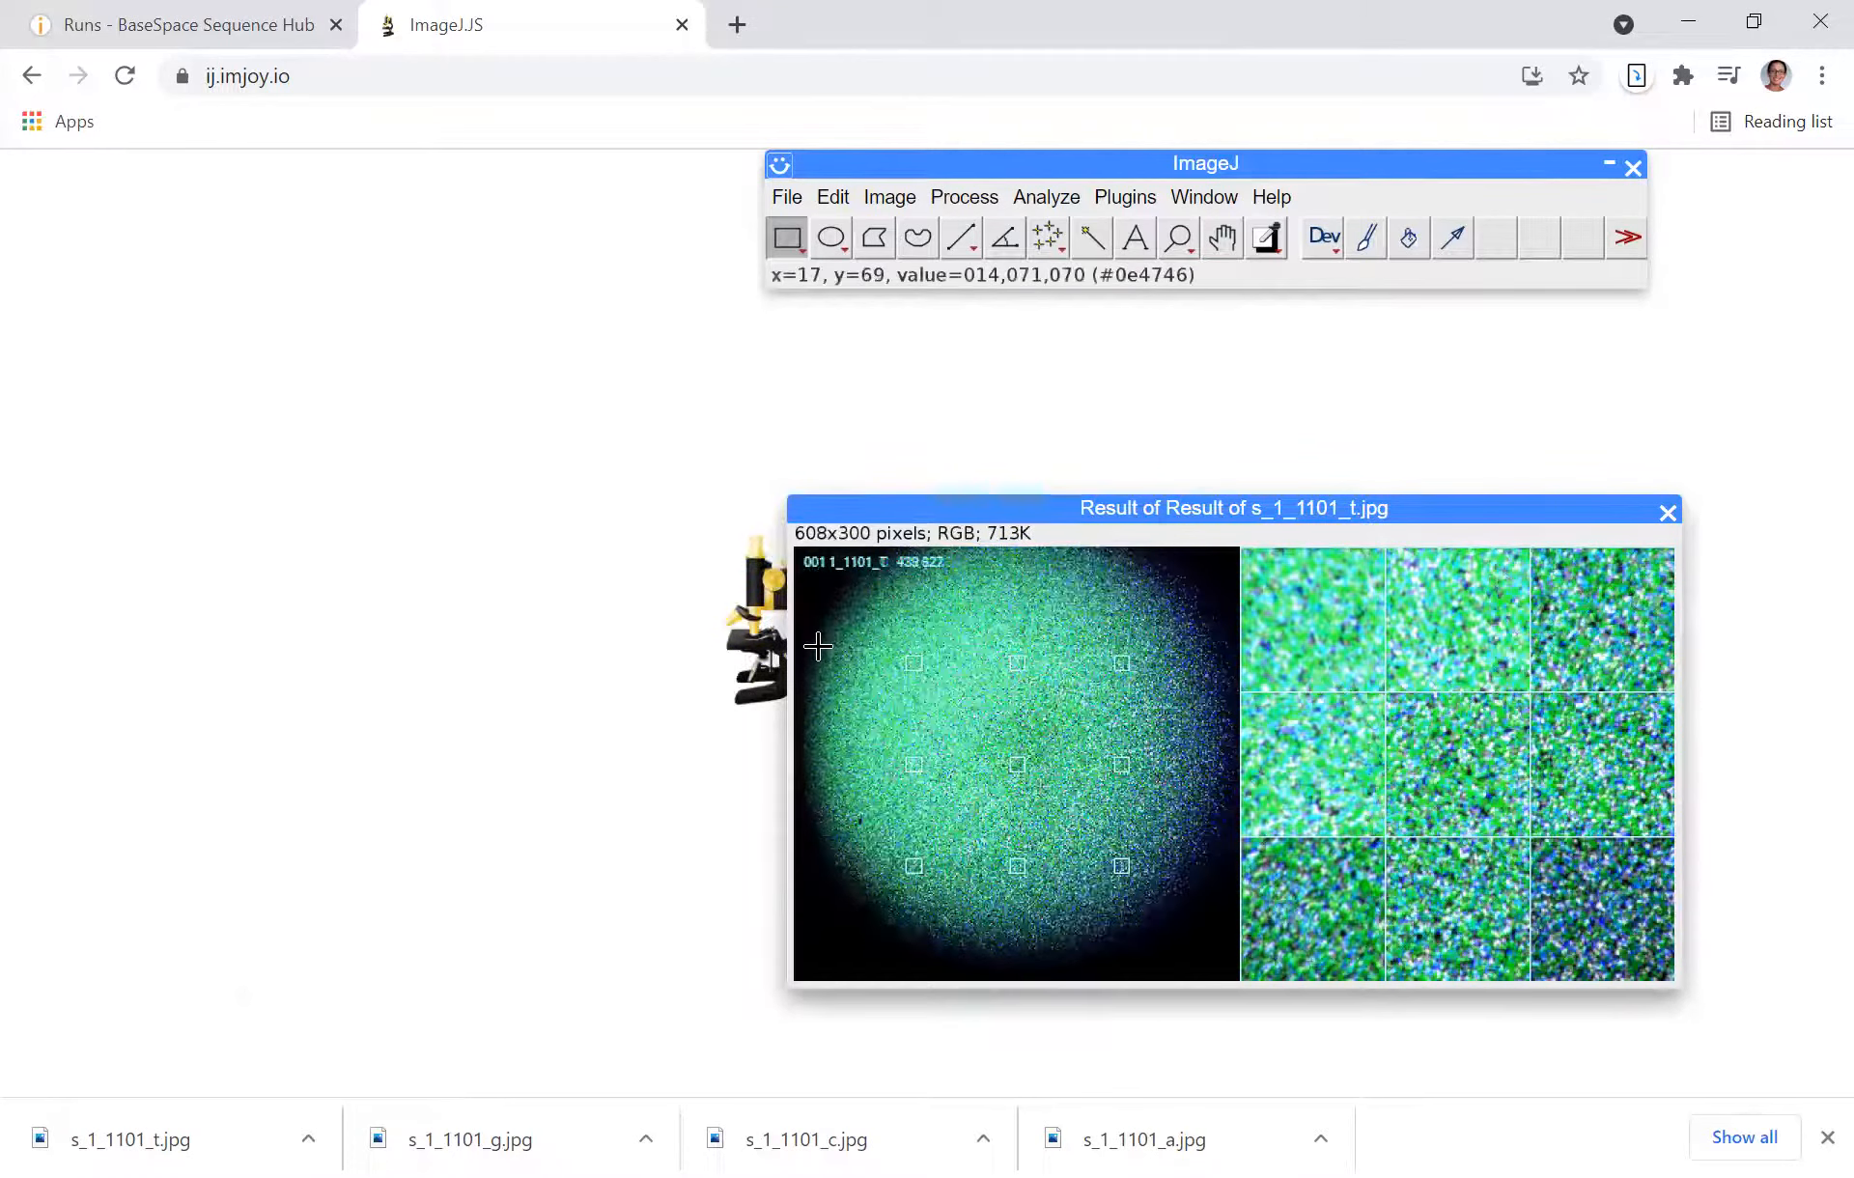
- Open the local image file s_1_1101_a from the Downloads folder
click(813, 199)
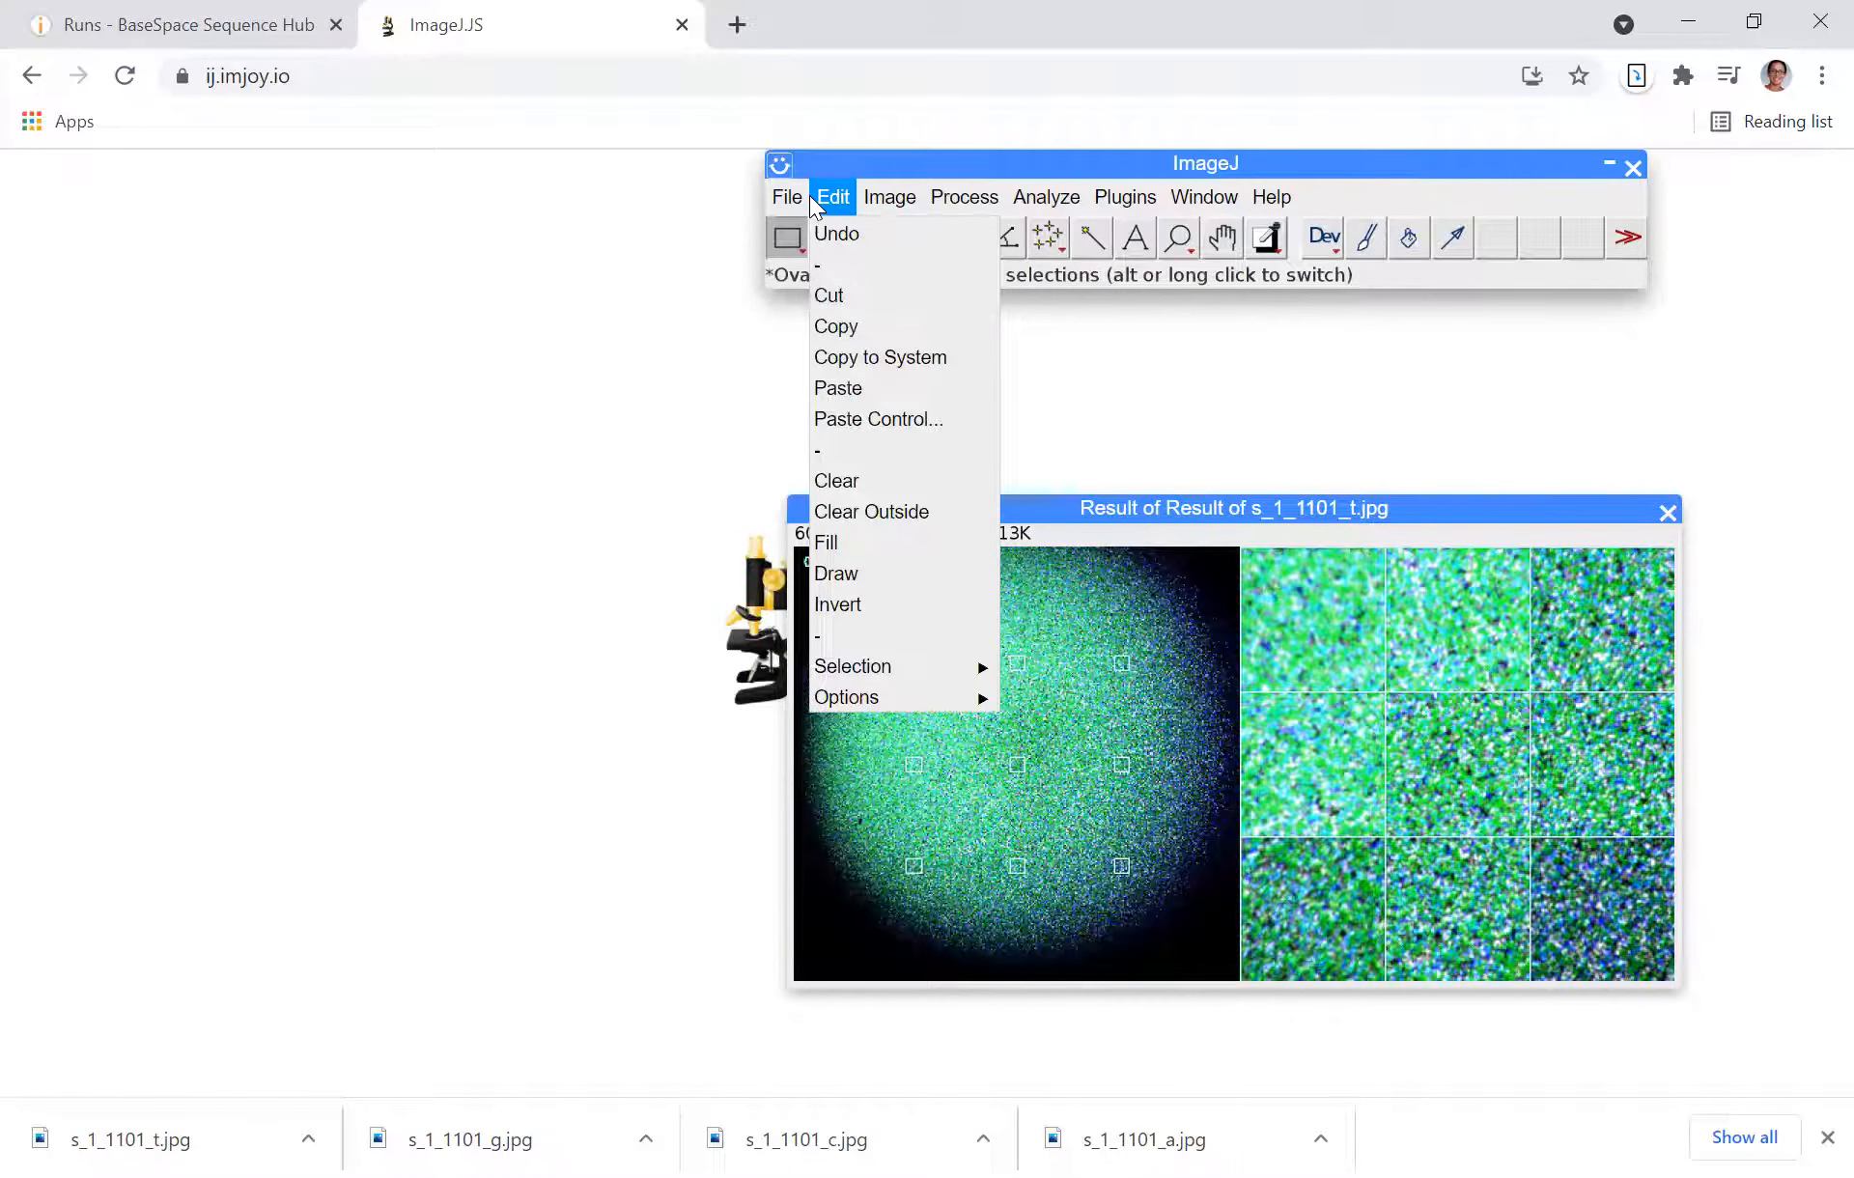
click(787, 197)
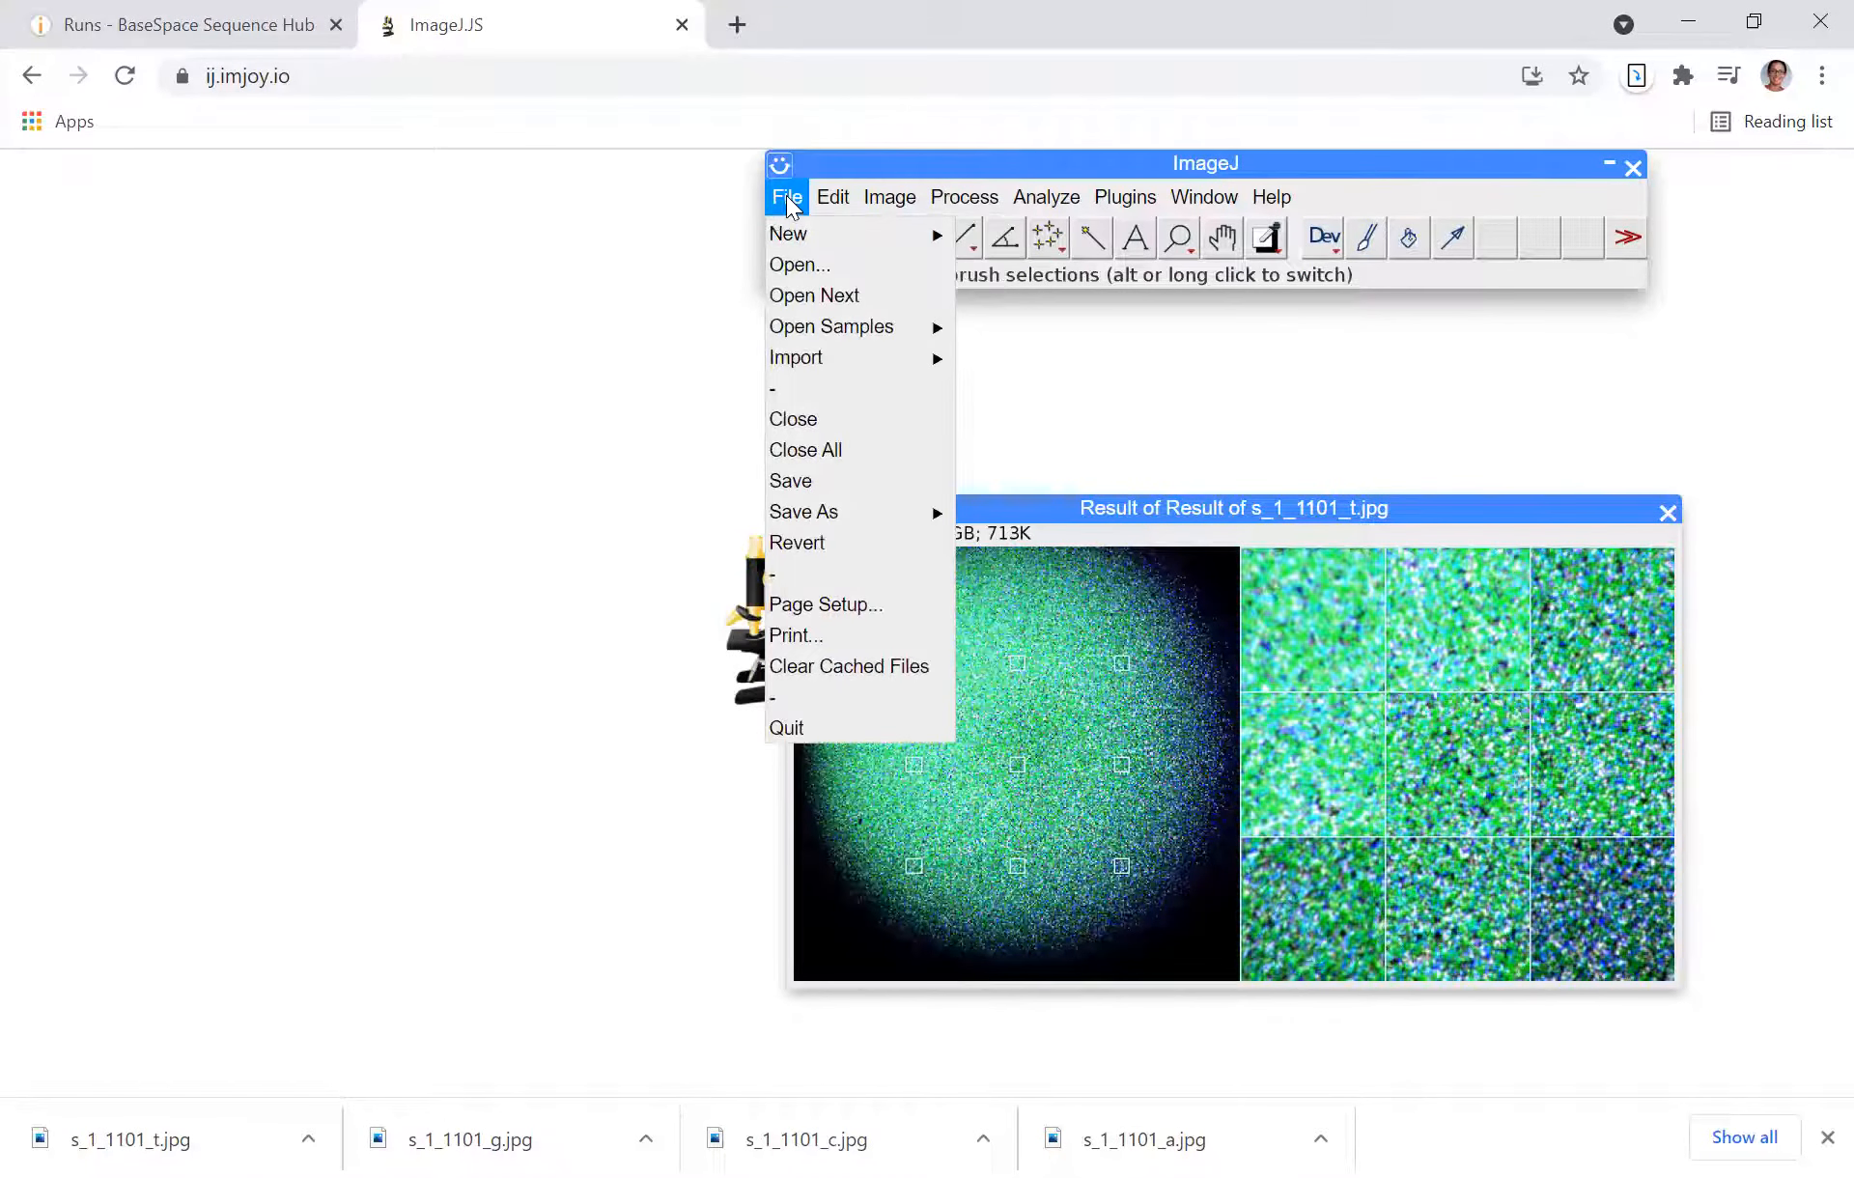
click(790, 267)
click(627, 666)
click(348, 342)
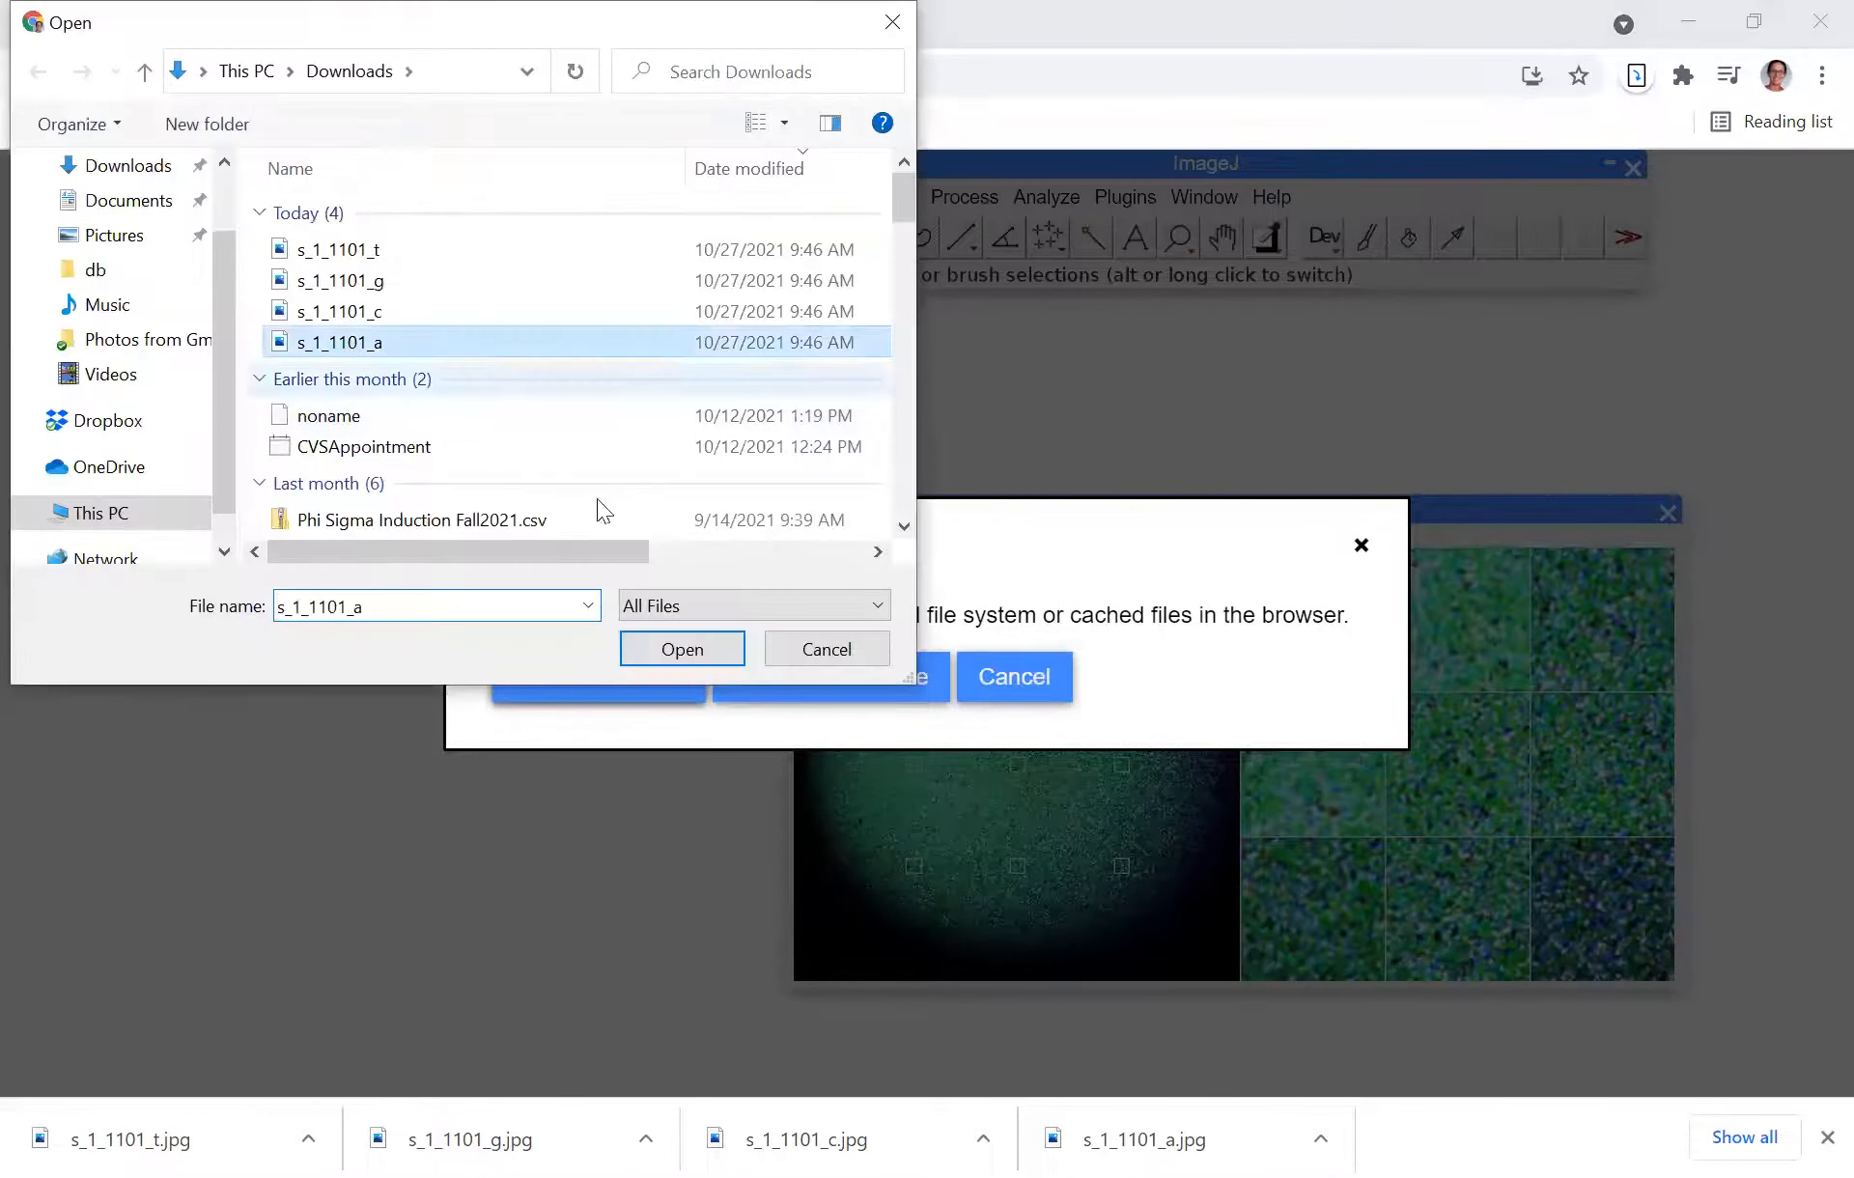
click(664, 660)
- Convert the s_1_1101_a.jpg image to 8-bit and apply the Red lookup table to it
click(890, 198)
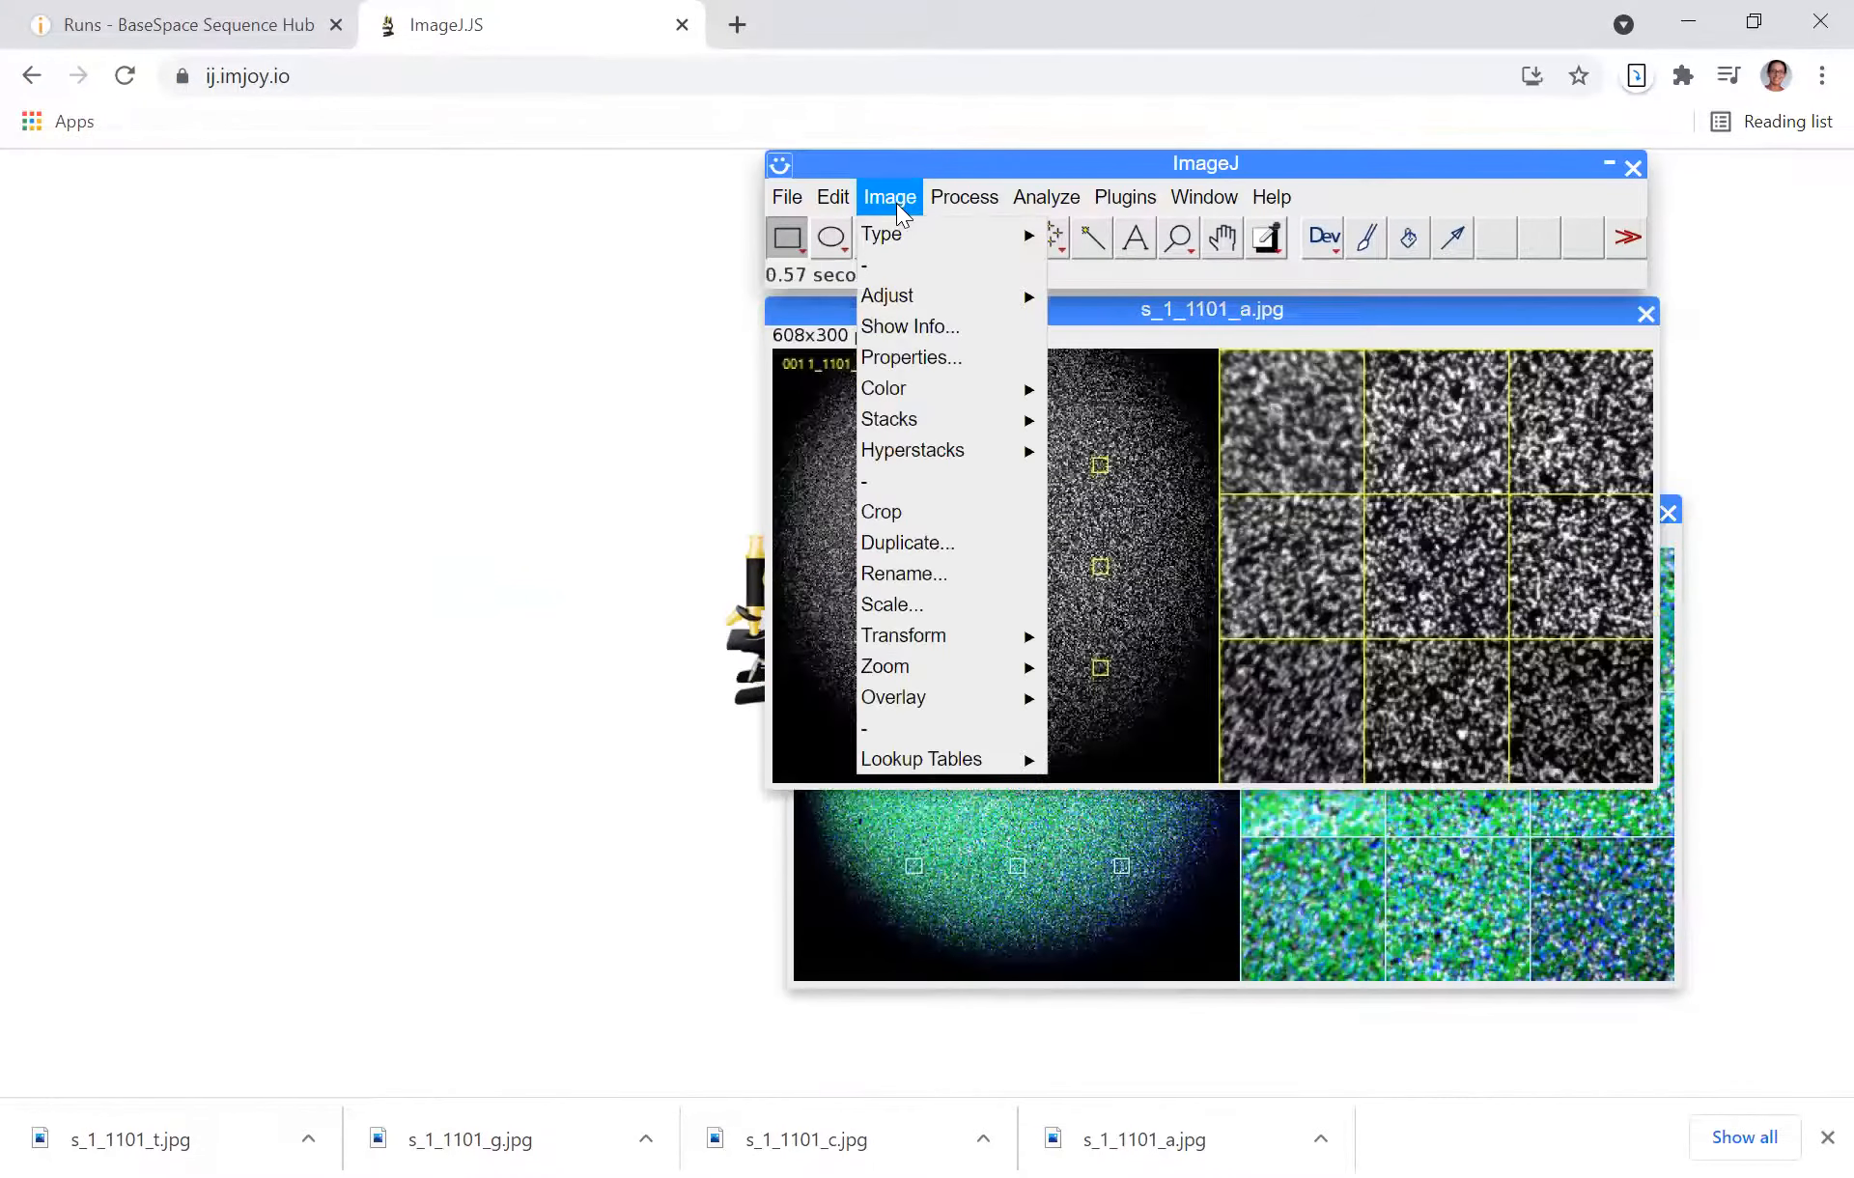
mouse_move(902, 232)
click(1092, 239)
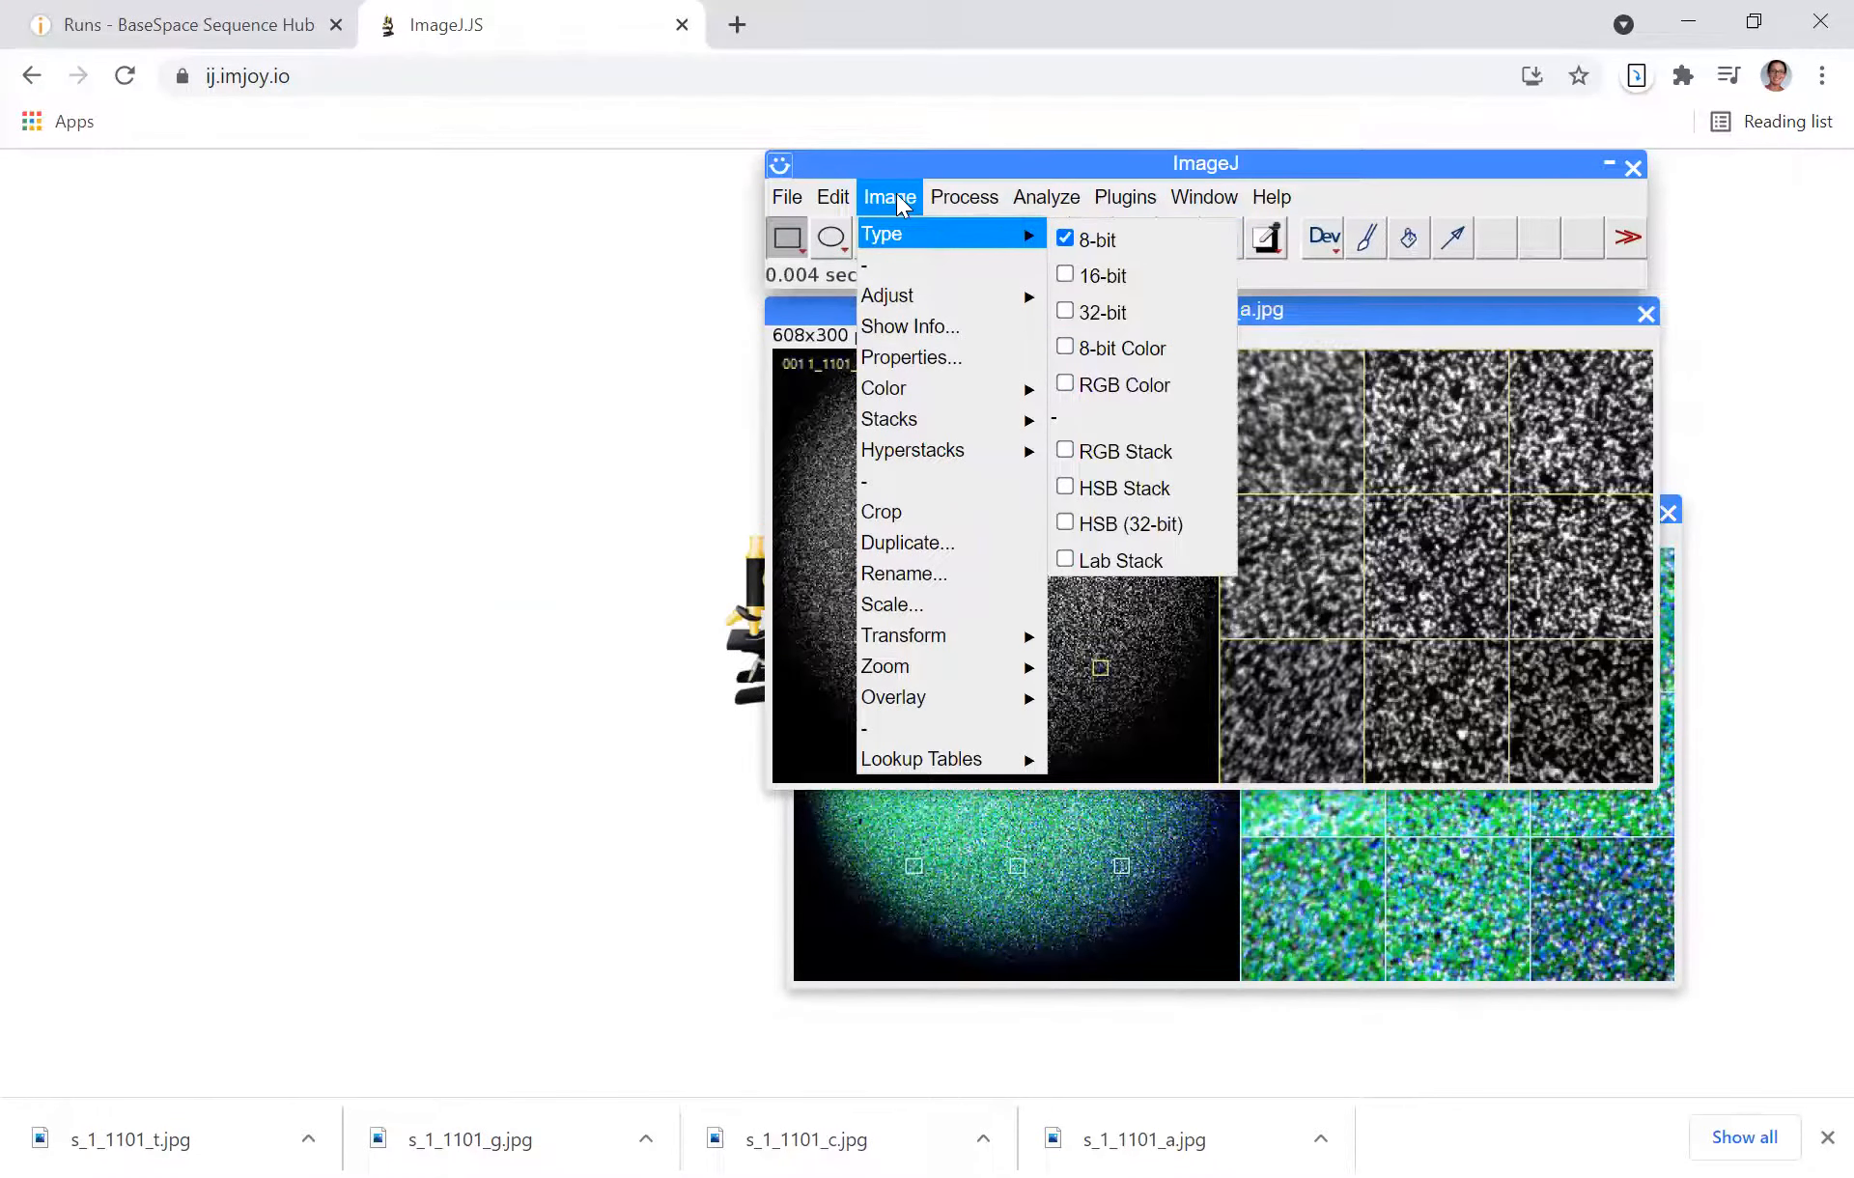
mouse_move(999, 768)
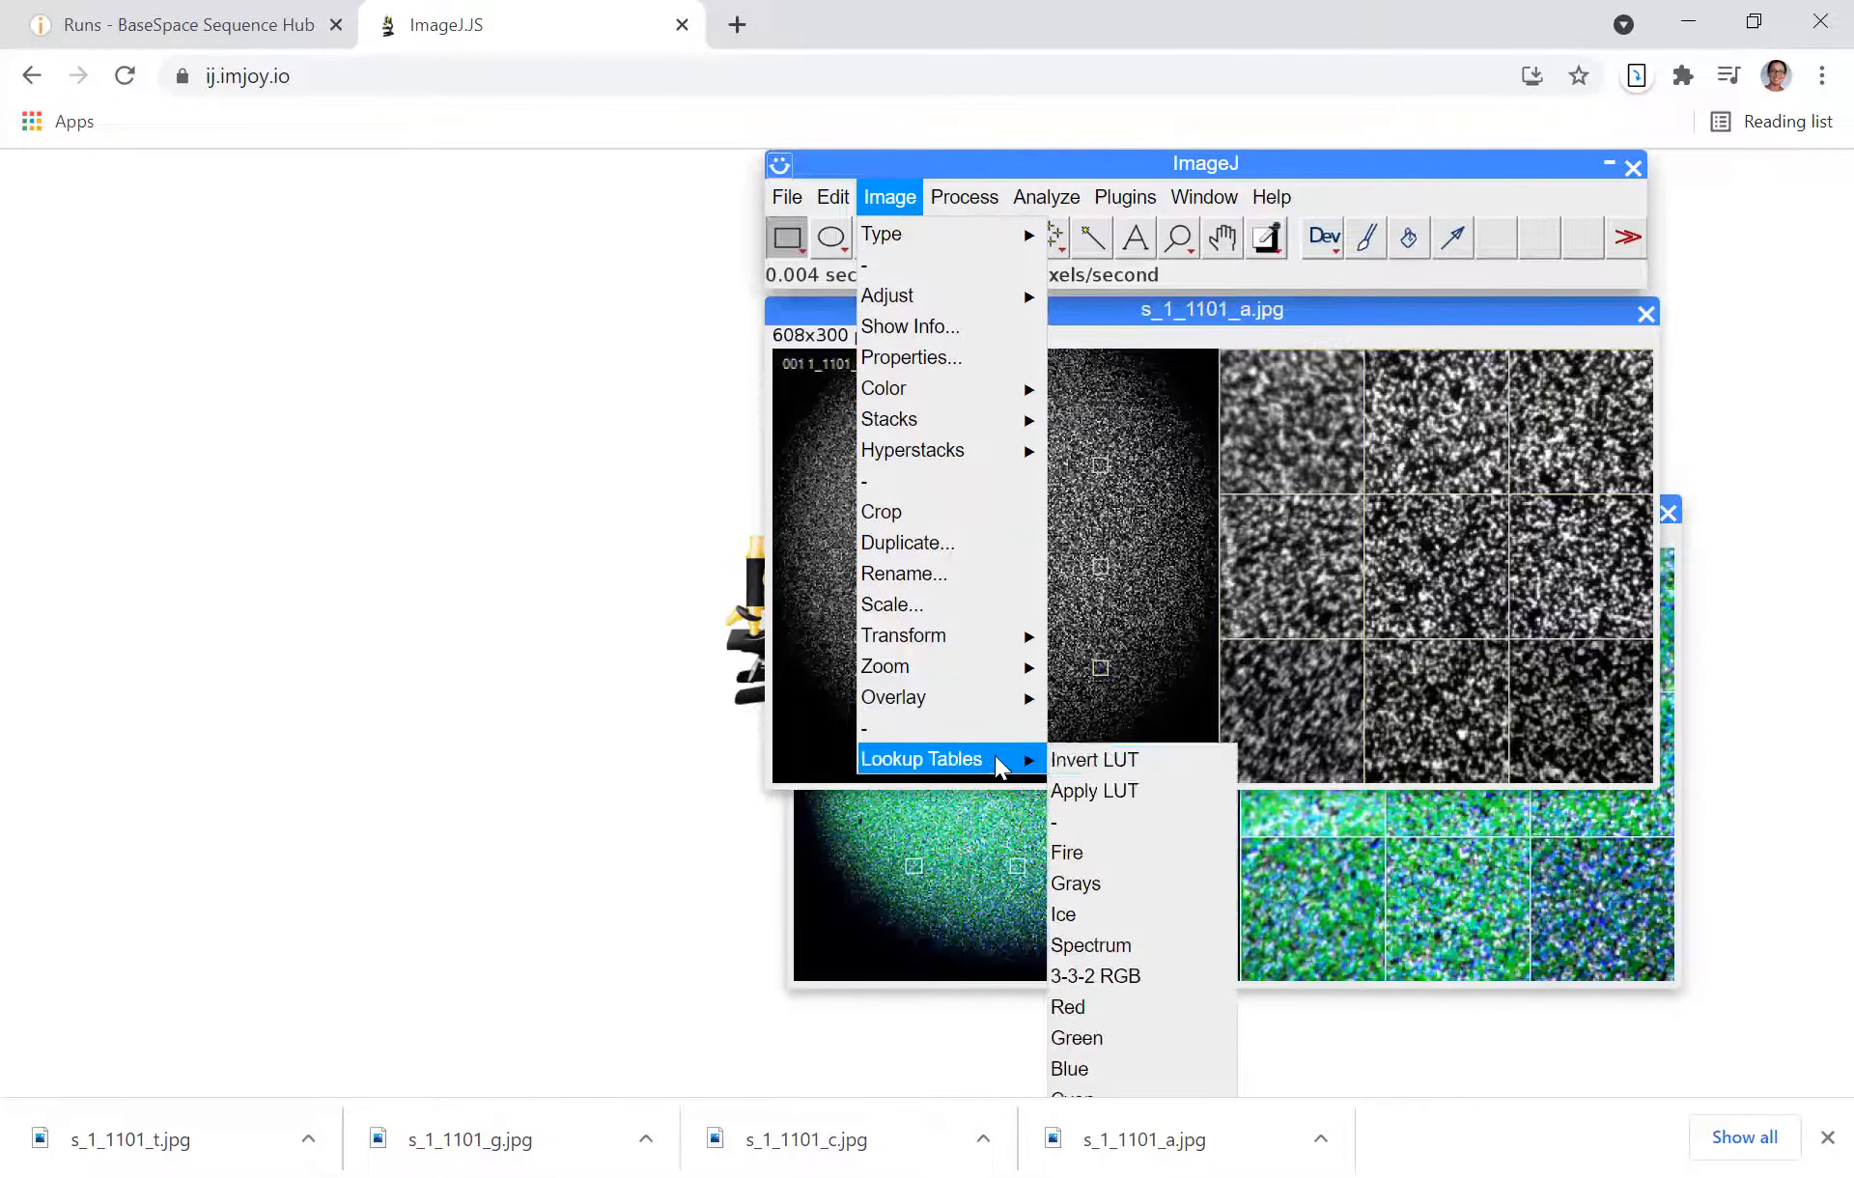
click(1080, 1006)
- Convert the red s_1_1101_a.jpg image to RGB Color
click(965, 197)
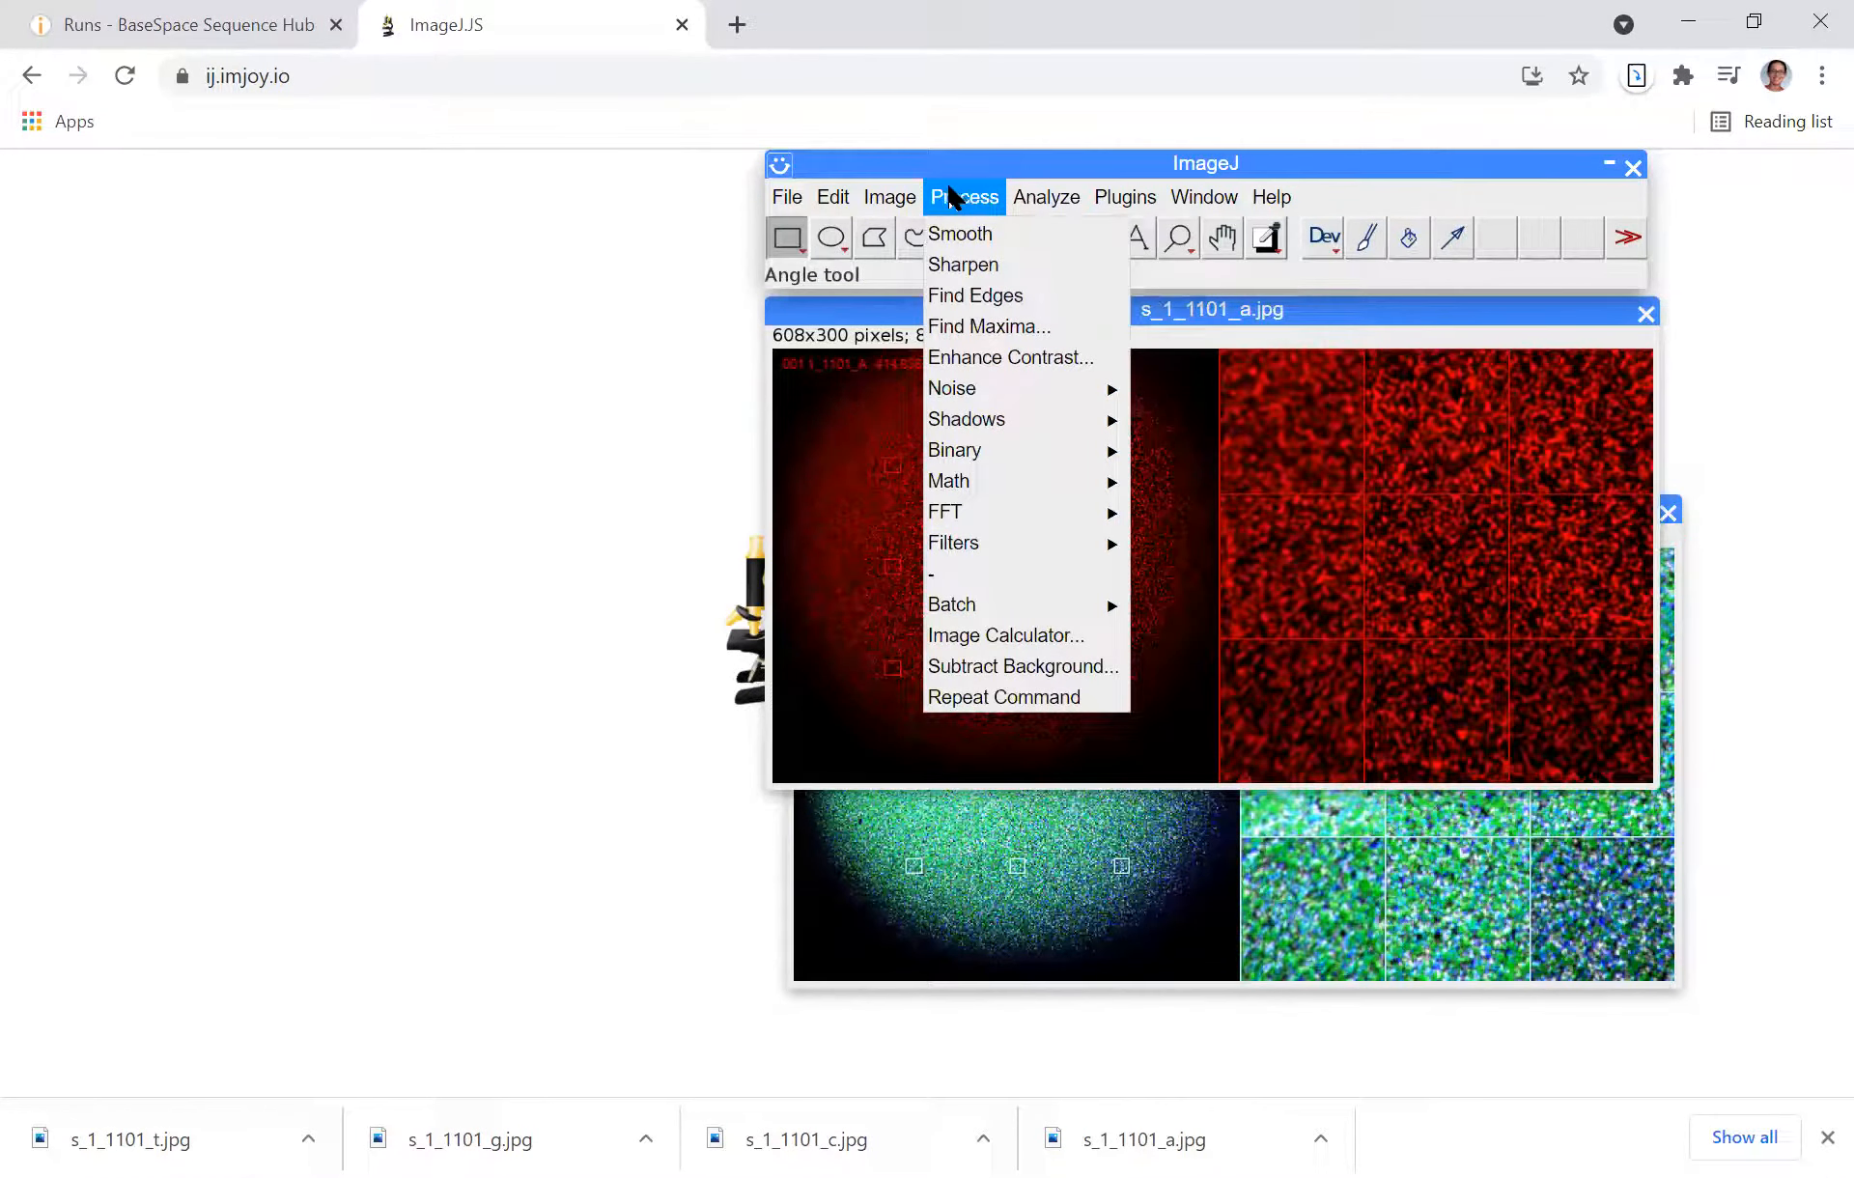
click(913, 193)
mouse_move(904, 230)
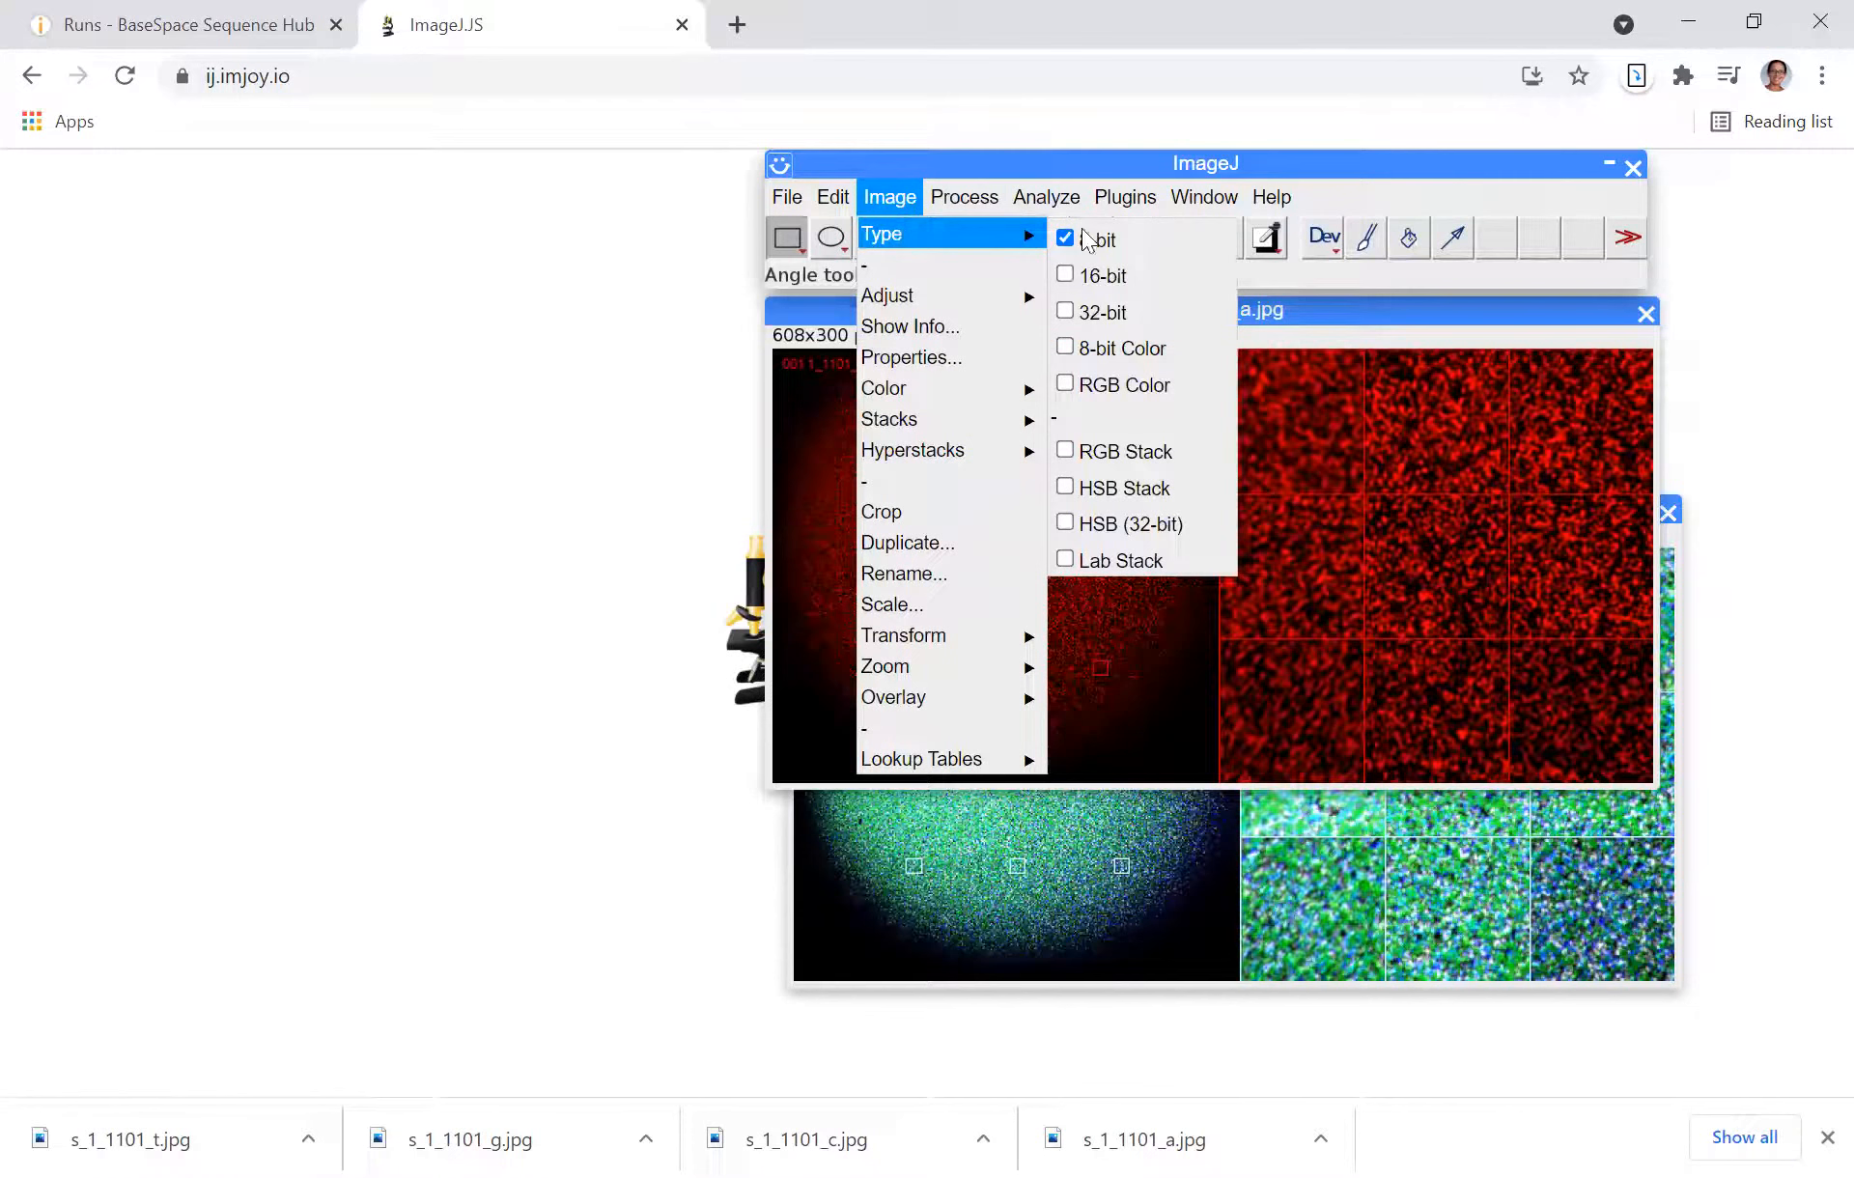
click(1101, 383)
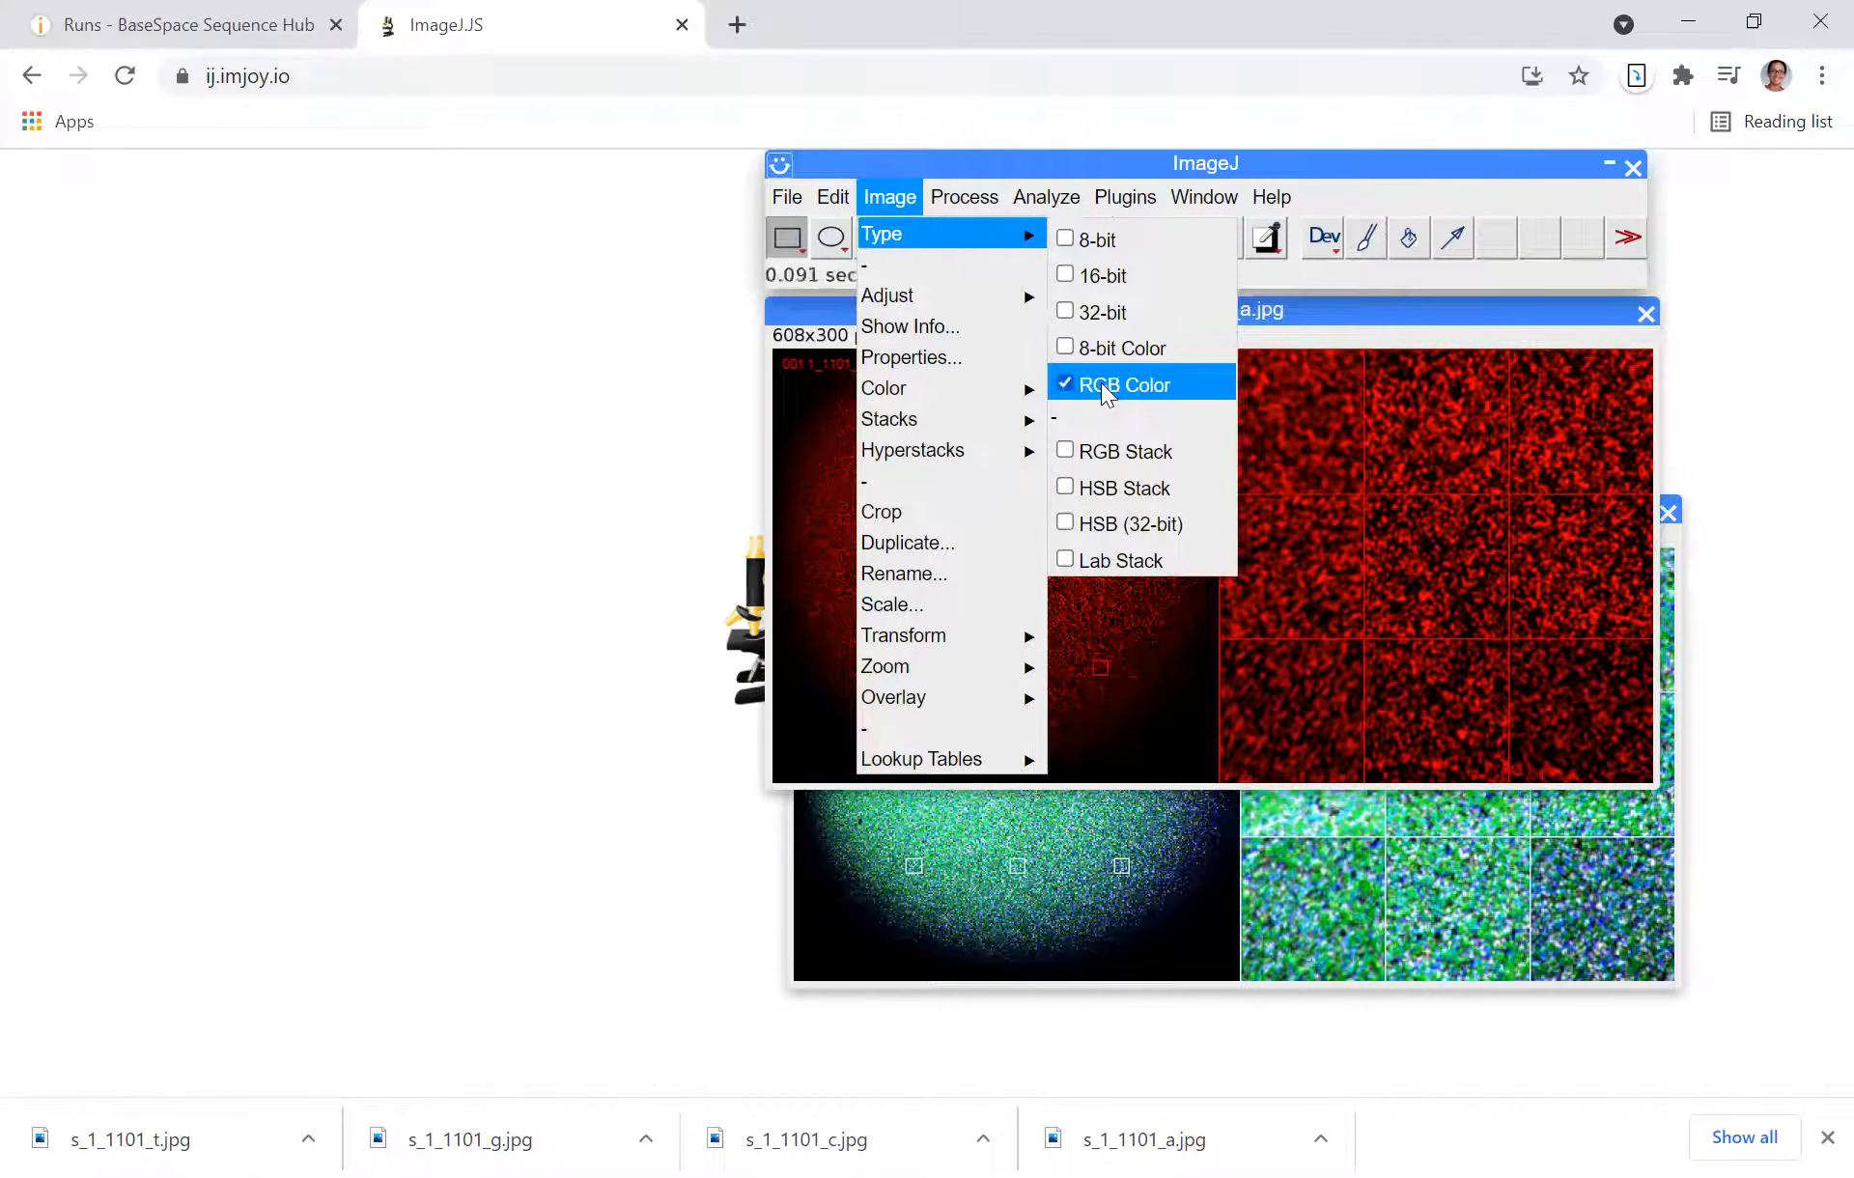
- Add Result of Result of s_1_1101_t.jpg and s_1_1101_a.jpg with the Image Calculator, creating the result in a new window
click(975, 195)
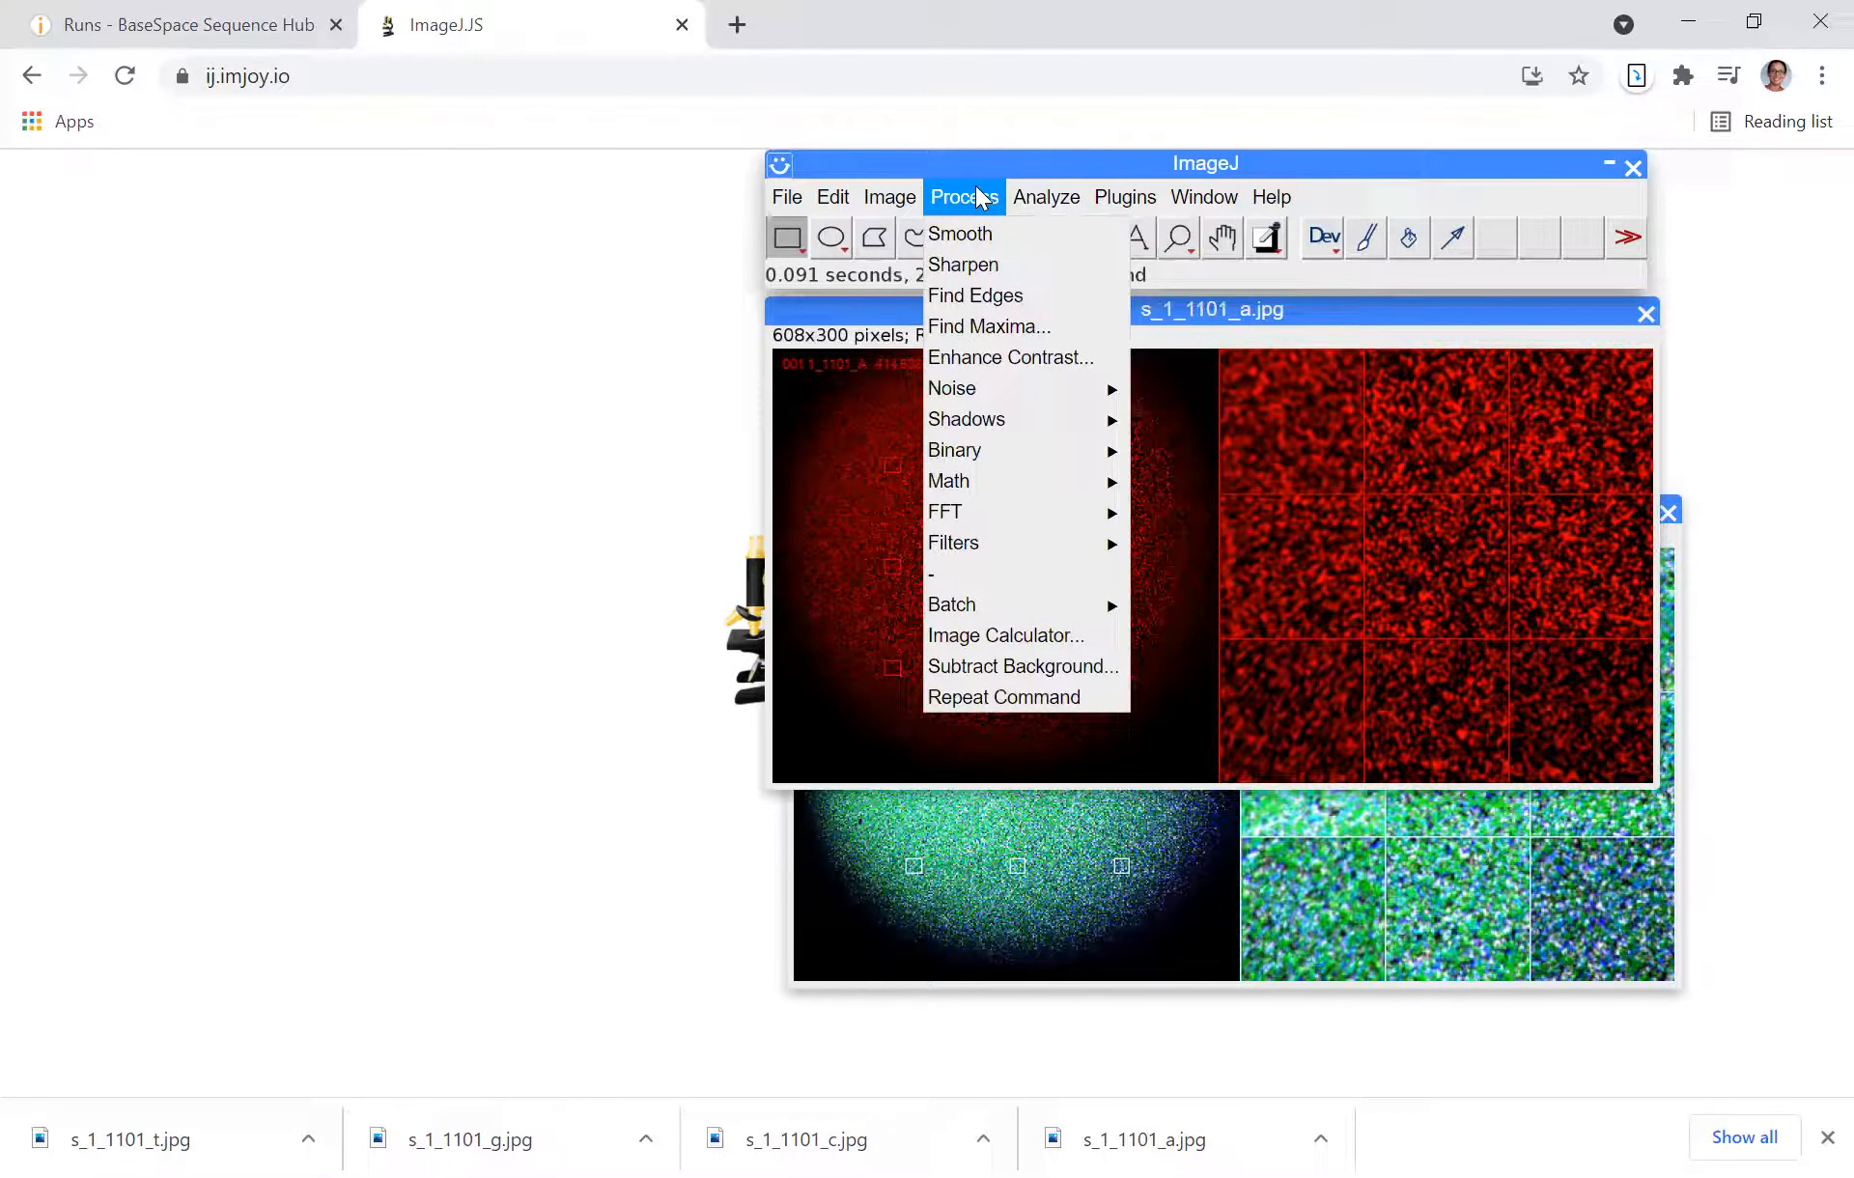
click(1001, 636)
click(879, 466)
click(879, 537)
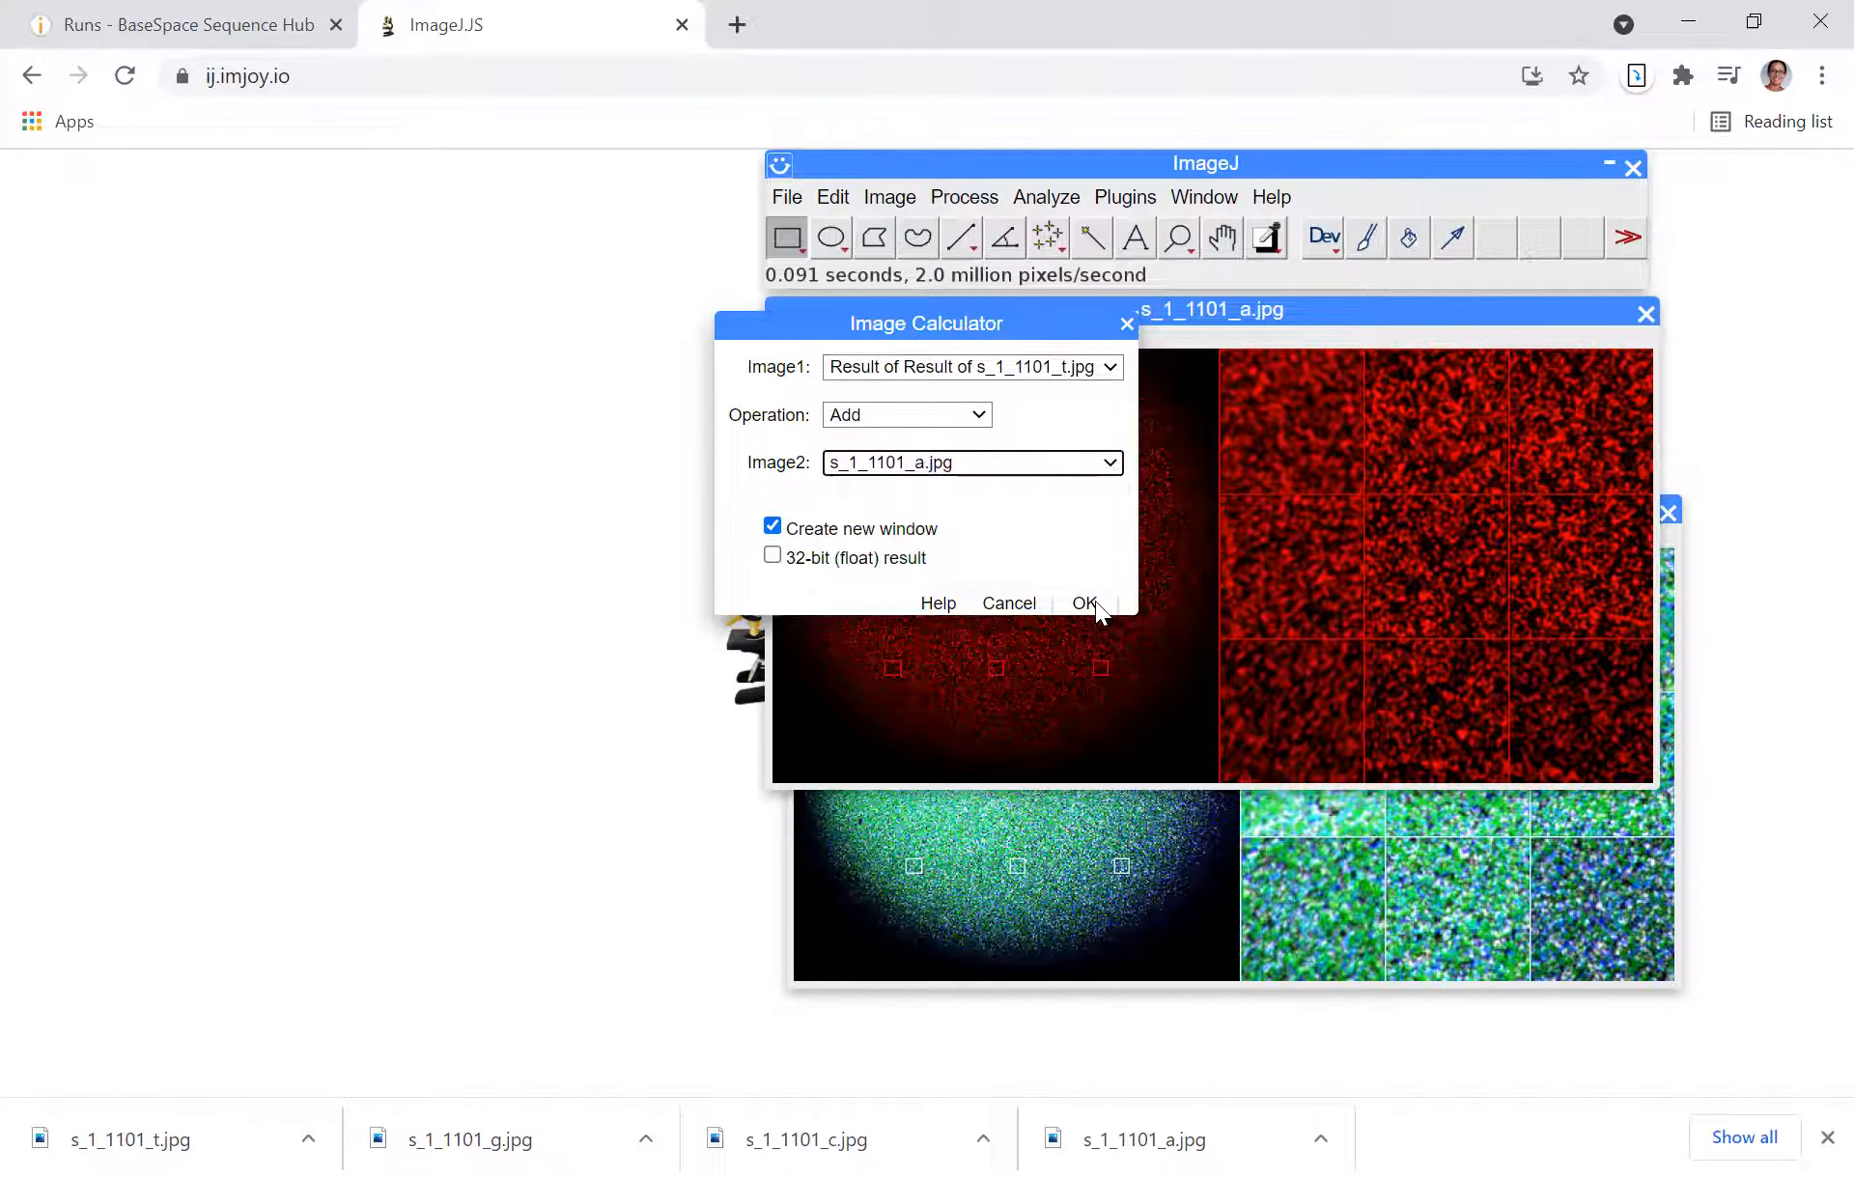
click(1095, 601)
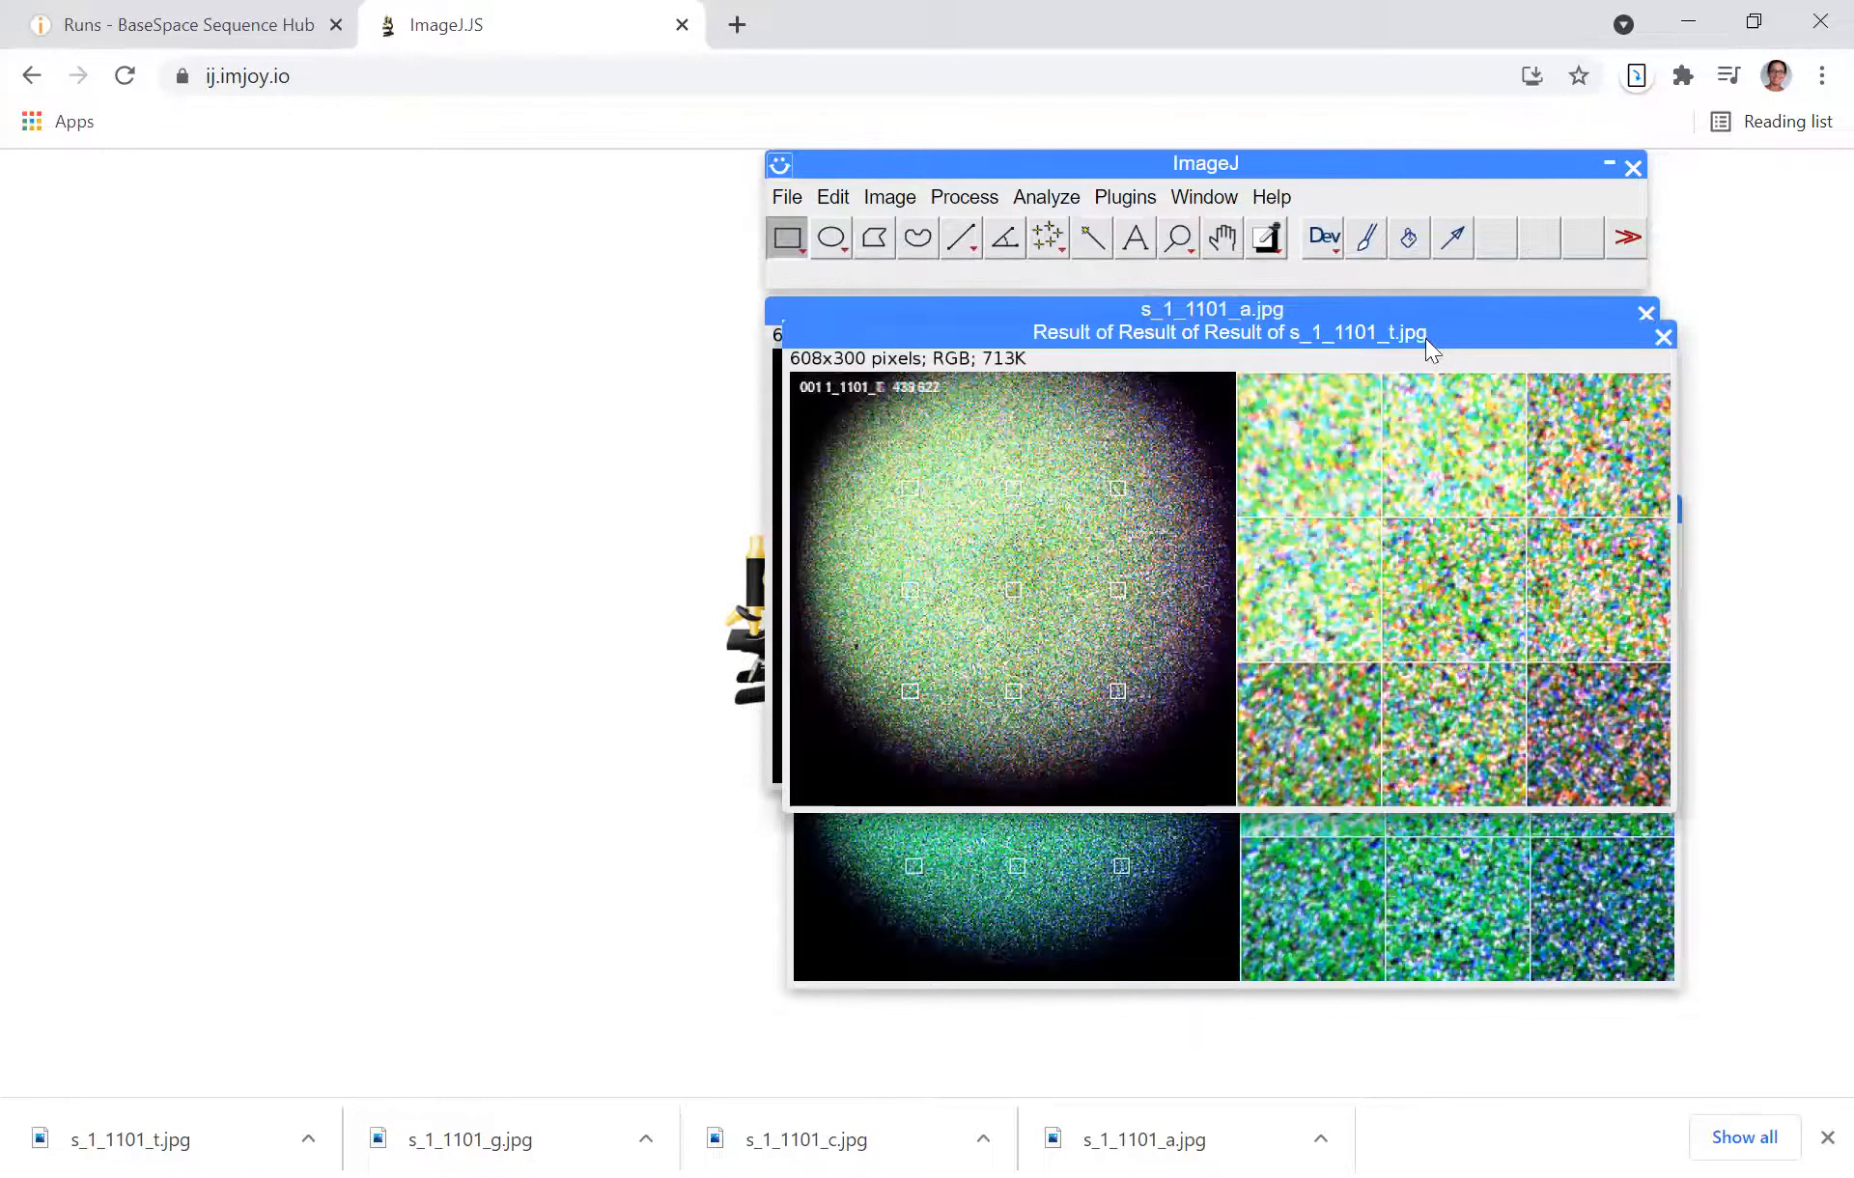
- Cancel closing s_1_1101_a.jpg and close the intermediate Result of Result of s_1_1101_t.jpg image
click(1646, 313)
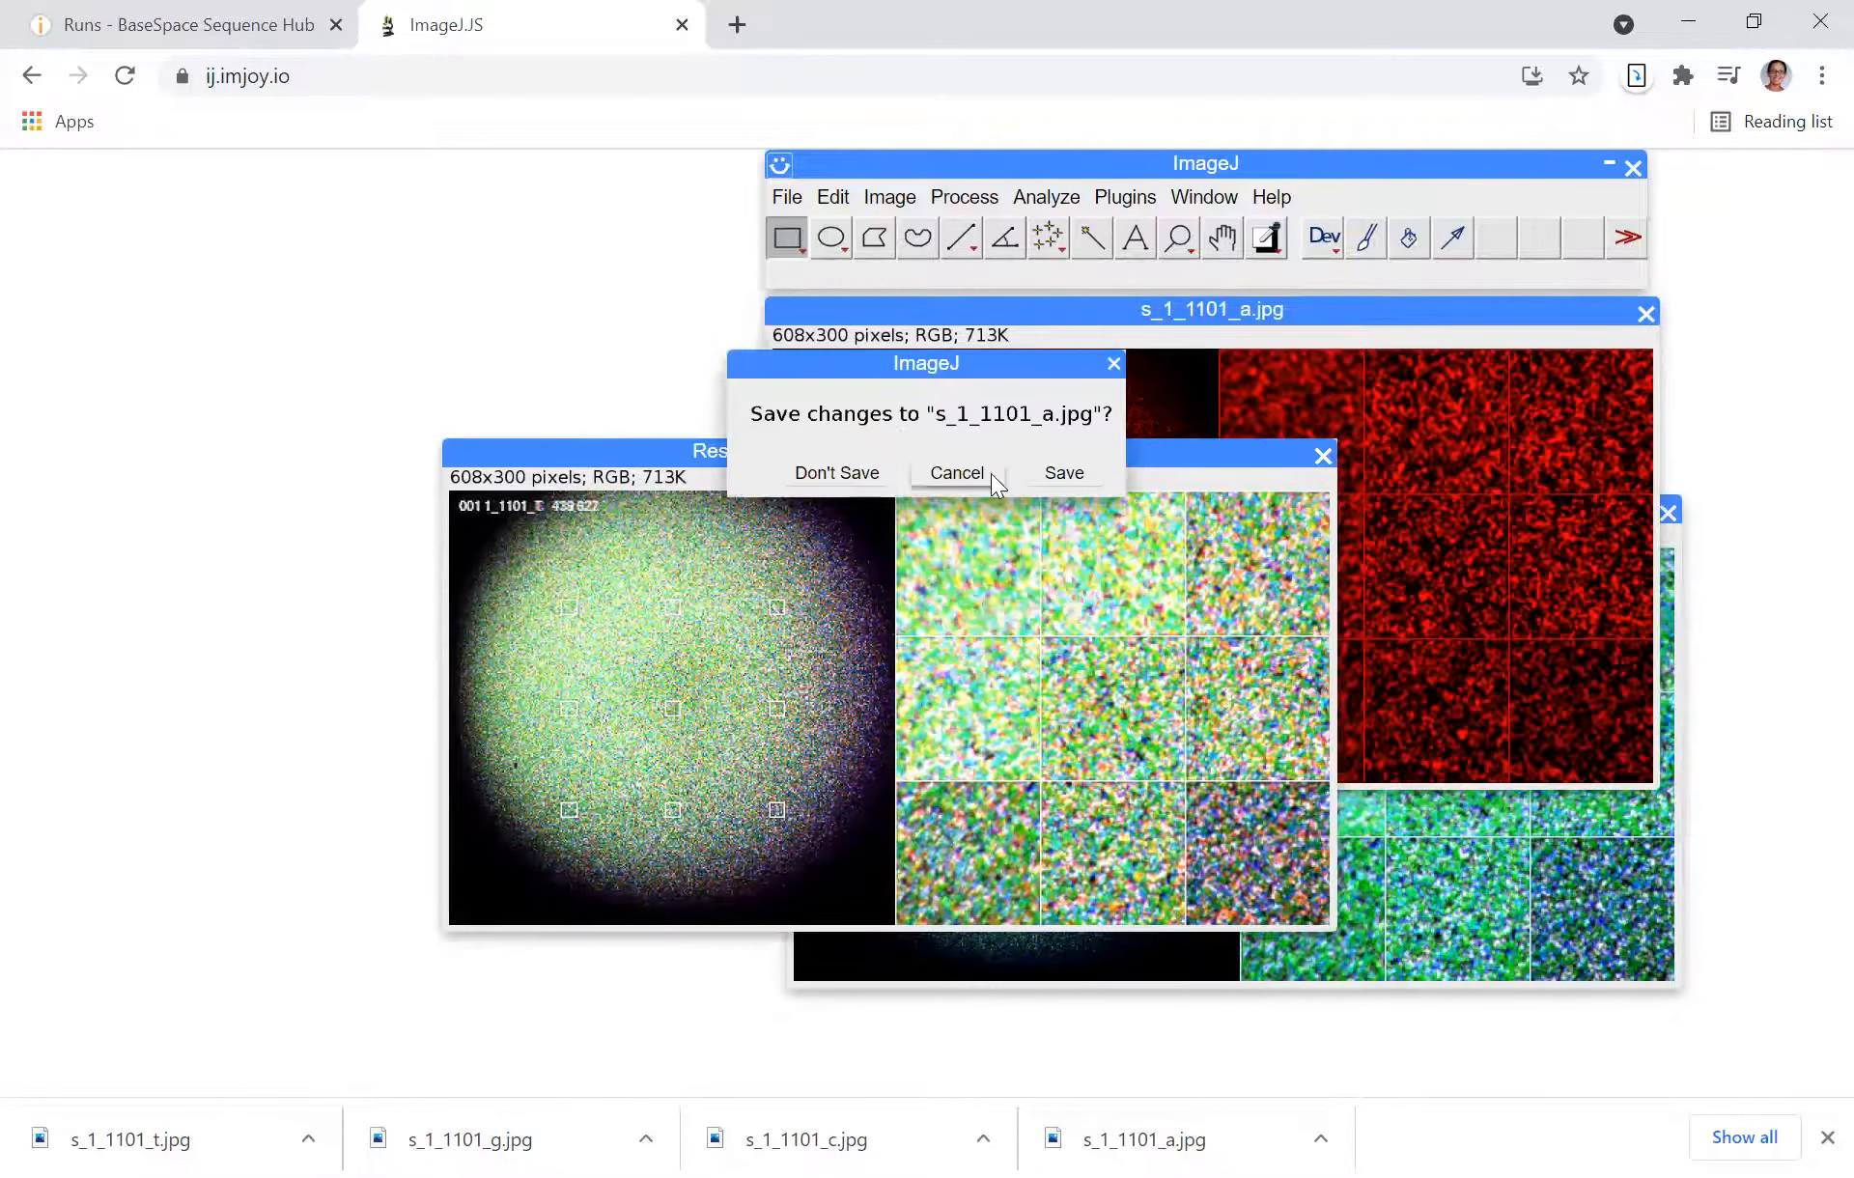
click(987, 473)
click(1671, 511)
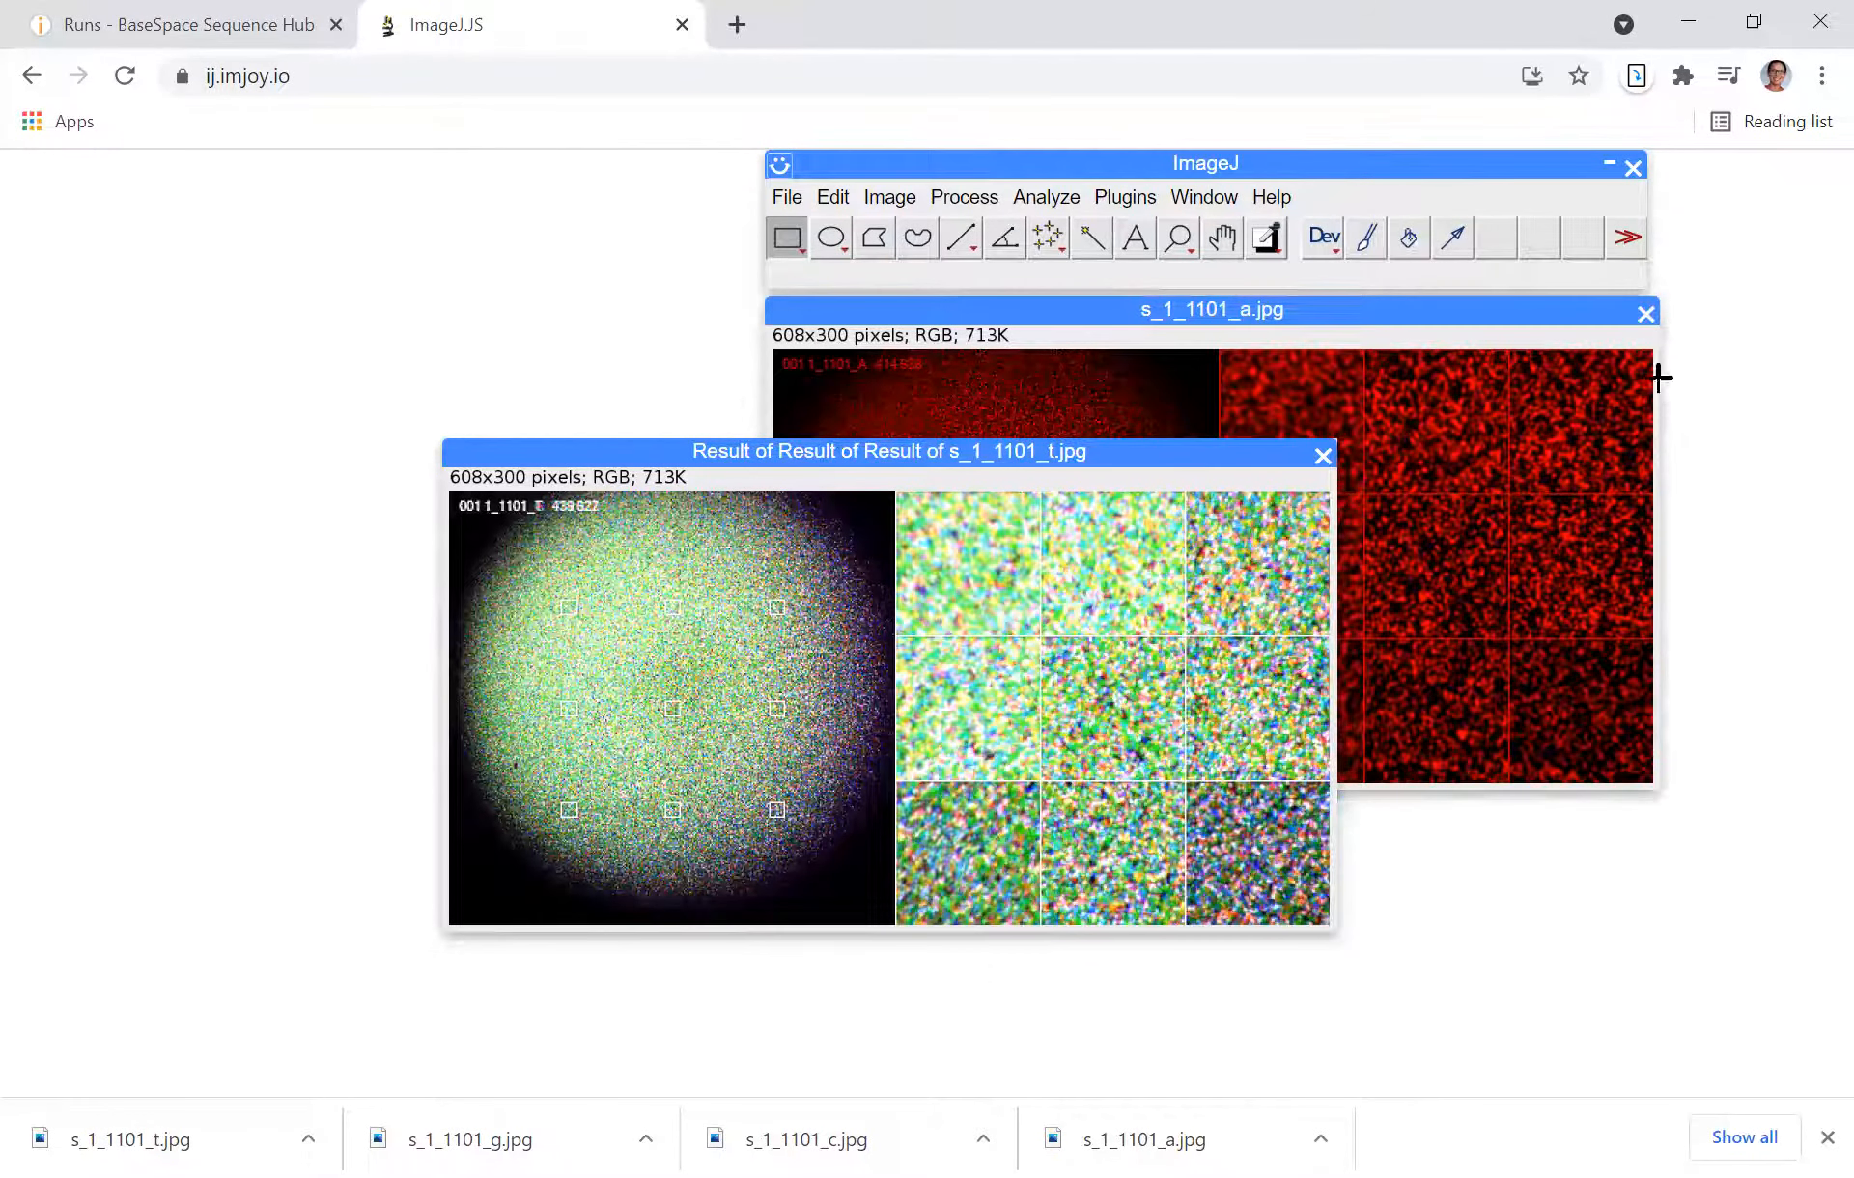
- Close s_1_1101_a.jpg without saving, then reposition and enlarge the window of the combined result image
click(1646, 313)
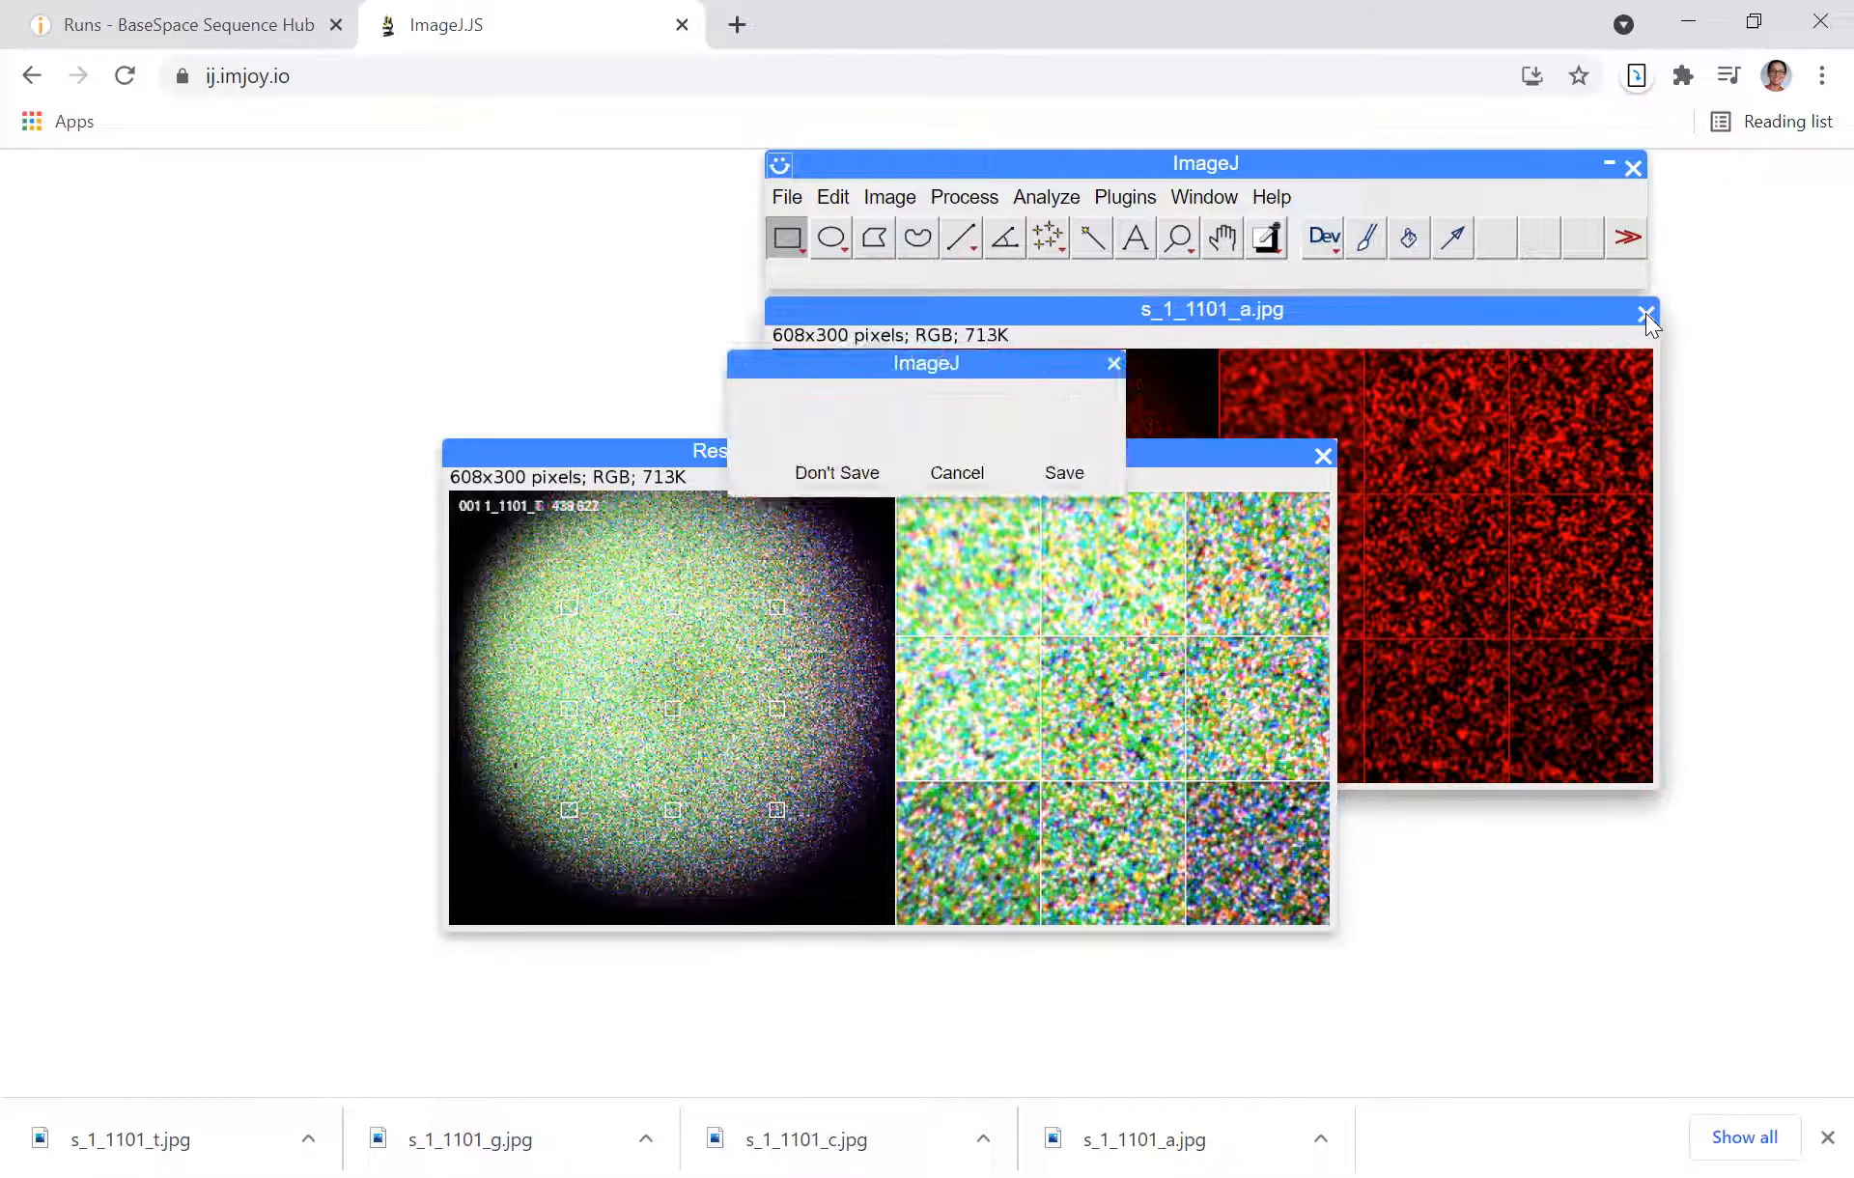
click(873, 471)
drag(803, 458, 756, 399)
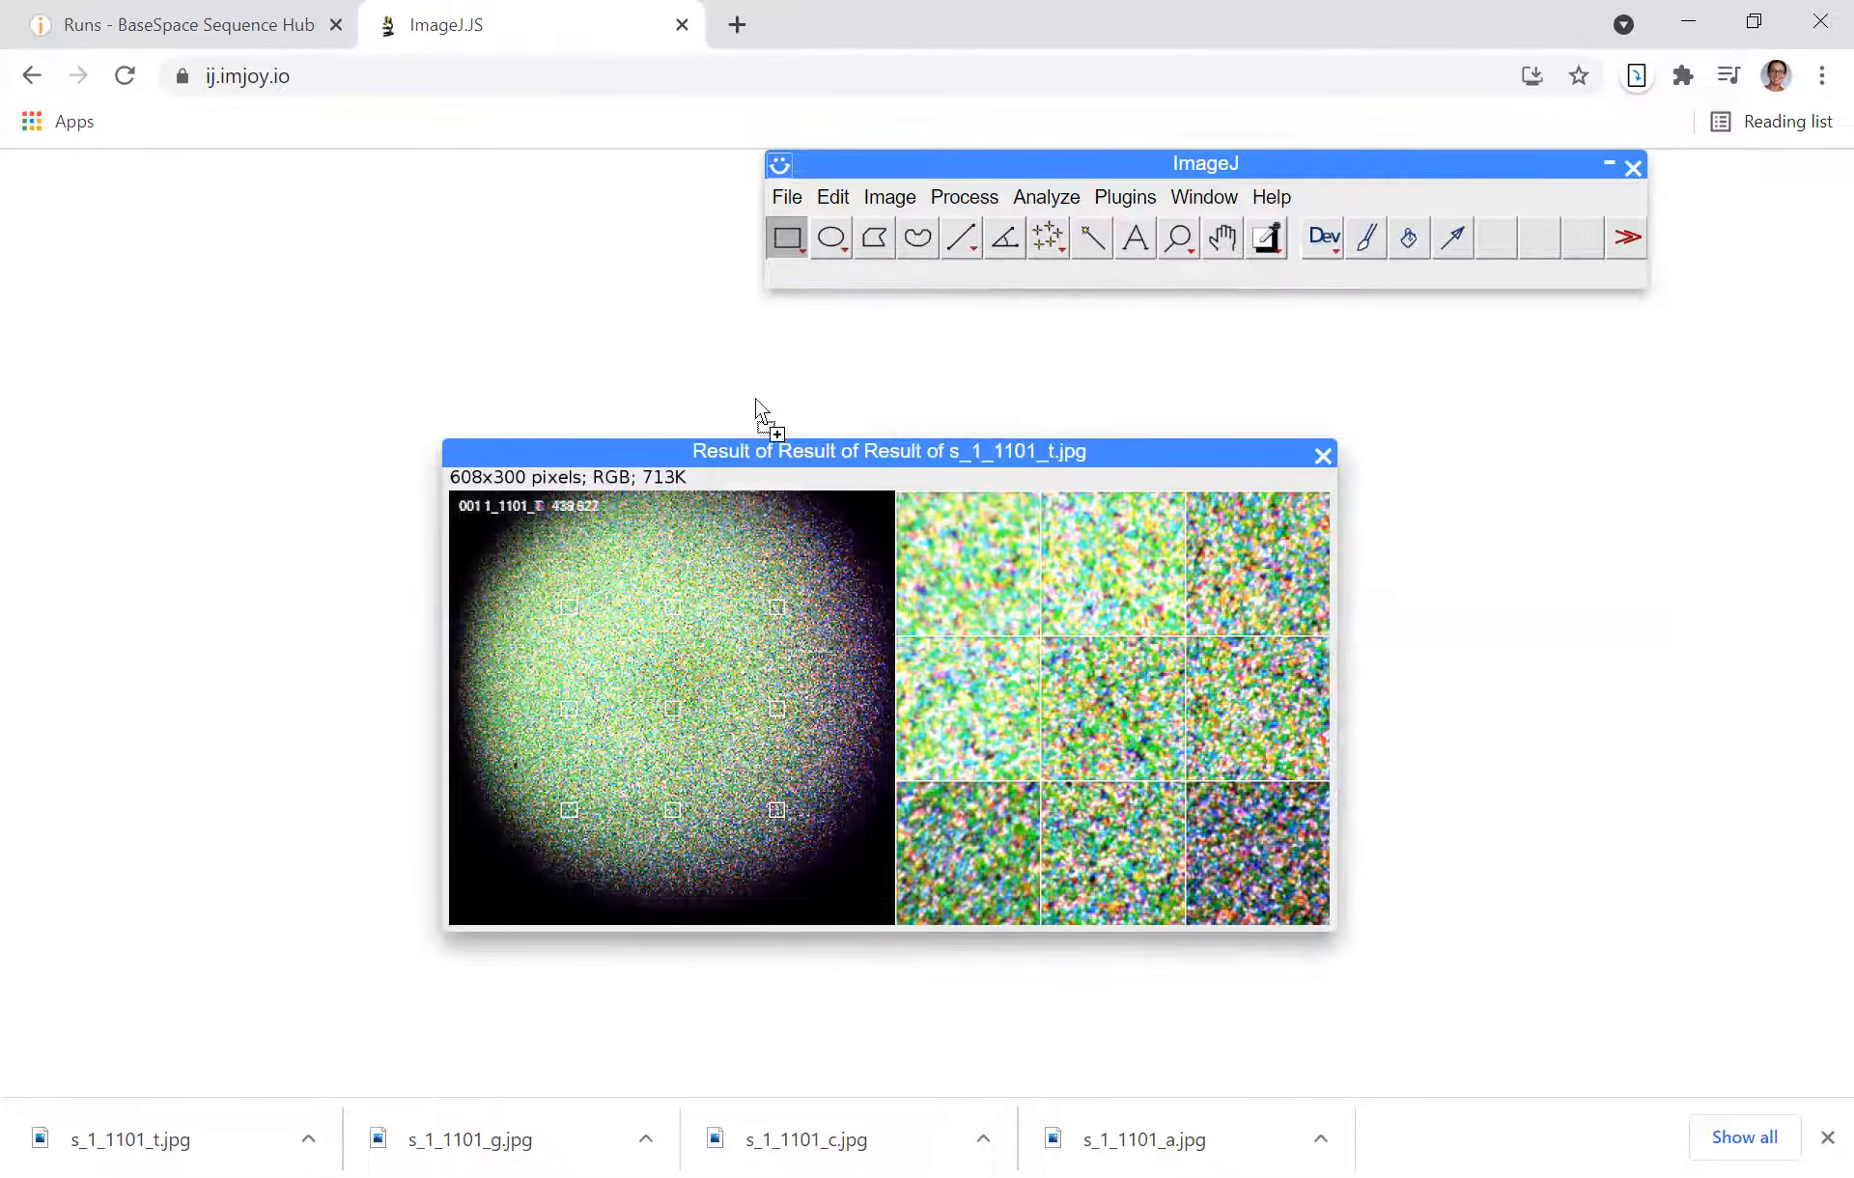
drag(844, 469, 720, 337)
drag(1225, 808, 1606, 964)
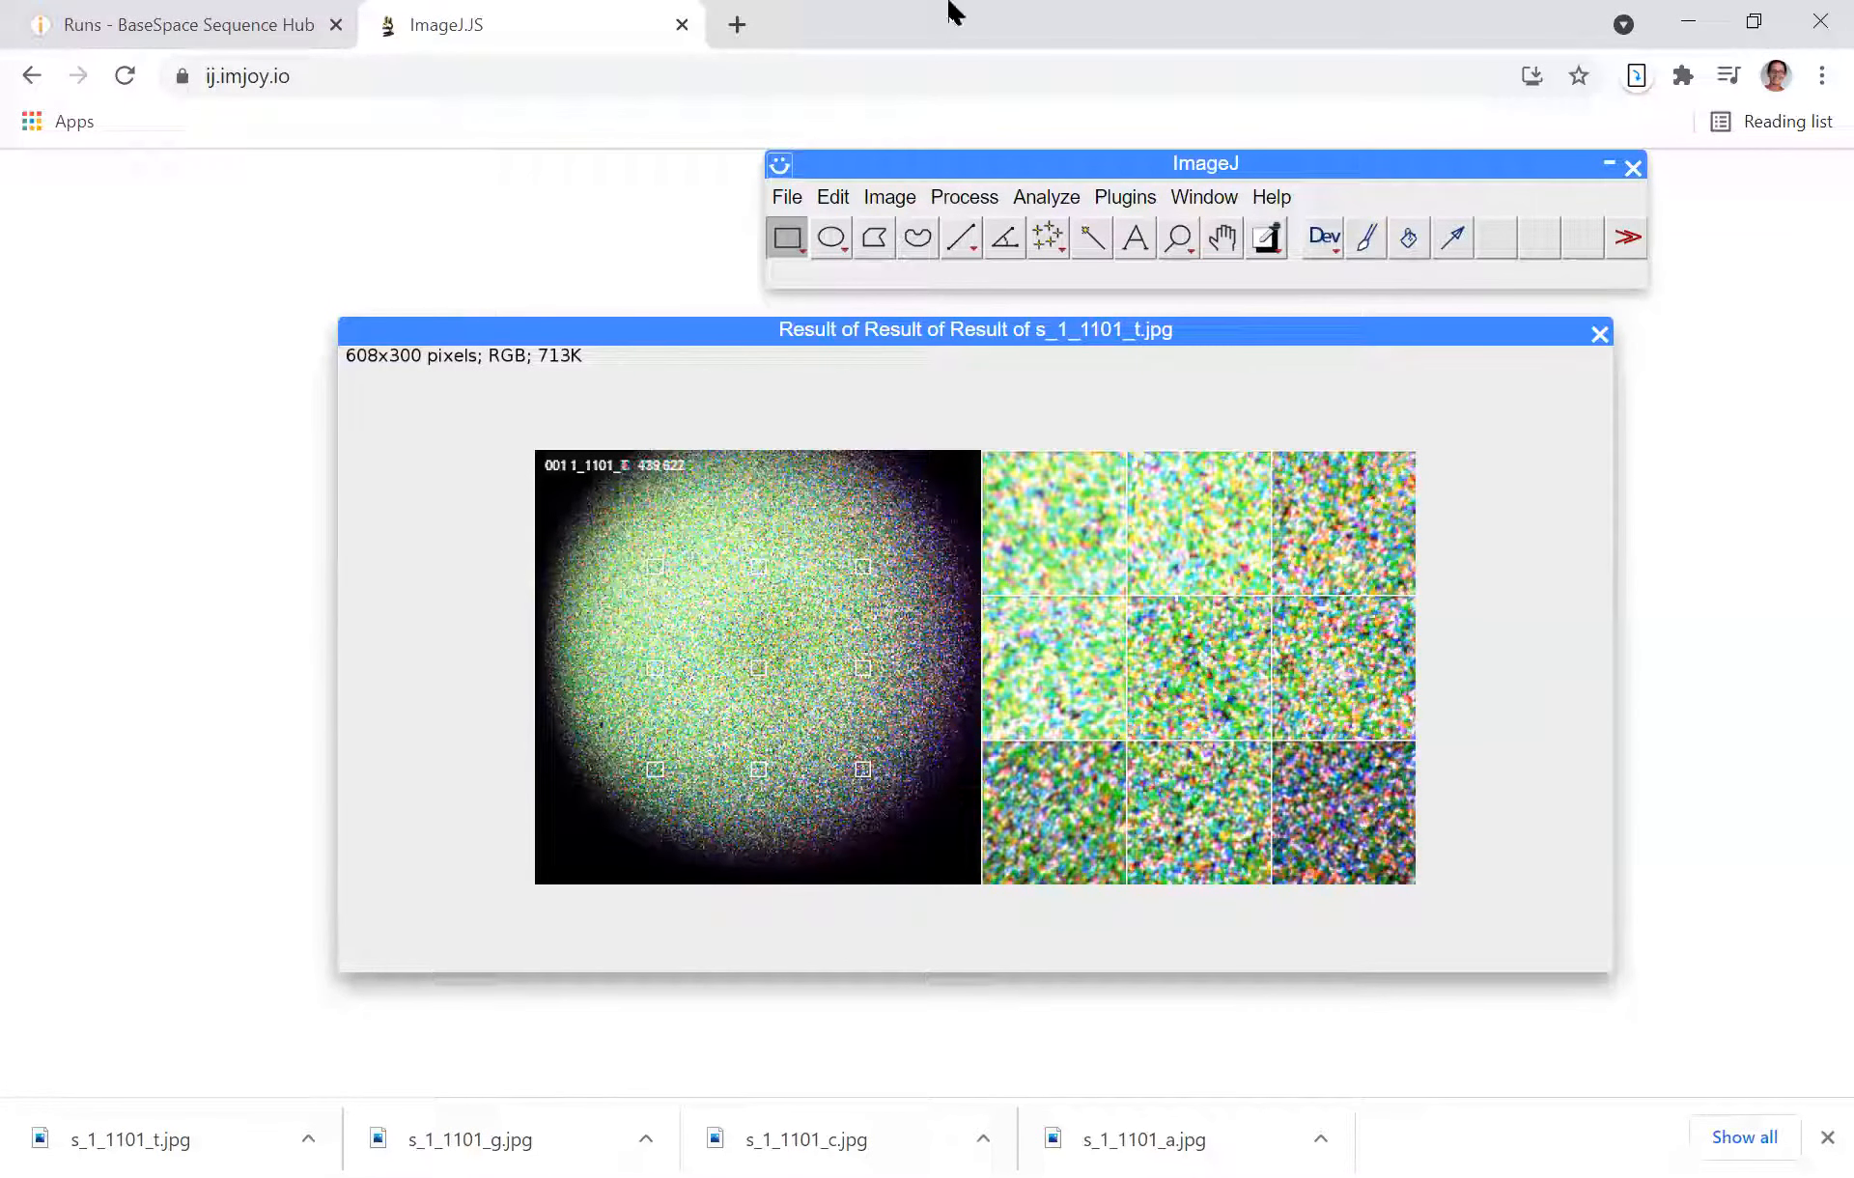
- Search Google in a new tab for "illumin overclustering" and open Illumina's PDF "Optimizing Cluster Density on Illumina Sequencing Systems"
click(752, 23)
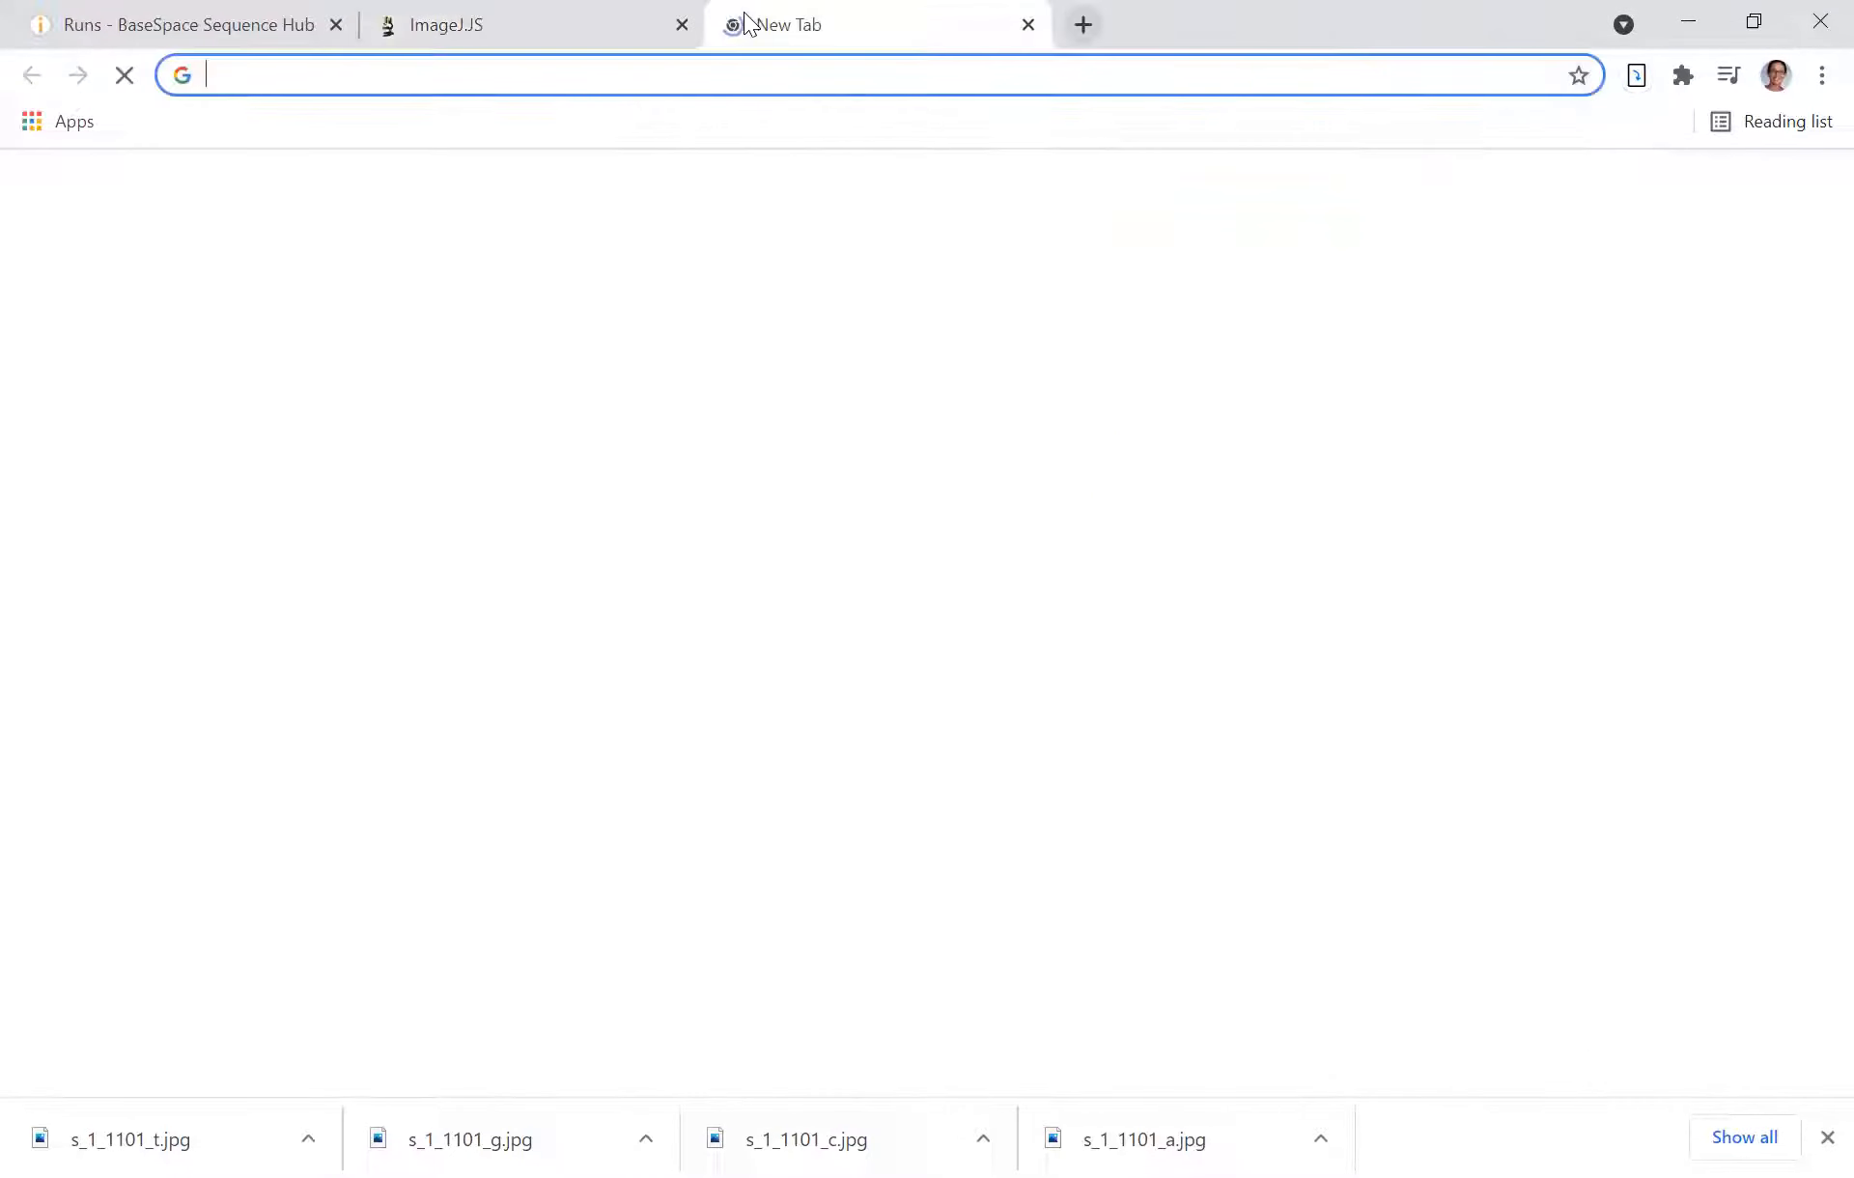
text(illumin)
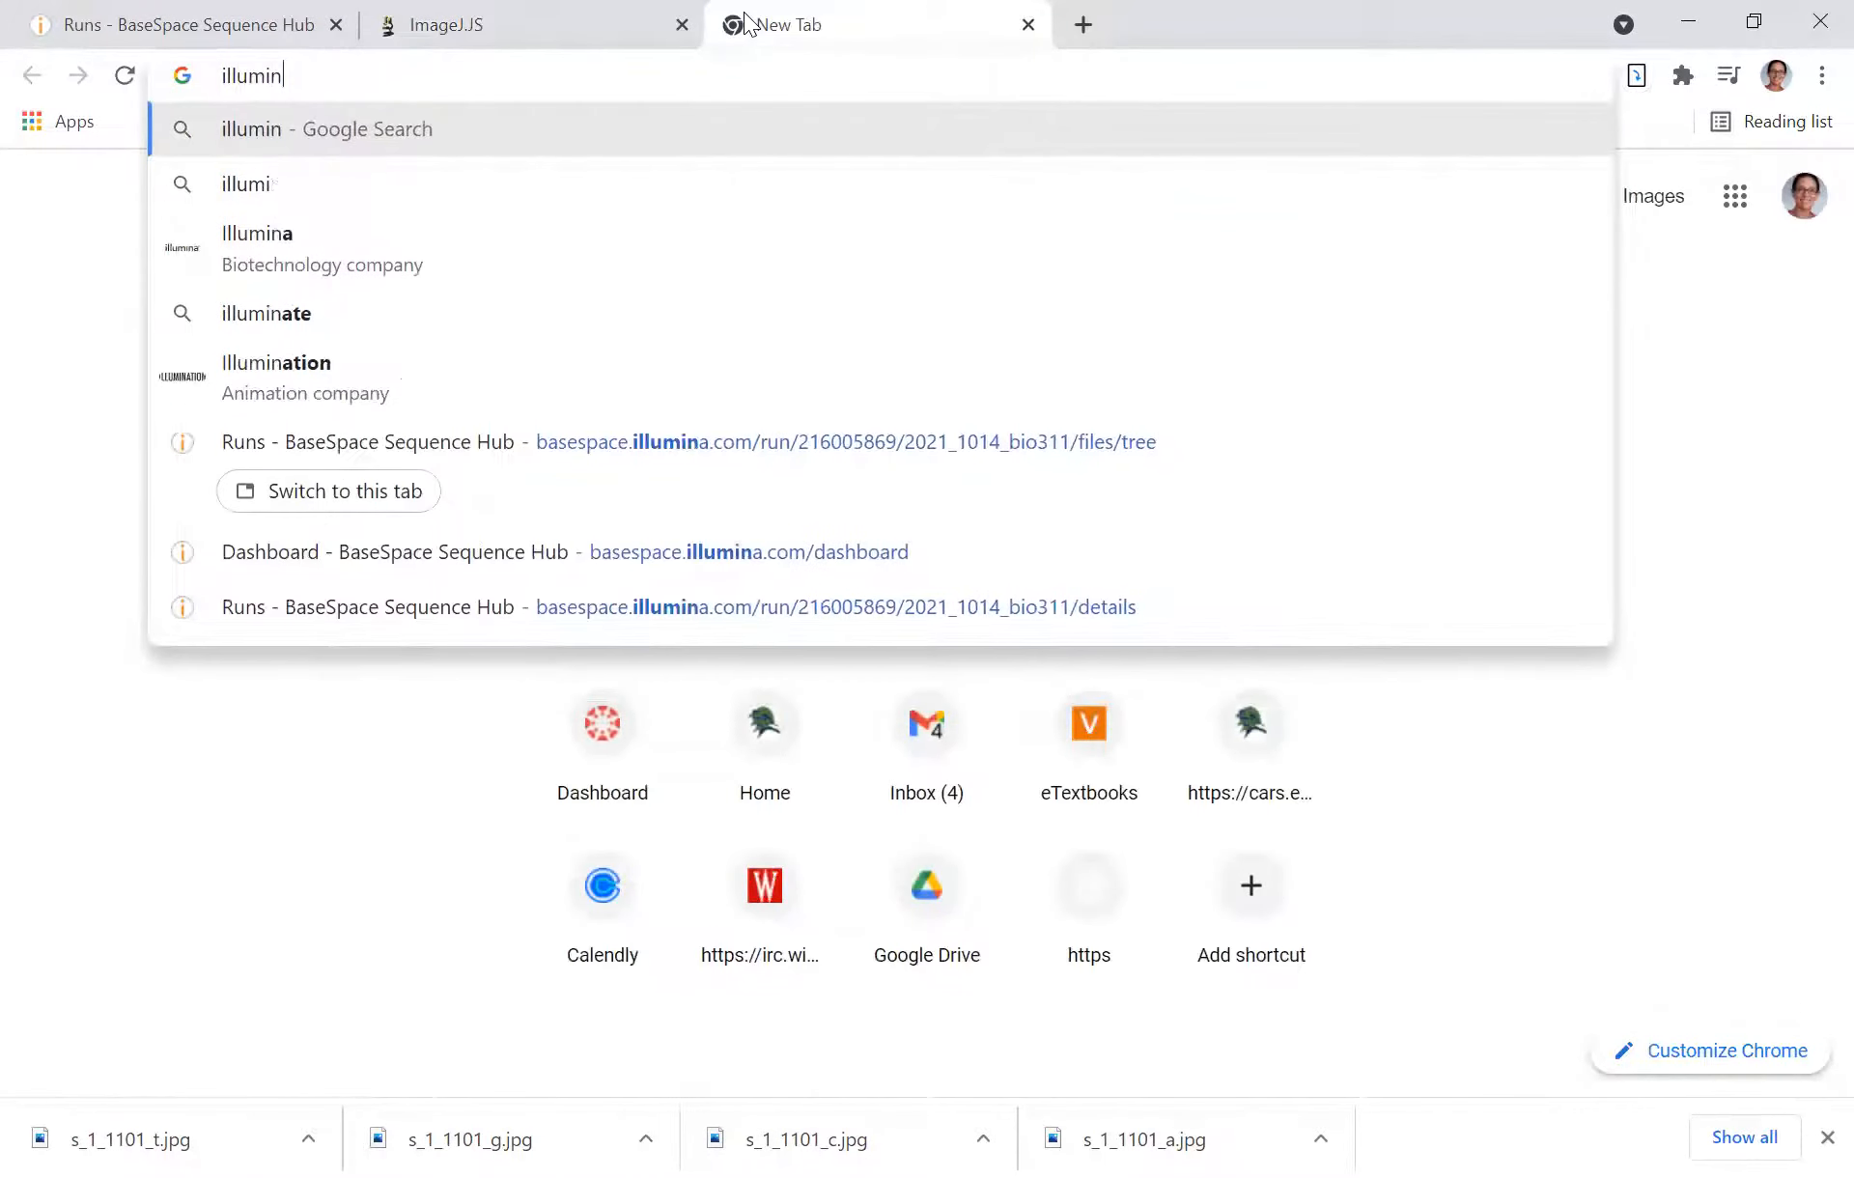
text( overclus)
key(BackSpace)
text(clustering)
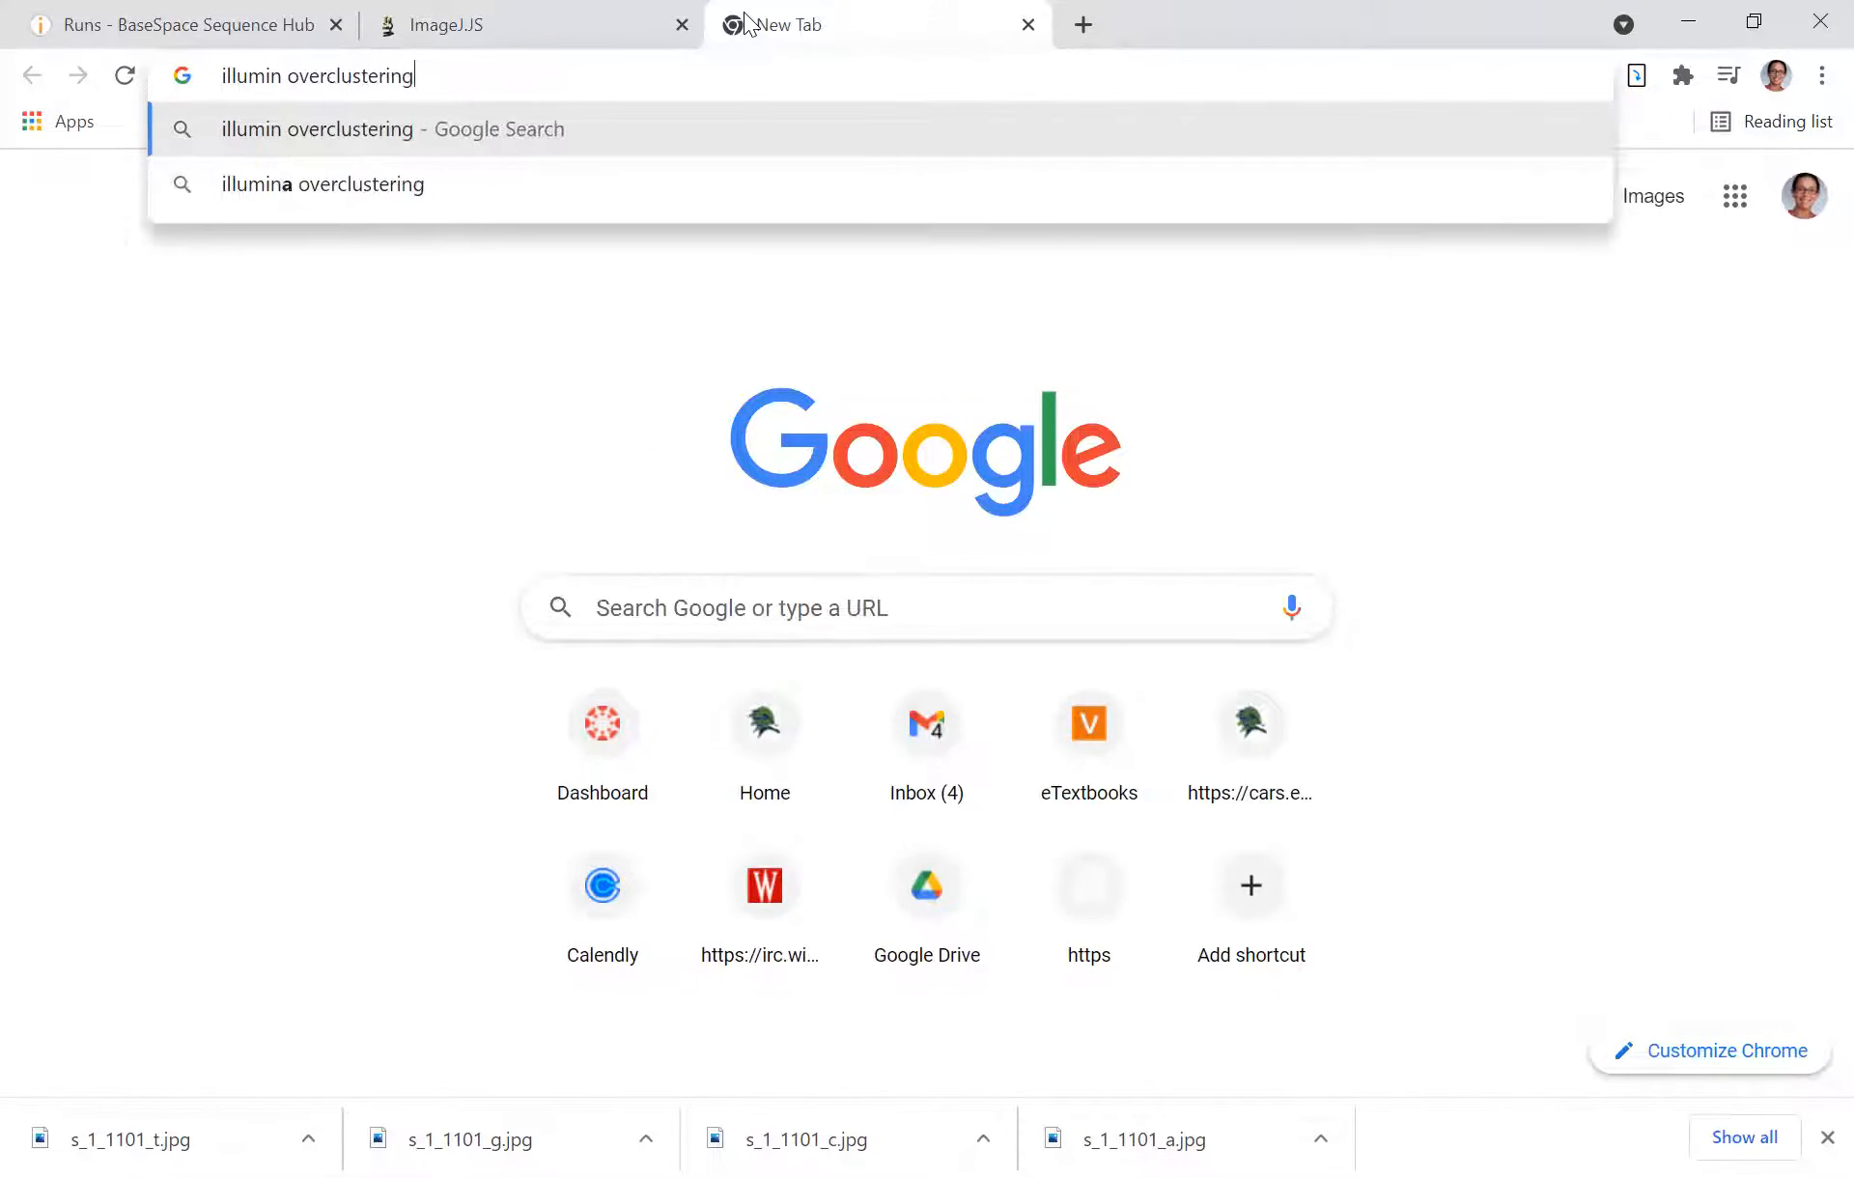
key(Return)
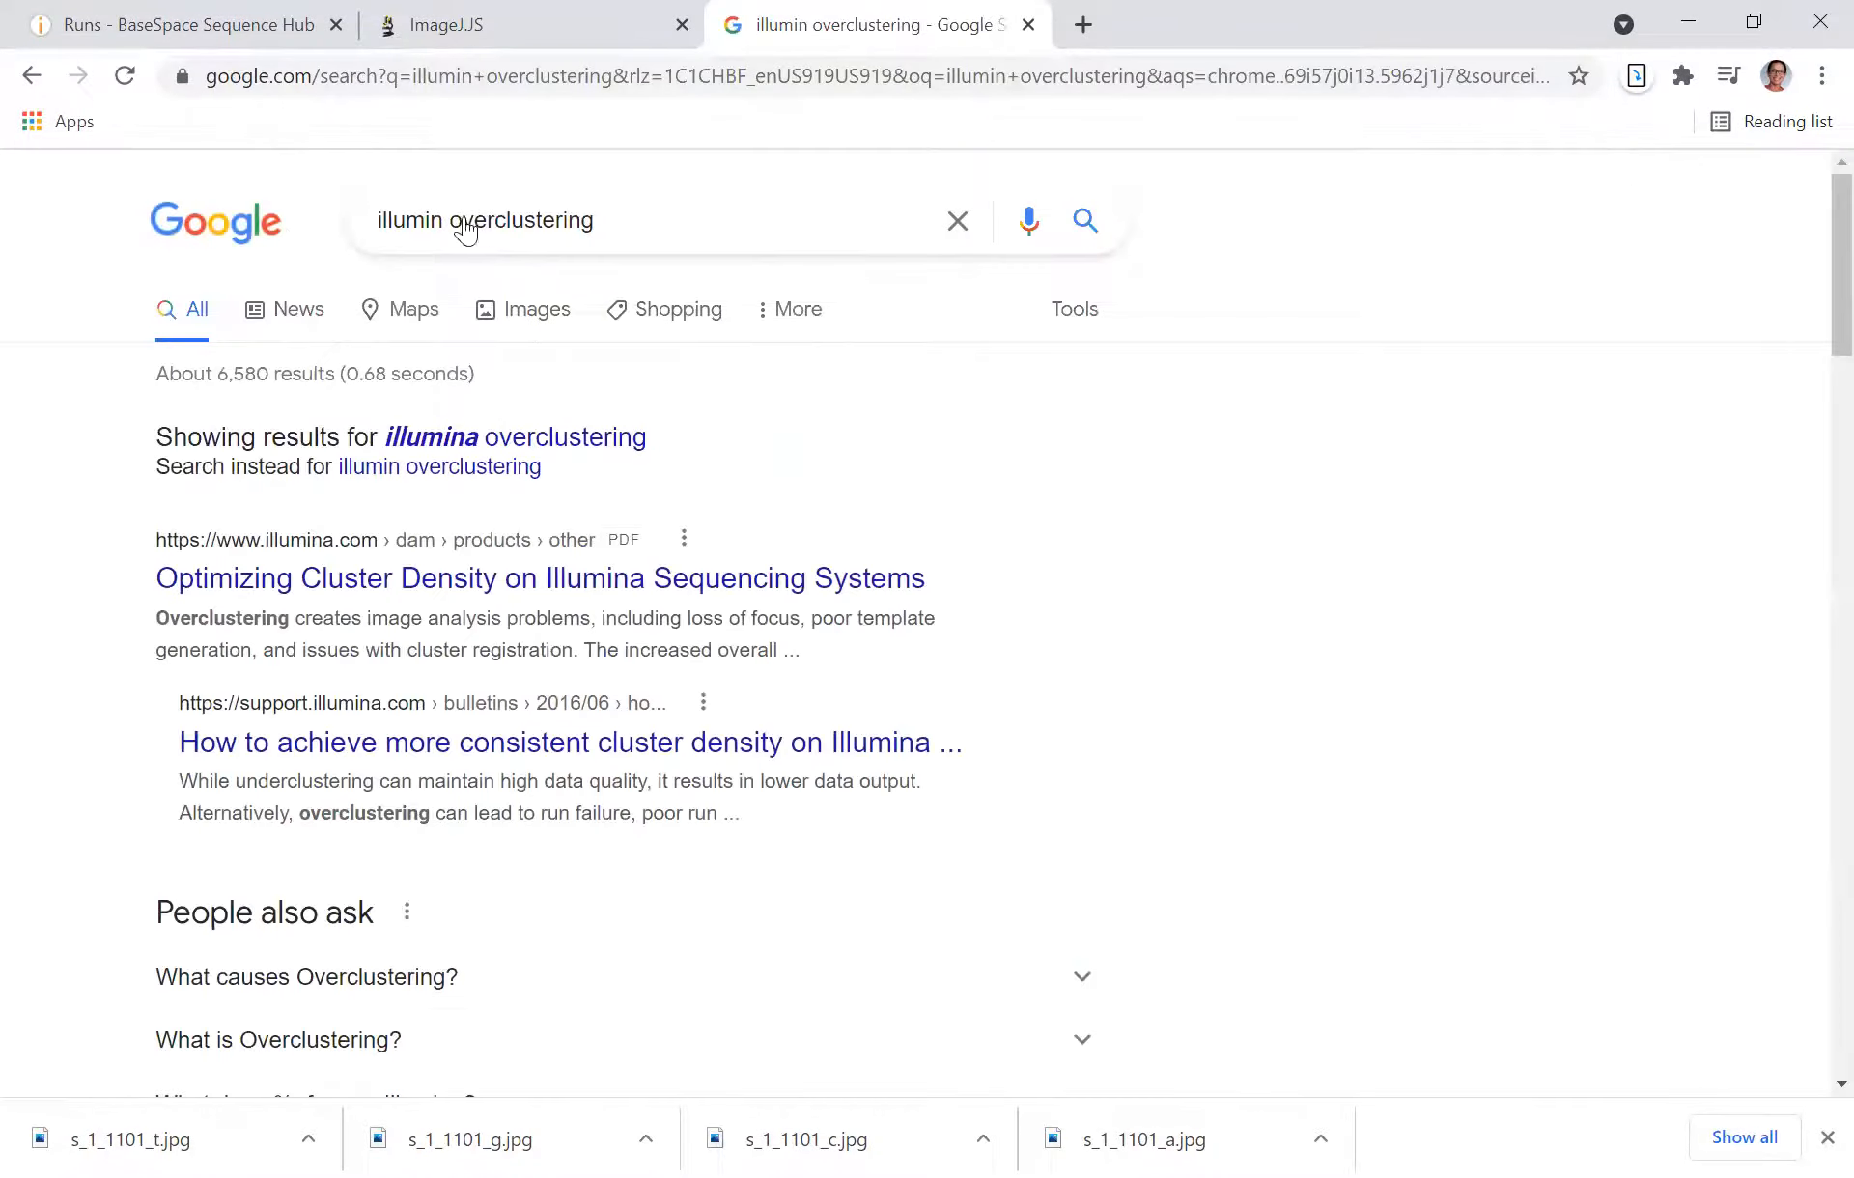
click(419, 578)
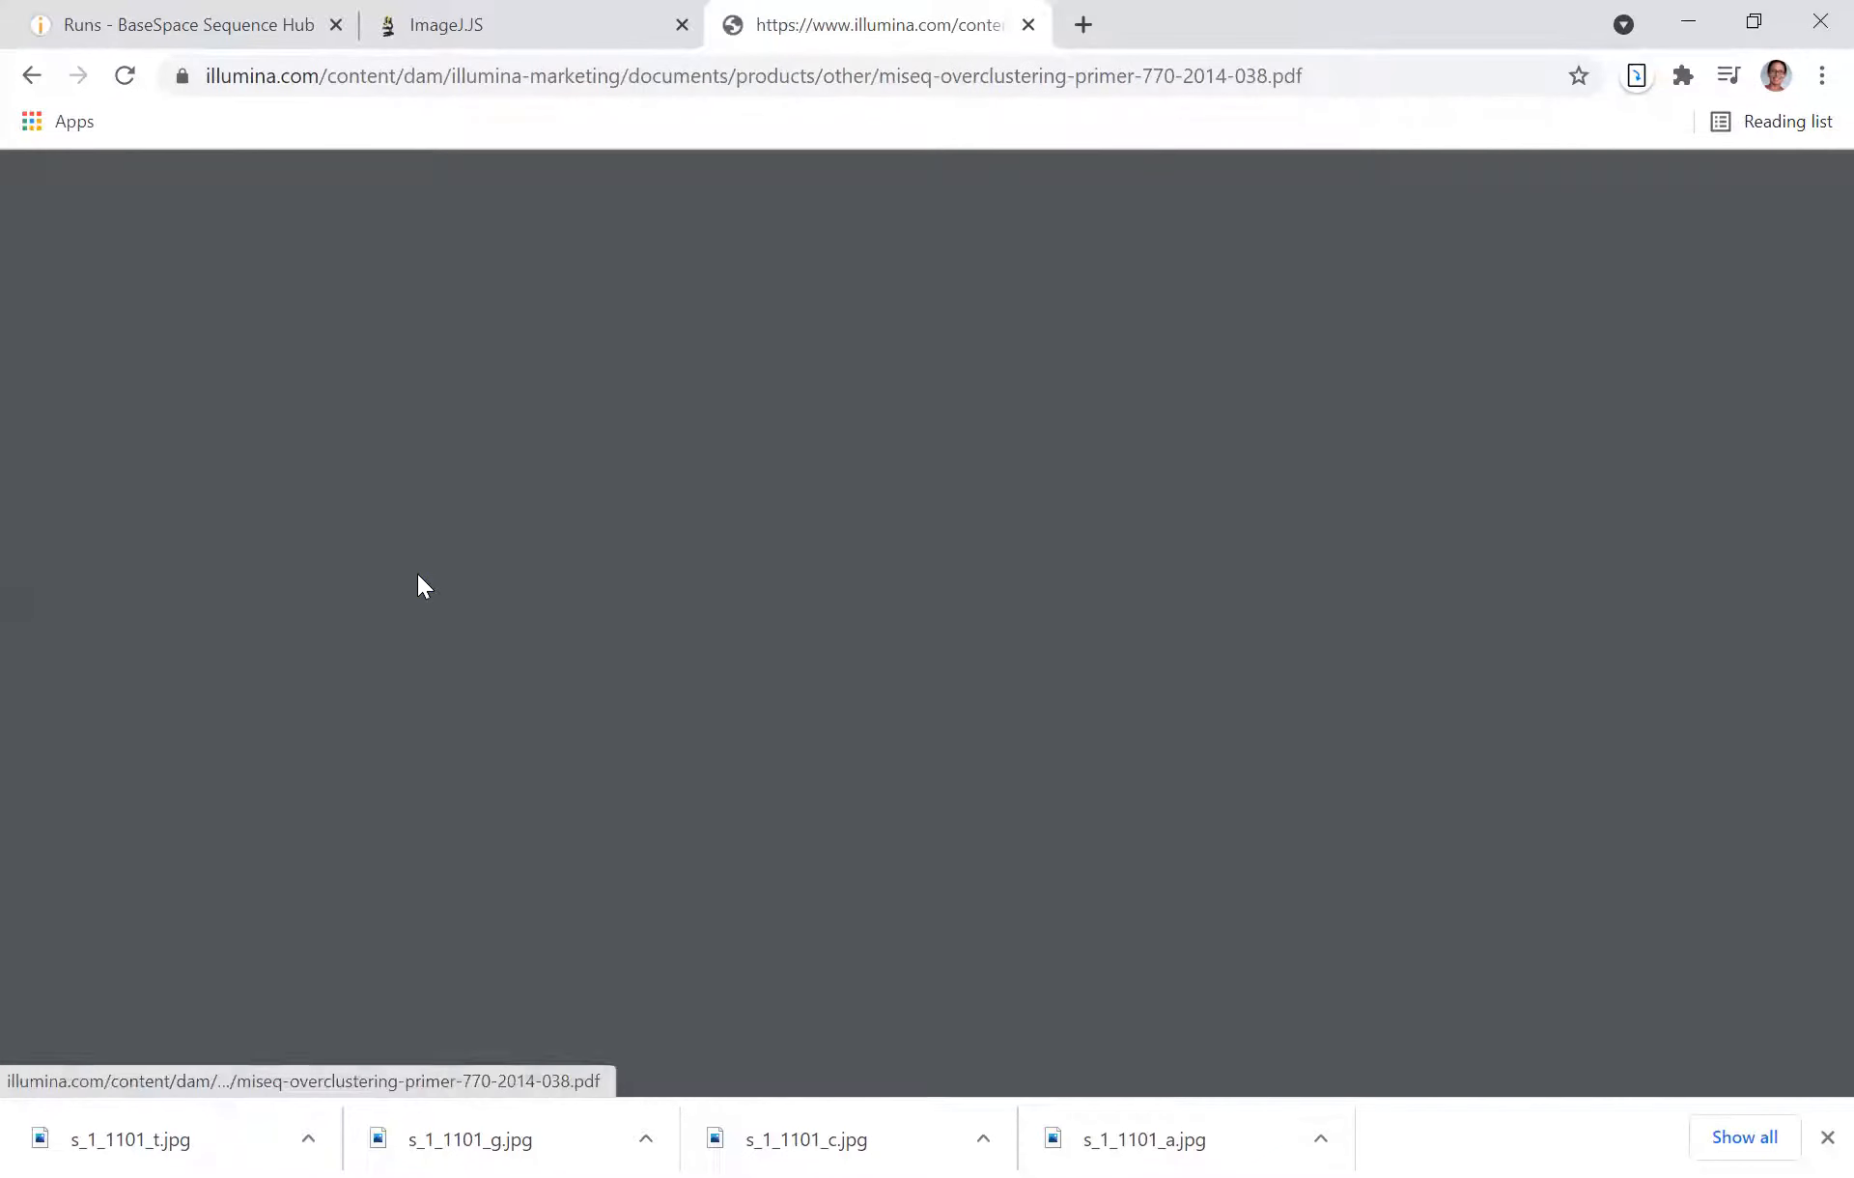